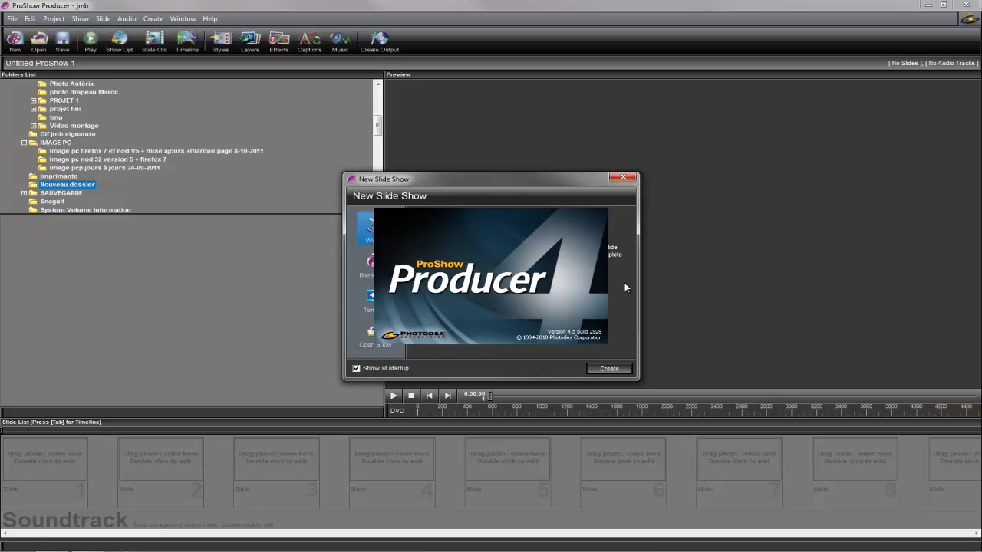
Dismiss the New Slide Show dialog and quit ProShow Producer
{"action": "left_click", "coordinate": [624, 179]}
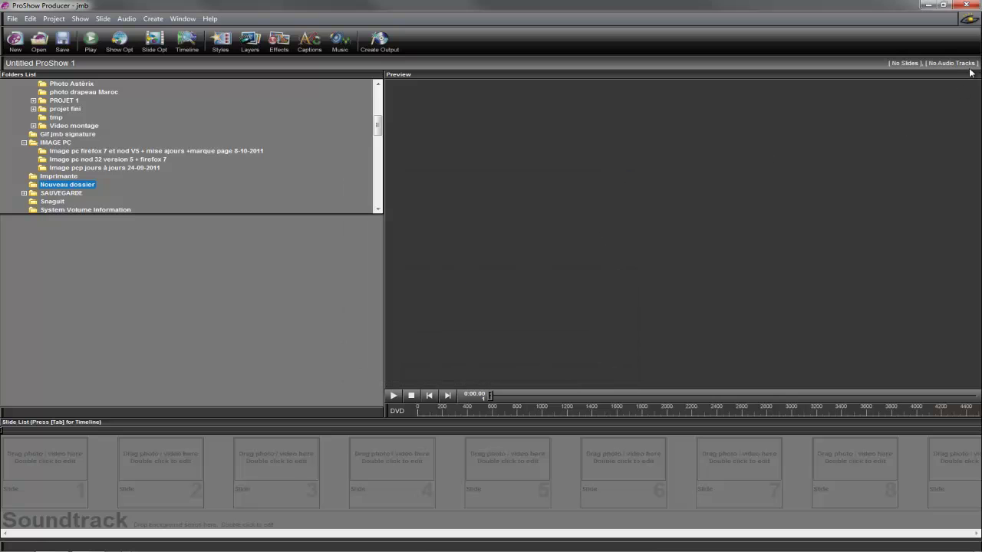
{"action": "left_click", "coordinate": [969, 9]}
Copy the pxf folder, capstyles.def and gradients.def from the proshow producteur 45.2929 fr 2011 folder, and close its window
{"action": "left_click_drag", "start_coordinate": [850, 107], "coordinate": [440, 110]}
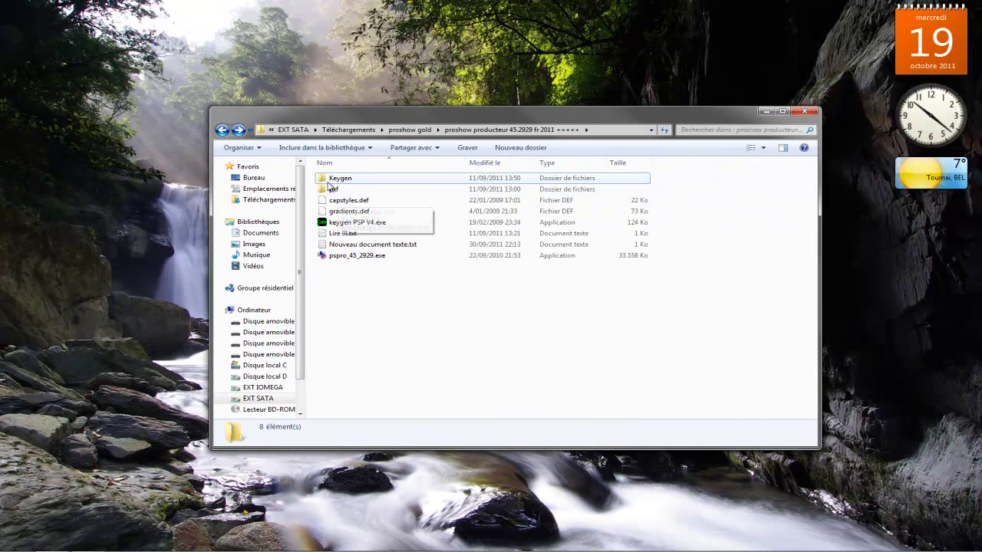
{"action": "left_click", "coordinate": [330, 189]}
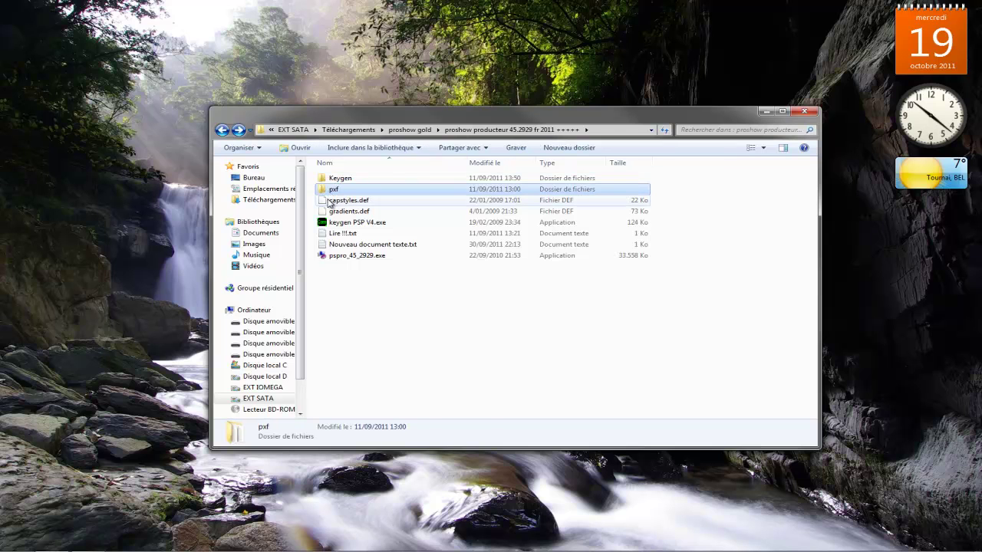
{"action": "left_click", "coordinate": [331, 201], "text": "ctrl"}
{"action": "left_click", "coordinate": [335, 212], "text": "ctrl"}
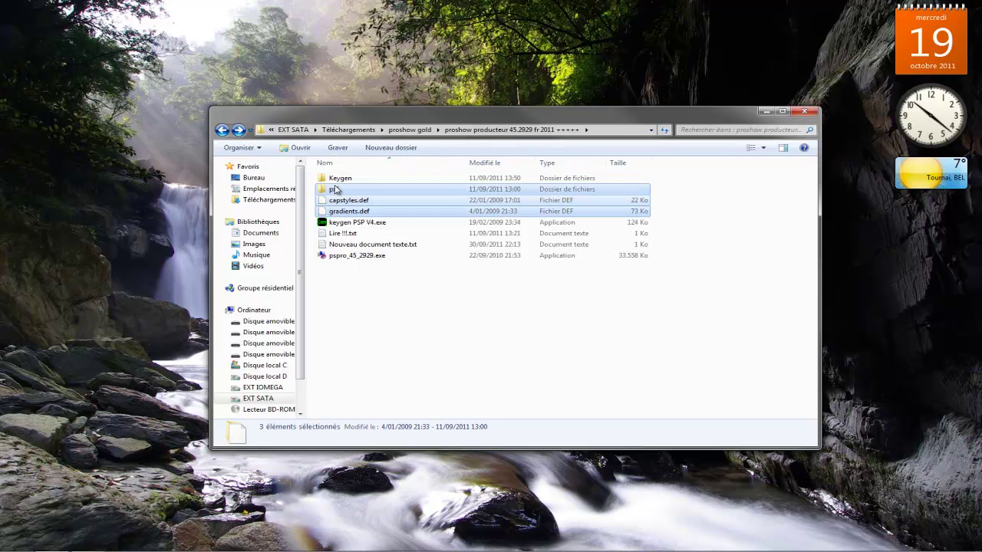
{"action": "right_click", "coordinate": [334, 190]}
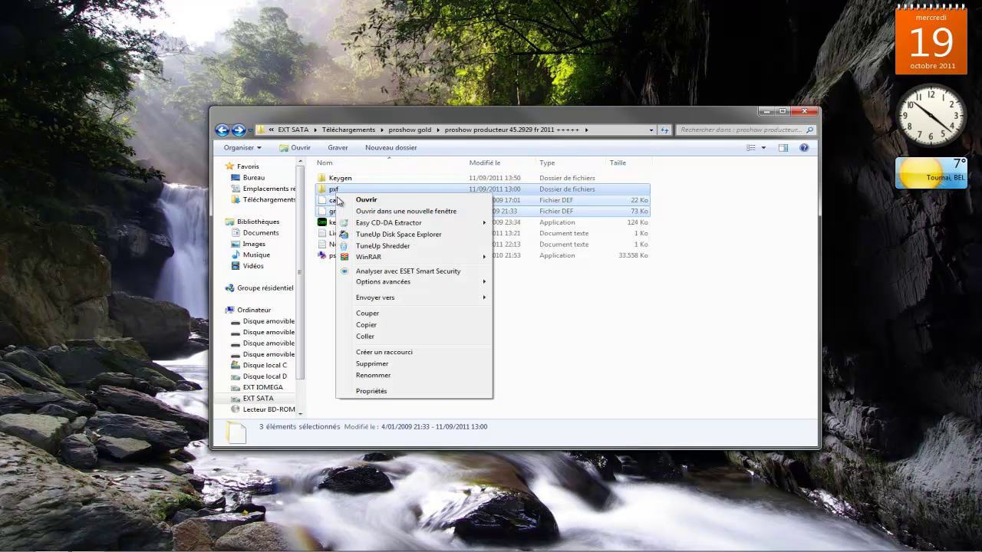
{"action": "left_click", "coordinate": [365, 328]}
{"action": "left_click", "coordinate": [804, 111]}
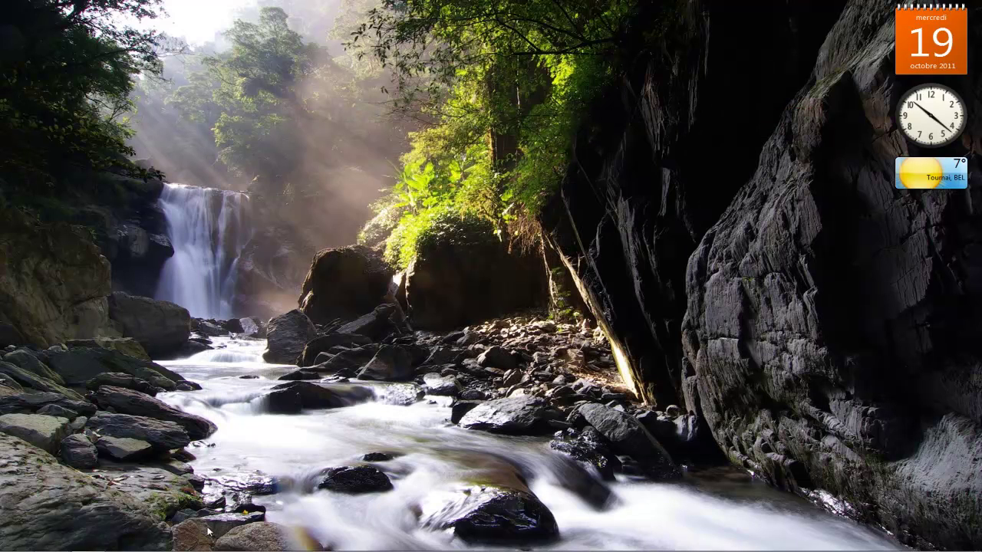
Browse local disk C to the Program Files (x86)\Photodex\ProShowProducer folder in a maximized window
{"action": "left_click", "coordinate": [144, 526]}
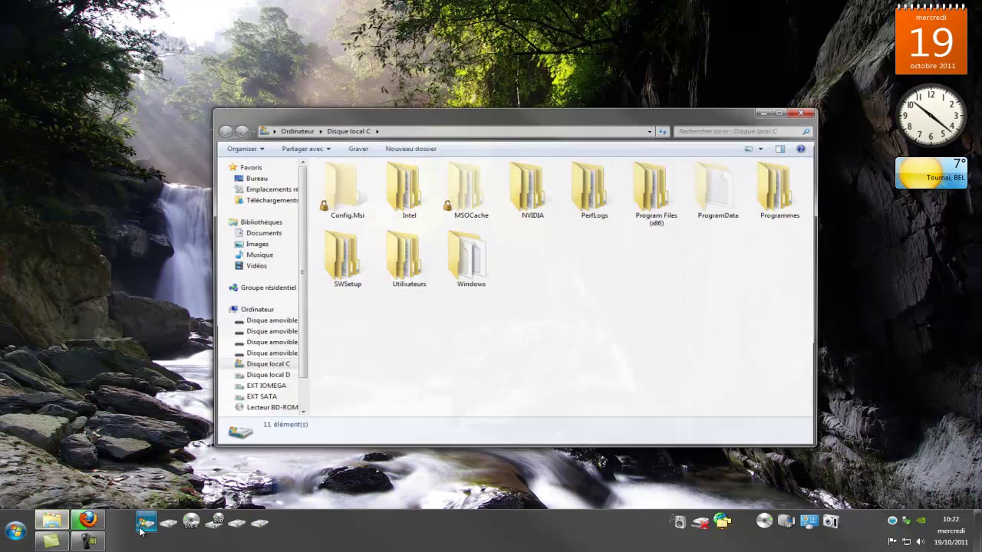
{"action": "left_click", "coordinate": [780, 112]}
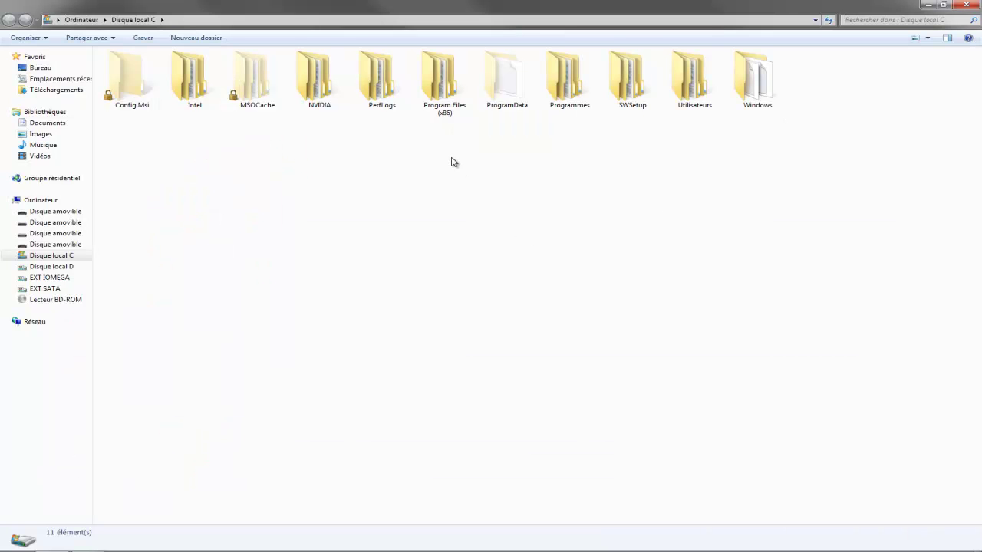
{"action": "double_click", "coordinate": [449, 90]}
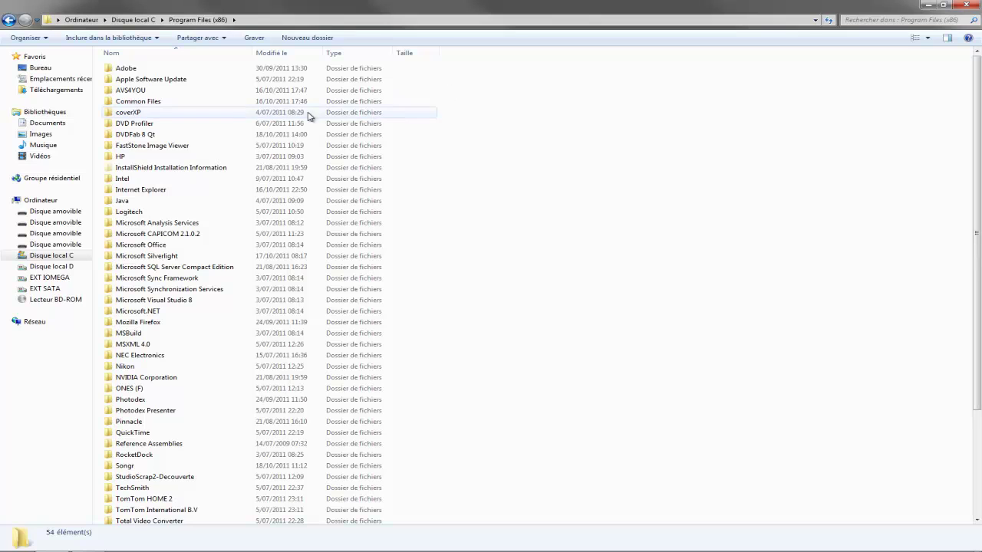
{"action": "double_click", "coordinate": [123, 400]}
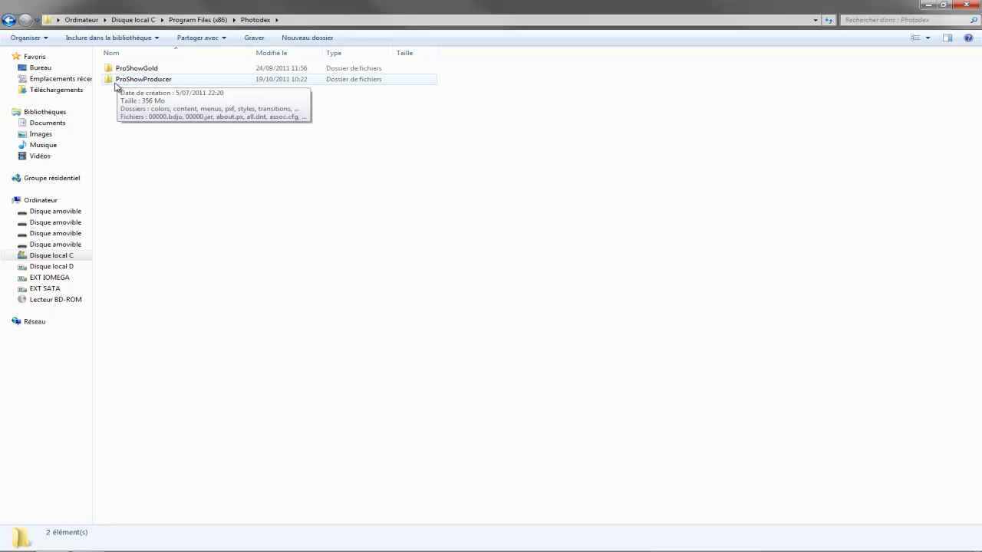
{"action": "double_click", "coordinate": [119, 83]}
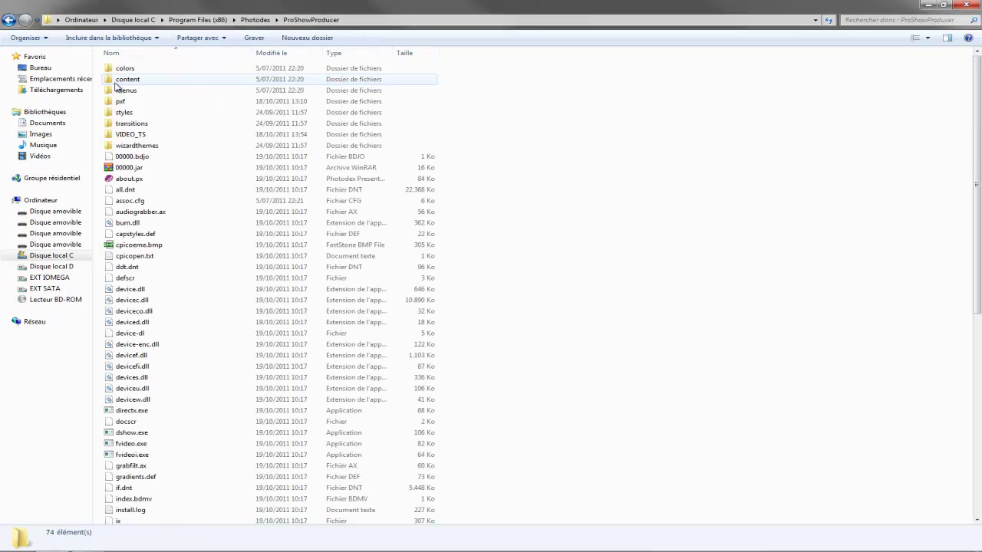
Paste the copied items into the ProShowProducer folder, merging pxf and replacing all conflicting files, and close the window
{"action": "right_click", "coordinate": [664, 148]}
{"action": "left_click", "coordinate": [694, 218]}
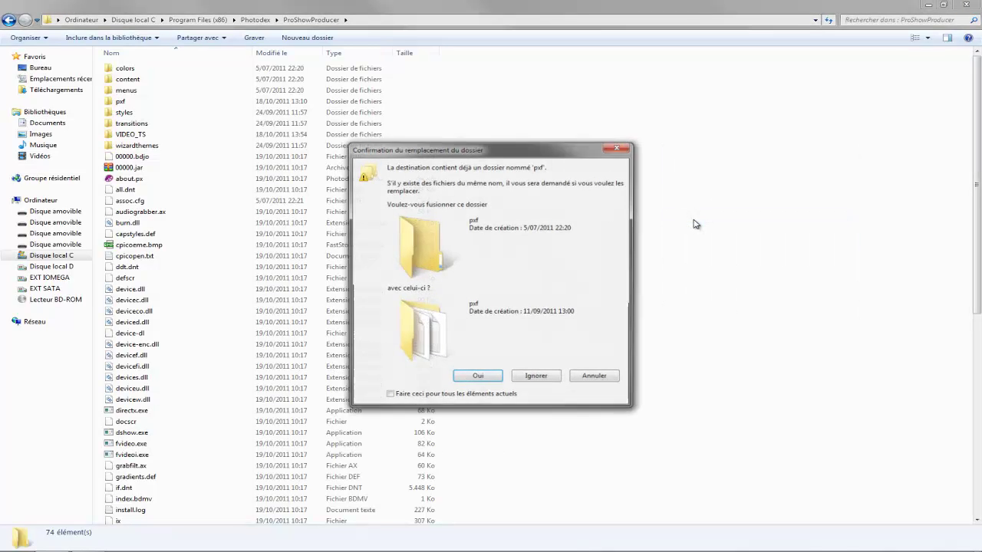
{"action": "left_click", "coordinate": [388, 397]}
{"action": "left_click", "coordinate": [477, 378]}
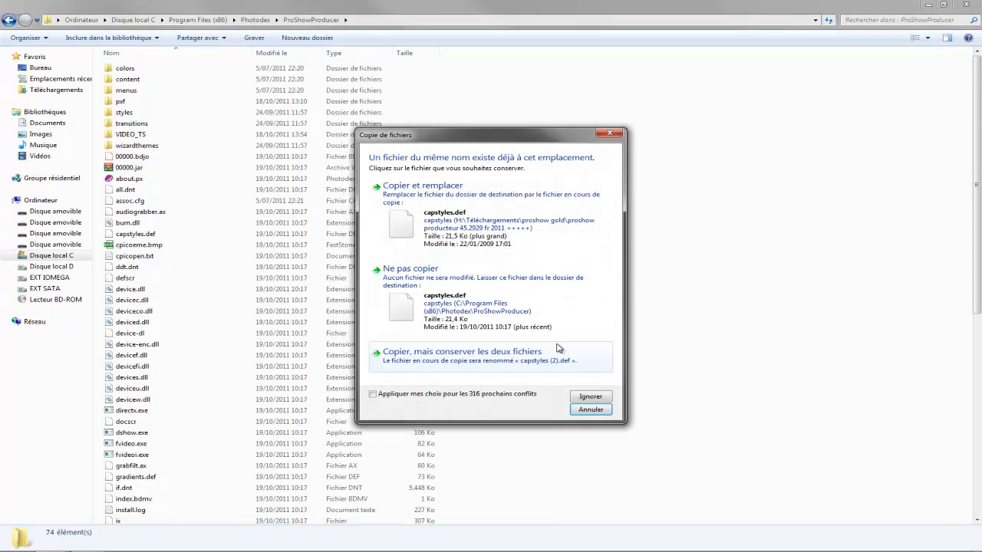
{"action": "left_click", "coordinate": [374, 394]}
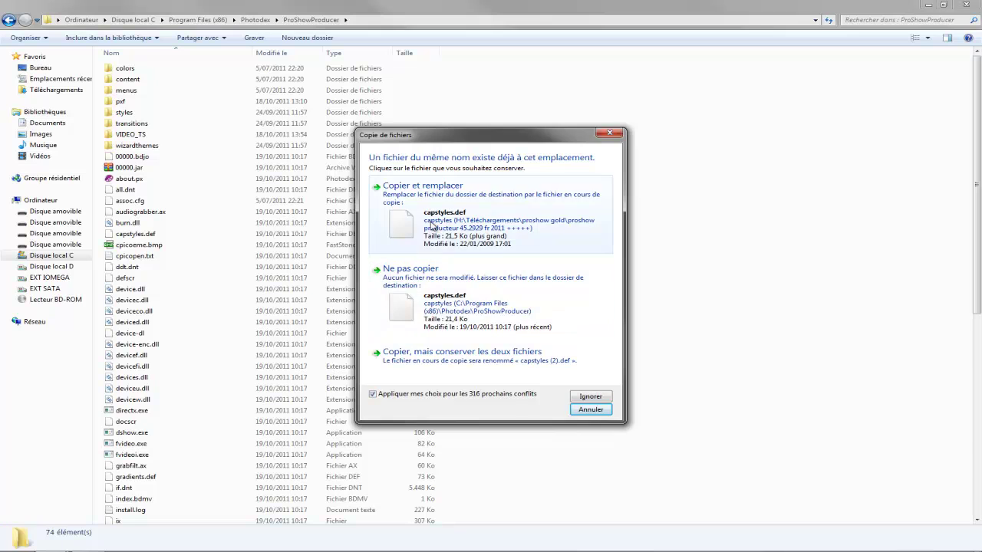
{"action": "left_click", "coordinate": [432, 224]}
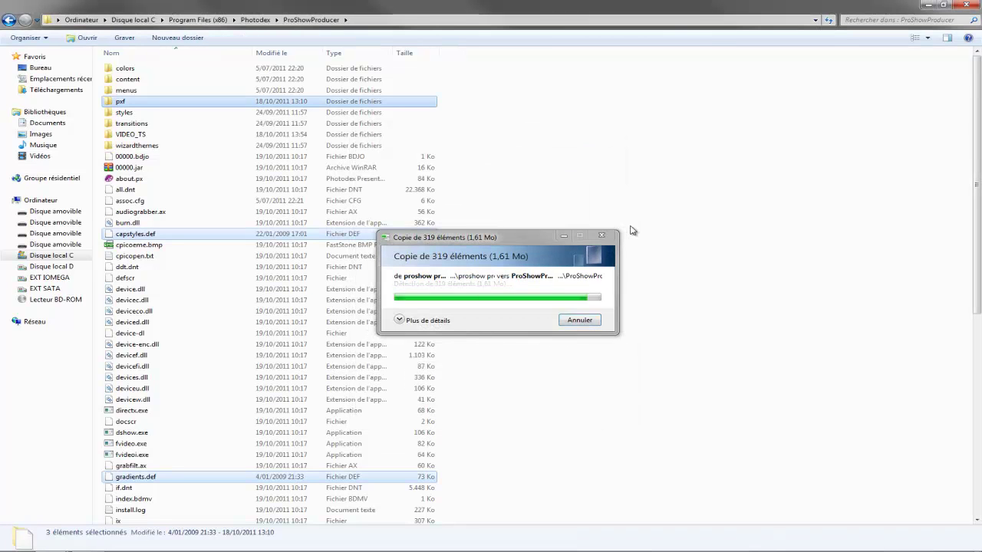
{"action": "left_click", "coordinate": [633, 230]}
{"action": "left_click", "coordinate": [965, 6]}
Relaunch ProShow Producer and view its version information in the About window
{"action": "left_click", "coordinate": [579, 19]}
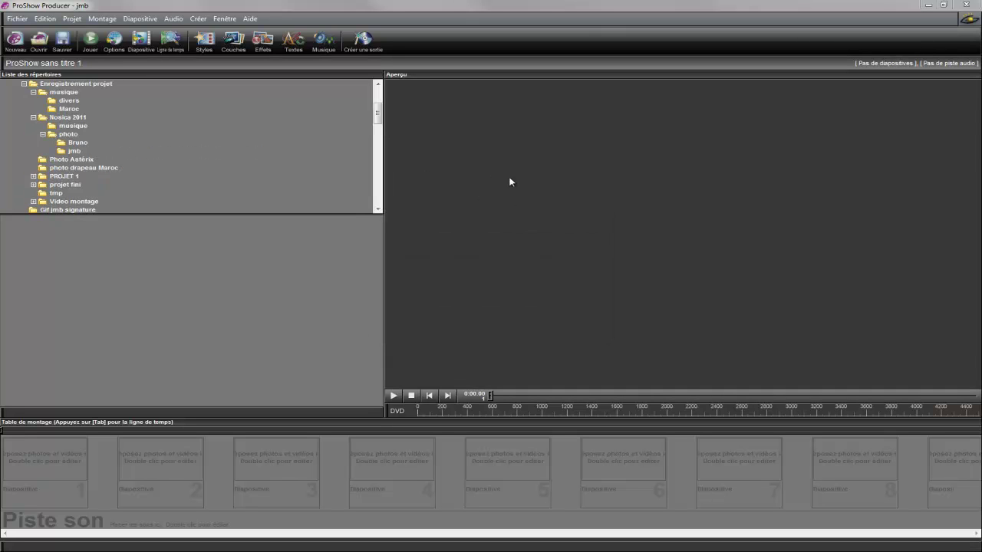
{"action": "left_click", "coordinate": [250, 19]}
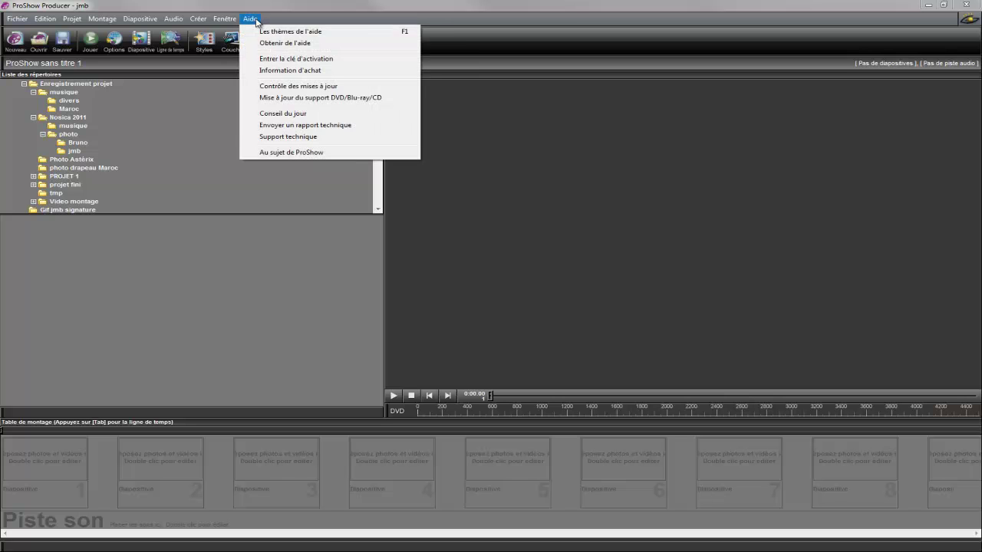
{"action": "left_click", "coordinate": [273, 152]}
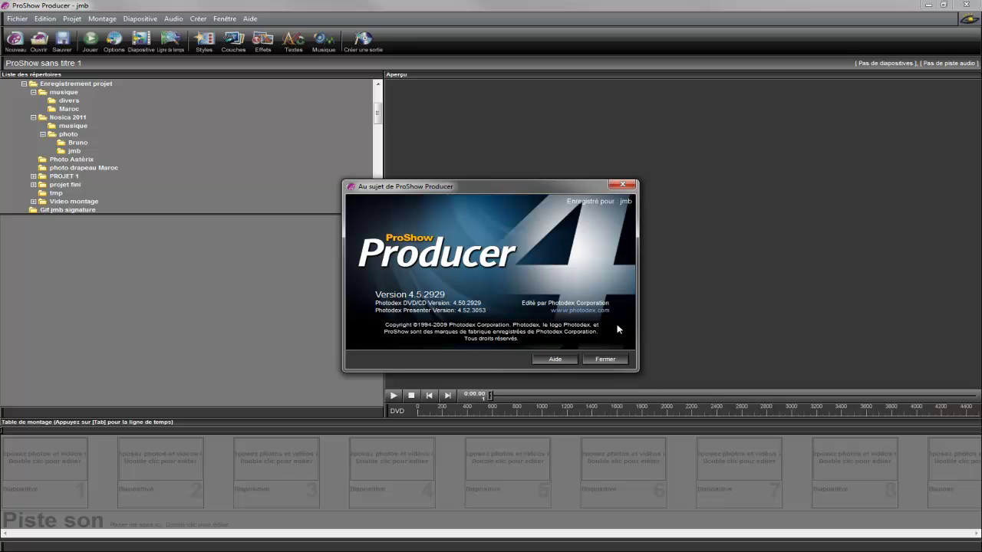
{"action": "left_click", "coordinate": [622, 185]}
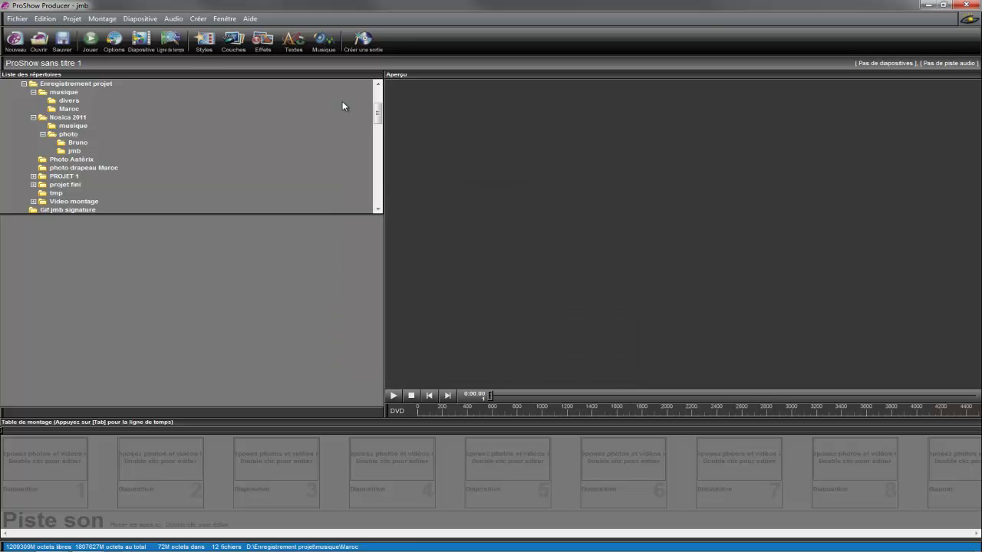
Open the show settings (Paramètres du montage) and choose the 16:9 (Ecran large) aspect ratio
{"action": "left_click", "coordinate": [110, 19]}
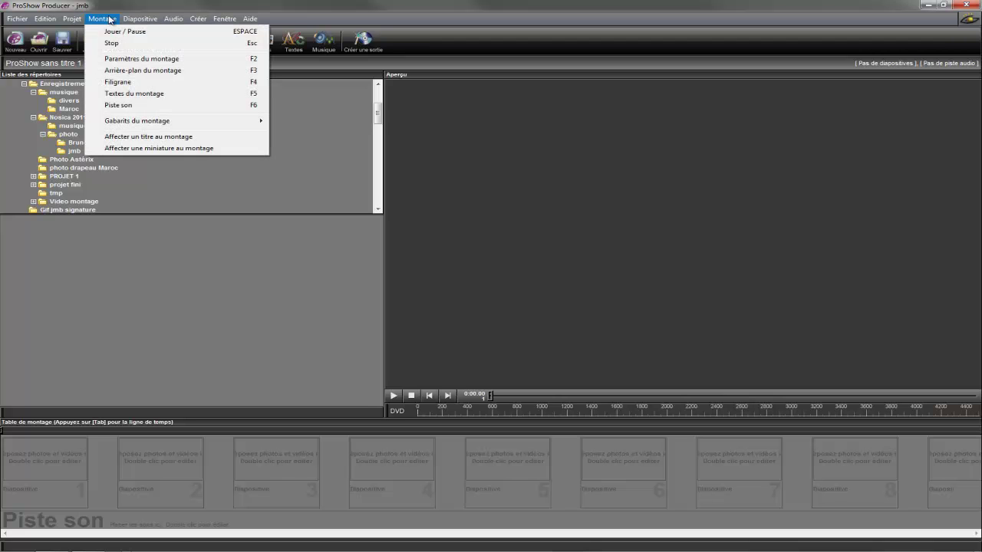
{"action": "mouse_move", "coordinate": [133, 19]}
{"action": "mouse_move", "coordinate": [73, 19]}
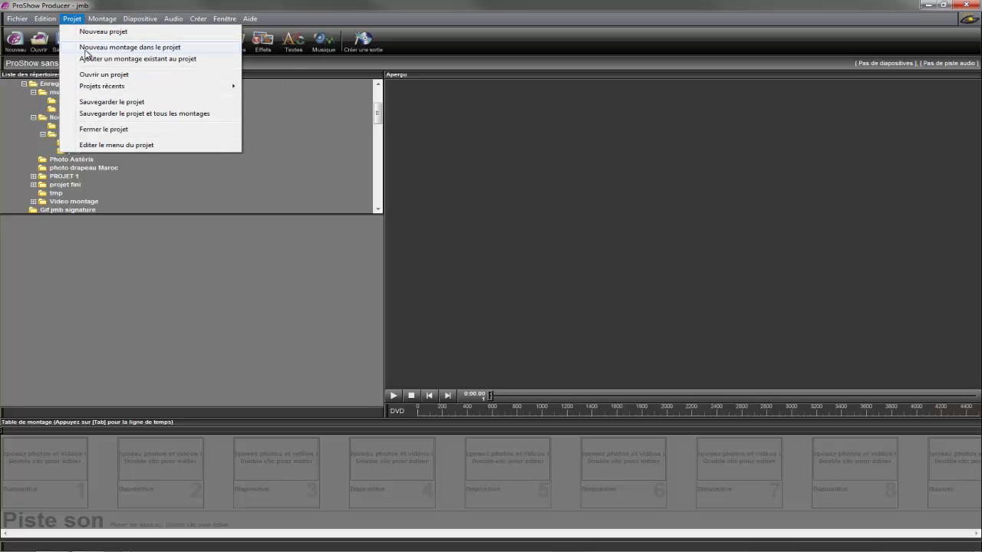
{"action": "mouse_move", "coordinate": [175, 19]}
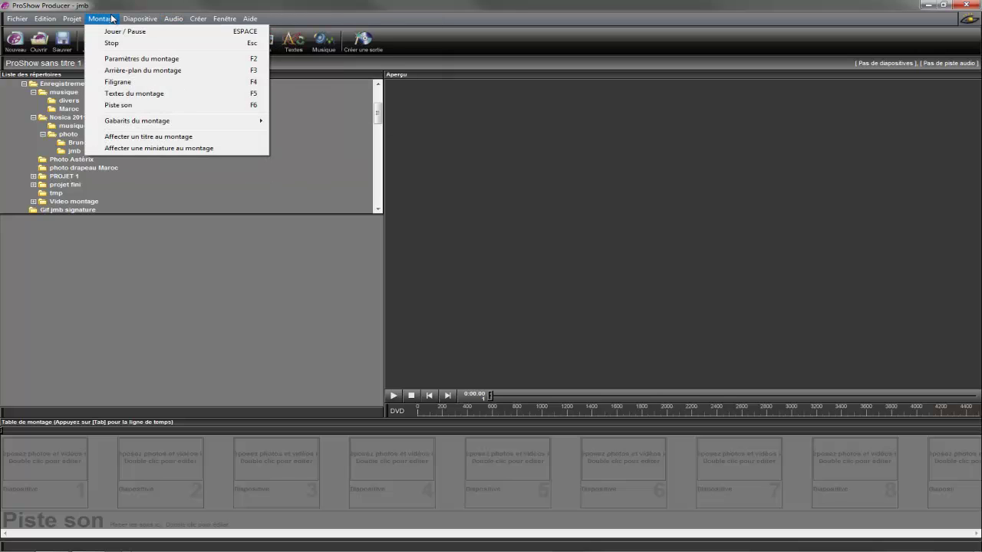
{"action": "left_click", "coordinate": [127, 59]}
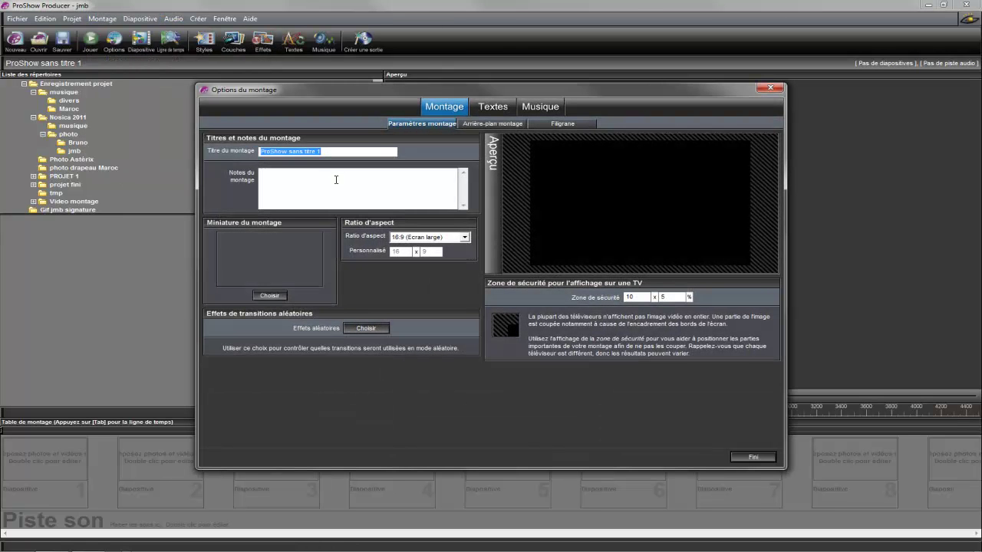
{"action": "left_click", "coordinate": [463, 237]}
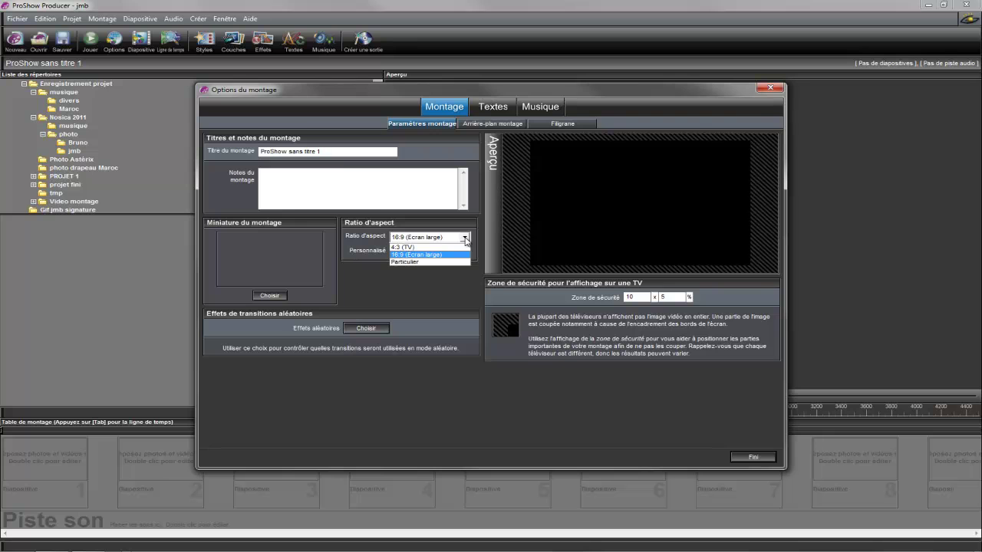
{"action": "left_click", "coordinate": [464, 239]}
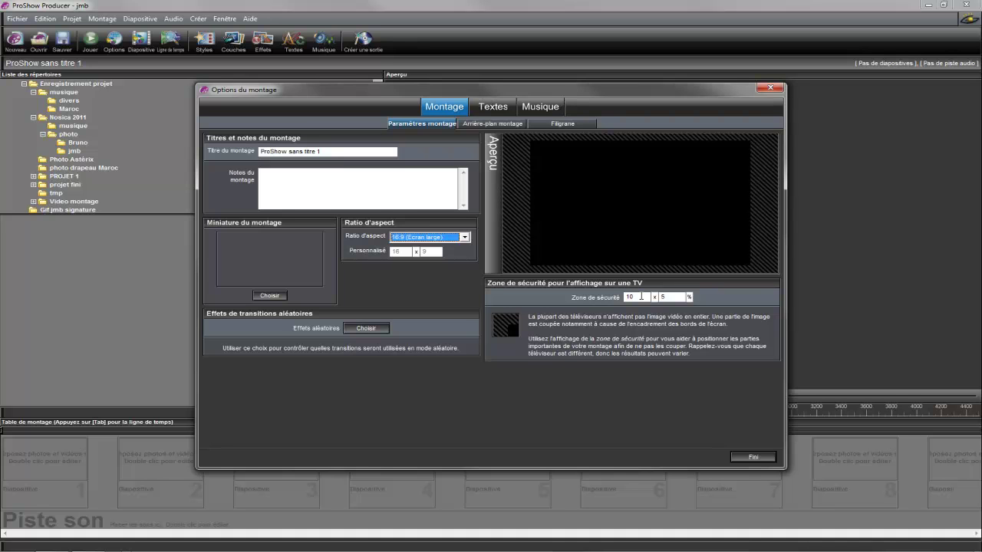
Set the TV safe zone to 0 x 0 % and finish the show options
{"action": "left_click_drag", "start_coordinate": [641, 296], "coordinate": [617, 297]}
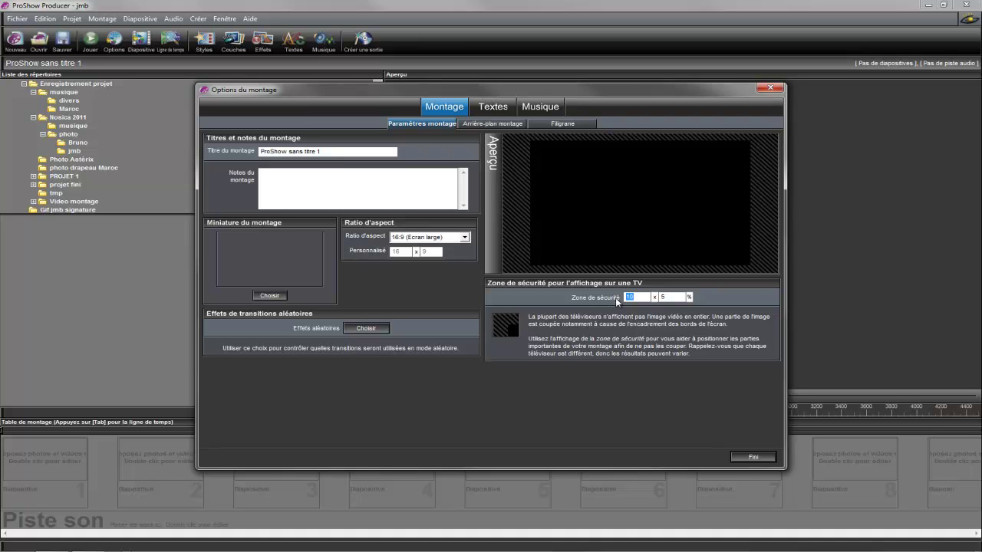
{"action": "type", "text": "0"}
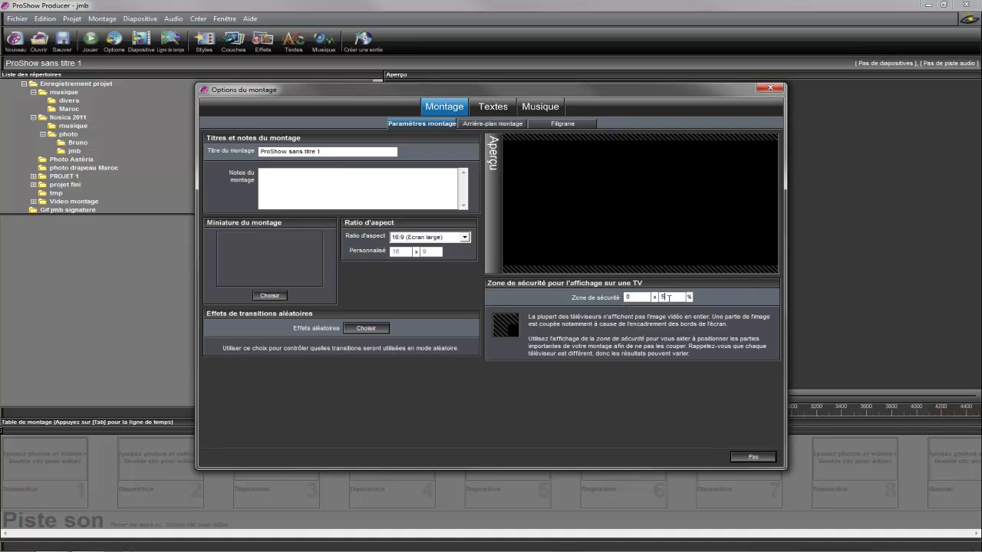
{"action": "type", "text": "0"}
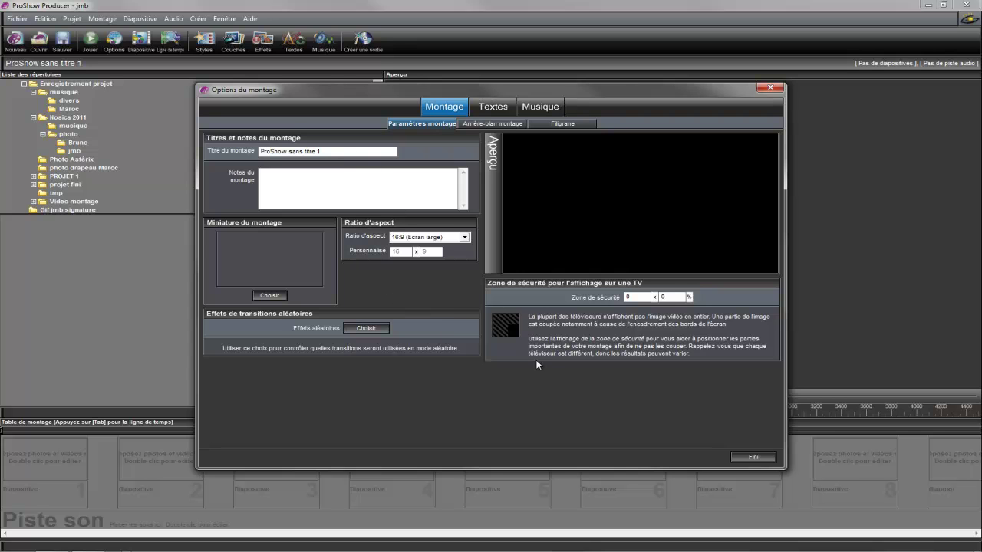
{"action": "left_click", "coordinate": [753, 457]}
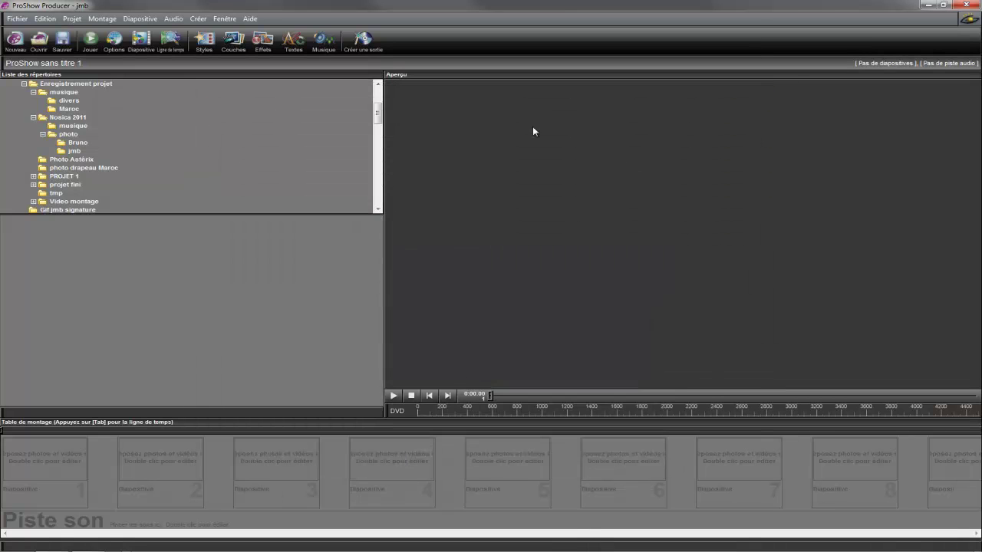
Browse drive D to Enregistrement projet\Nosica 2011\photo and open the photo montage tuto folder
{"action": "left_click", "coordinate": [33, 116]}
{"action": "scroll", "coordinate": [32, 107], "scroll_direction": "down", "scroll_amount": 1}
{"action": "scroll", "coordinate": [20, 146], "scroll_direction": "up", "scroll_amount": 3}
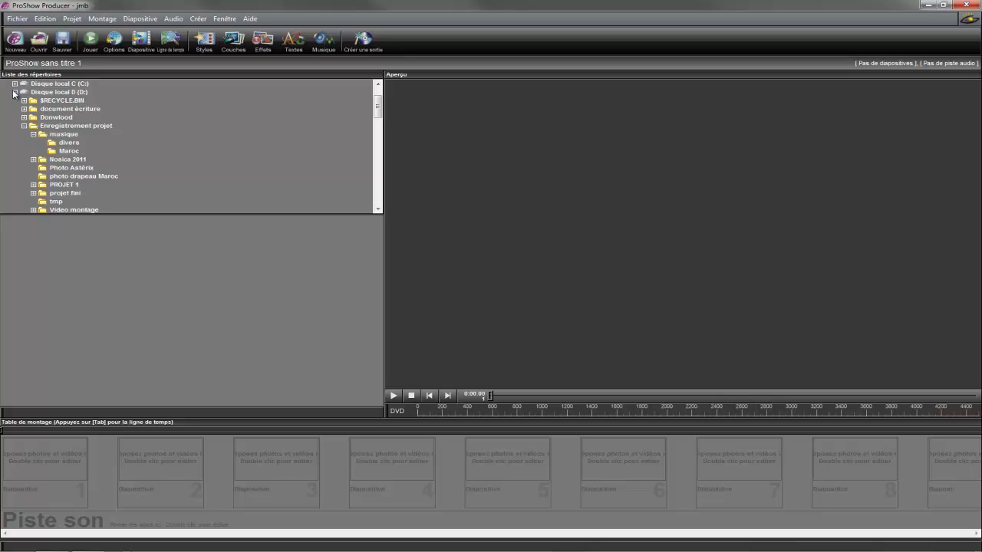
{"action": "left_click", "coordinate": [25, 126]}
{"action": "left_click", "coordinate": [29, 135]}
{"action": "left_click", "coordinate": [43, 150]}
{"action": "left_click", "coordinate": [45, 158]}
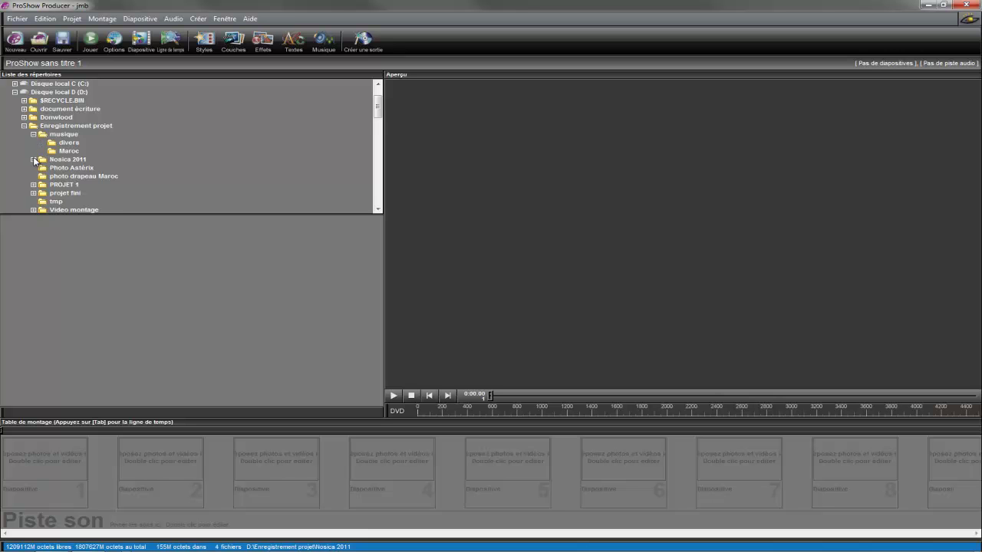
{"action": "left_click", "coordinate": [34, 159]}
{"action": "left_click", "coordinate": [50, 175]}
{"action": "left_click", "coordinate": [67, 201]}
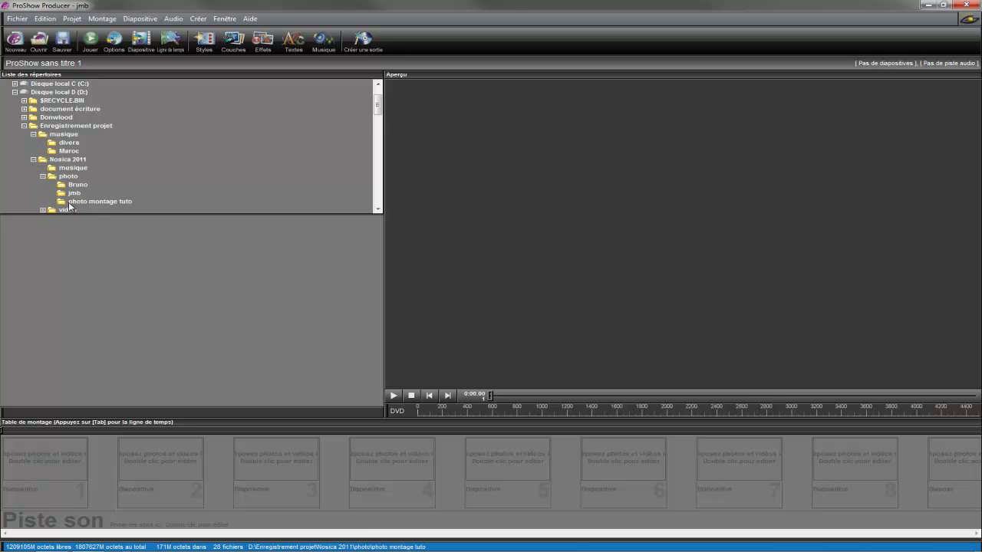
{"action": "left_click", "coordinate": [71, 202]}
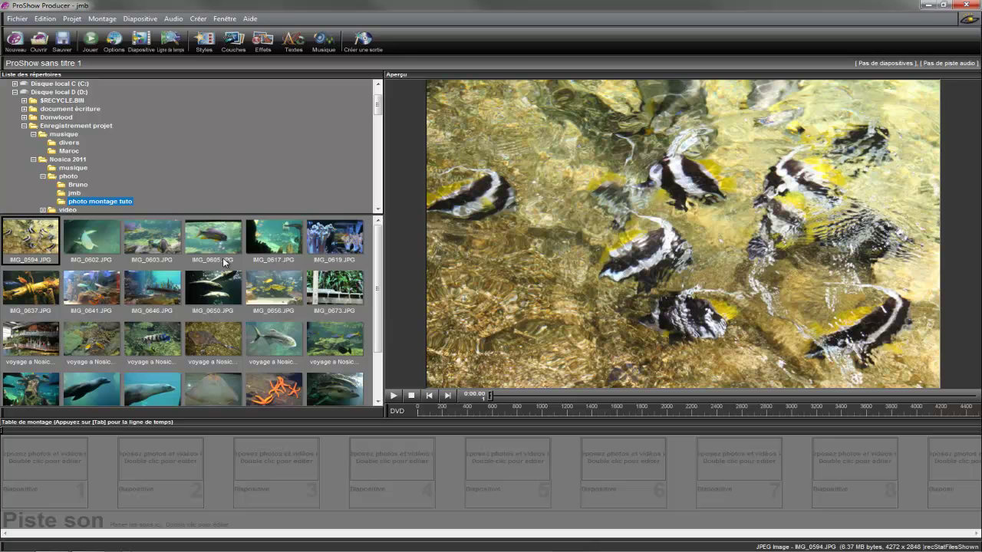
Place the Nausicaá building photo, voyage a Nosica 096.JPG, on the storyboard as slide 1
{"action": "left_click_drag", "start_coordinate": [378, 244], "coordinate": [380, 306]}
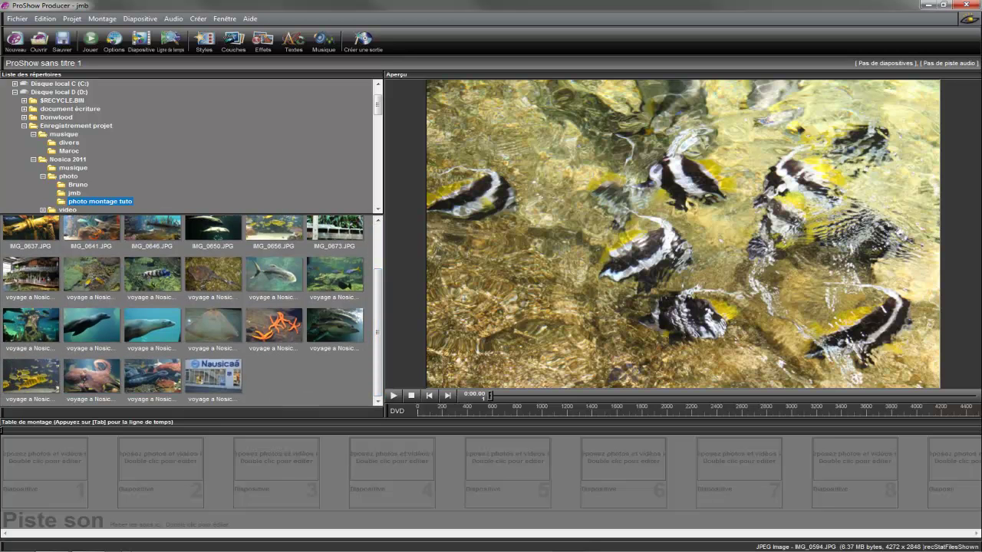
{"action": "left_click", "coordinate": [222, 374]}
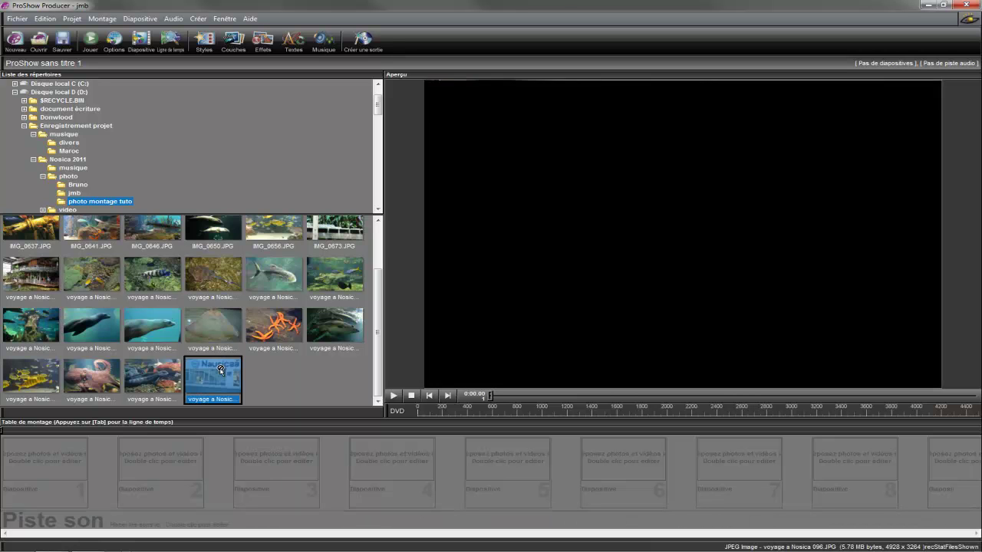
{"action": "left_click_drag", "start_coordinate": [22, 473], "coordinate": [24, 473]}
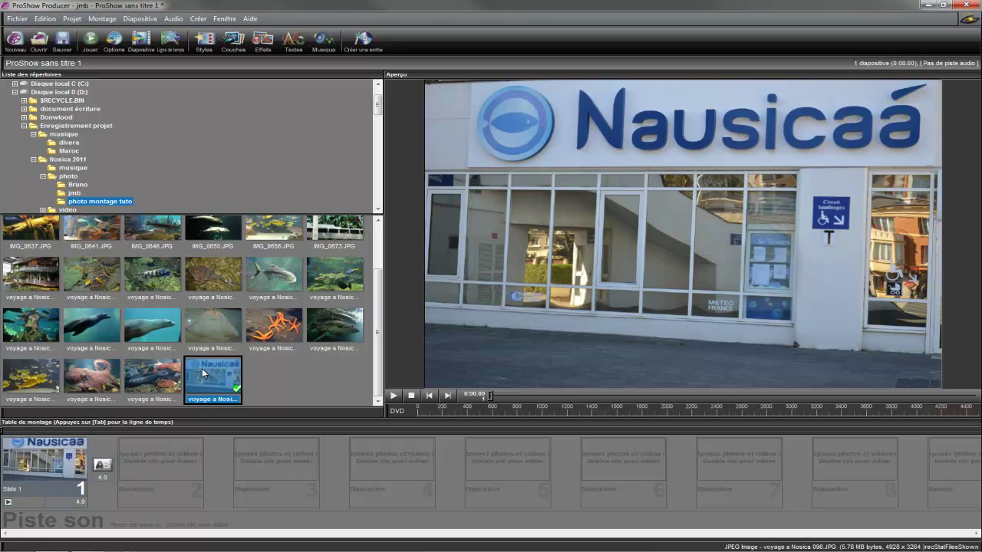
Select all the folder's photos except the Nausicaá building one and add them to the storyboard from slide 2 onward
{"action": "left_click", "coordinate": [22, 230]}
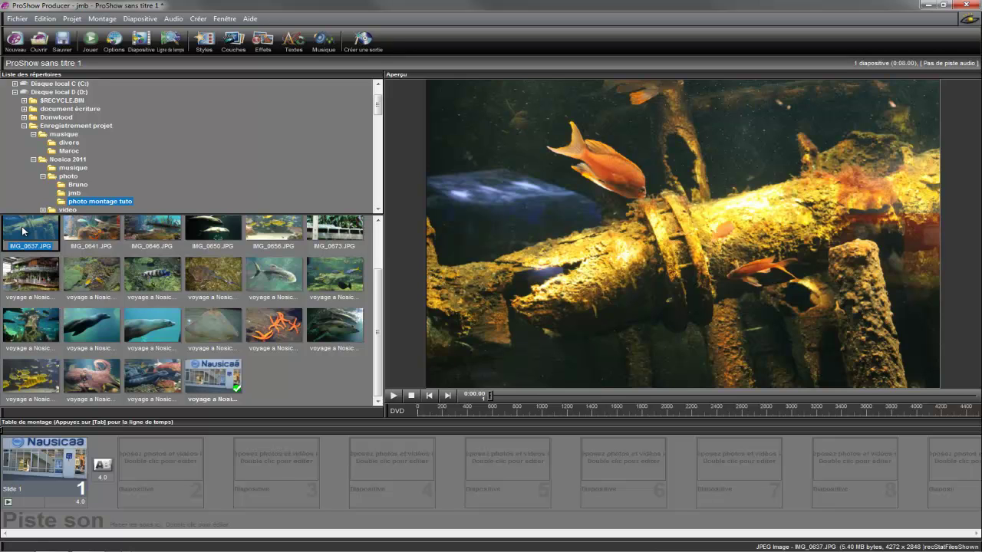
{"action": "key", "text": "ctrl+a"}
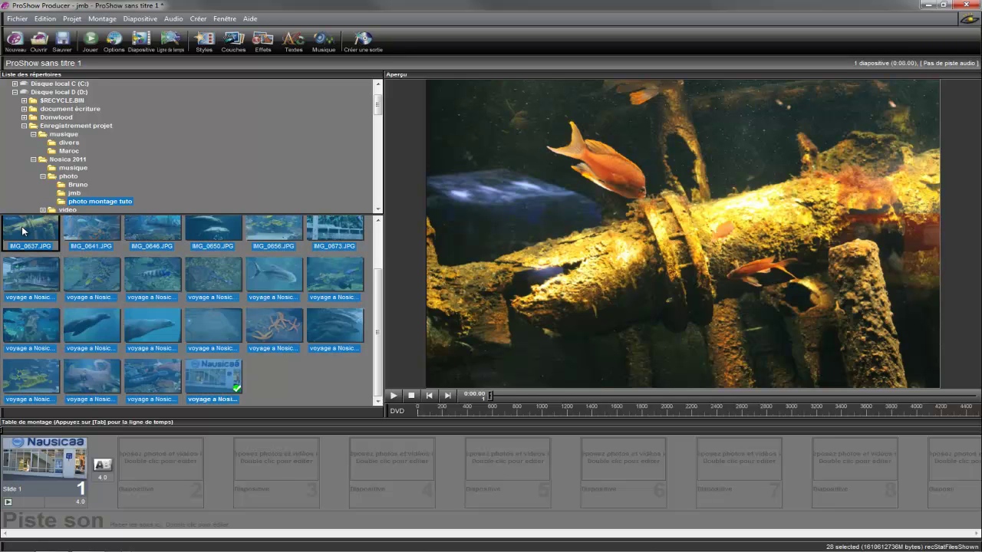
{"action": "left_click", "coordinate": [216, 375], "text": "ctrl"}
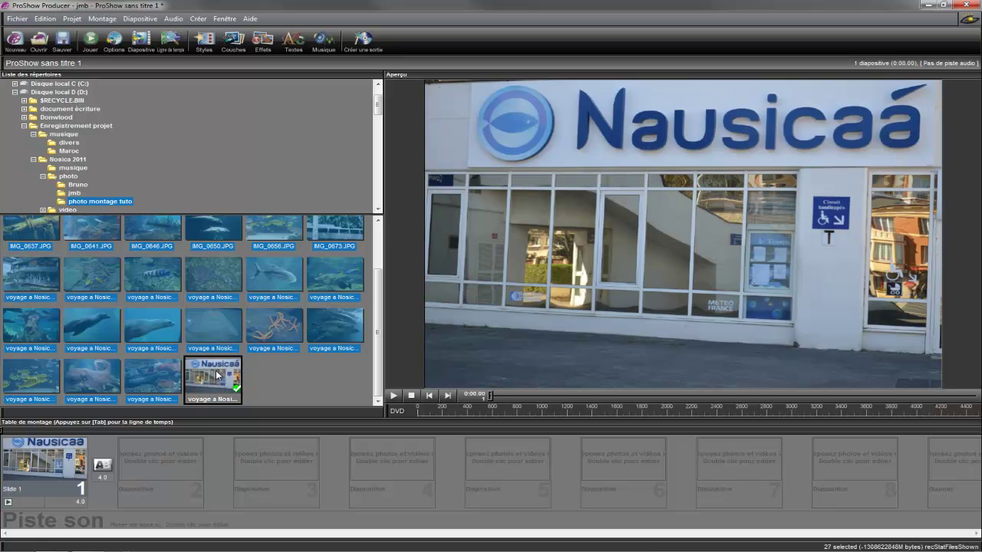
{"action": "mouse_move", "coordinate": [143, 279]}
{"action": "left_mouse_down"}
{"action": "mouse_move", "coordinate": [182, 379]}
{"action": "mouse_move", "coordinate": [171, 455]}
{"action": "left_mouse_up"}
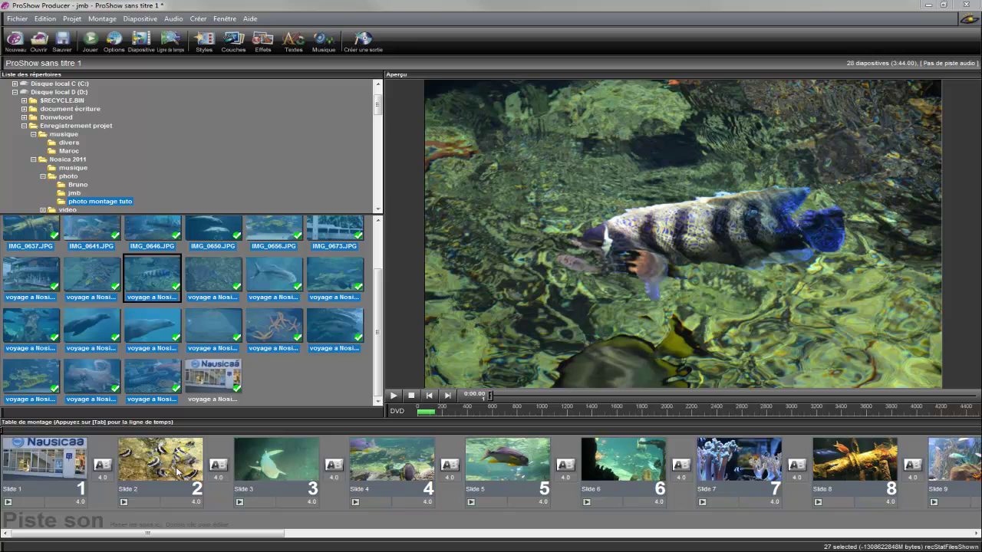
{"action": "left_click", "coordinate": [305, 370]}
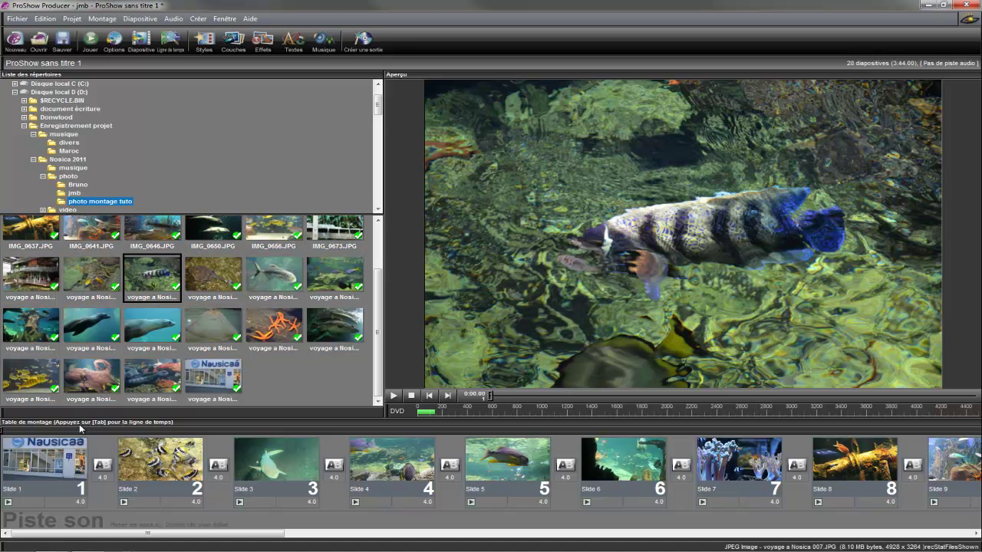
Set slide 1's sharpness to 50 % at start and end, with contrast at 21 % for the start and 17 % for the end
{"action": "double_click", "coordinate": [51, 470]}
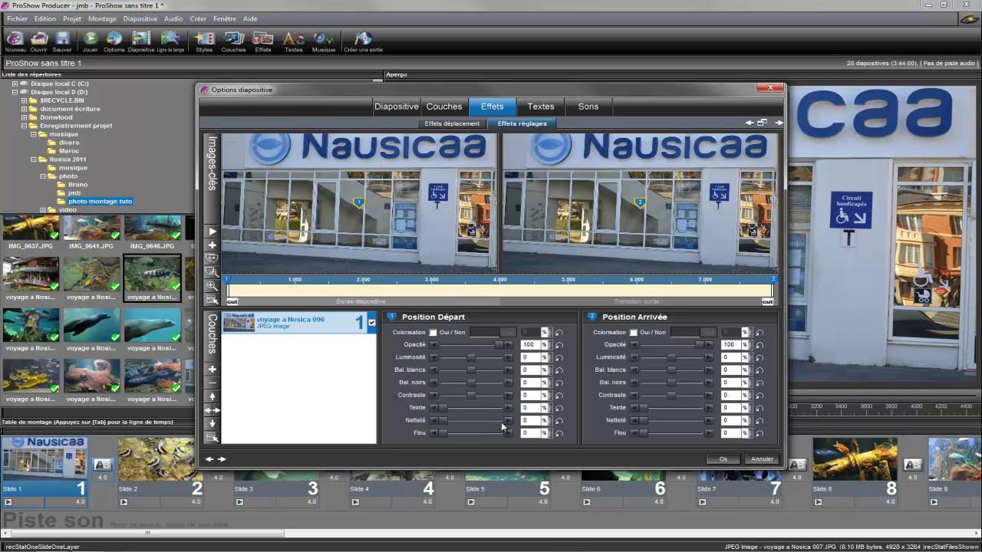
{"action": "left_click", "coordinate": [529, 420]}
{"action": "type", "text": "50"}
{"action": "left_click", "coordinate": [731, 420]}
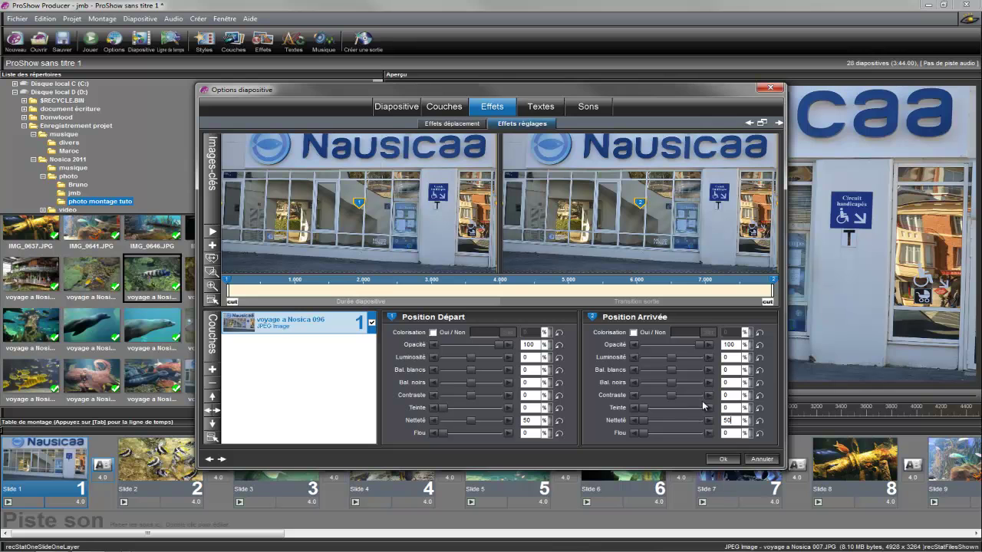
{"action": "mouse_move", "coordinate": [675, 398]}
{"action": "left_mouse_down"}
{"action": "mouse_move", "coordinate": [684, 402]}
{"action": "mouse_move", "coordinate": [652, 410]}
{"action": "mouse_move", "coordinate": [679, 411]}
{"action": "left_mouse_up"}
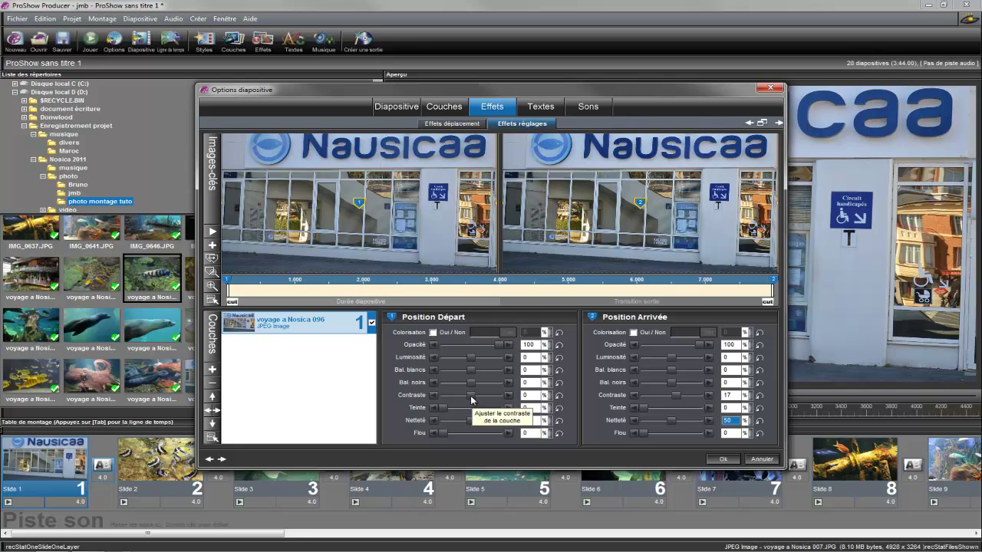
{"action": "left_click_drag", "start_coordinate": [471, 399], "coordinate": [475, 406]}
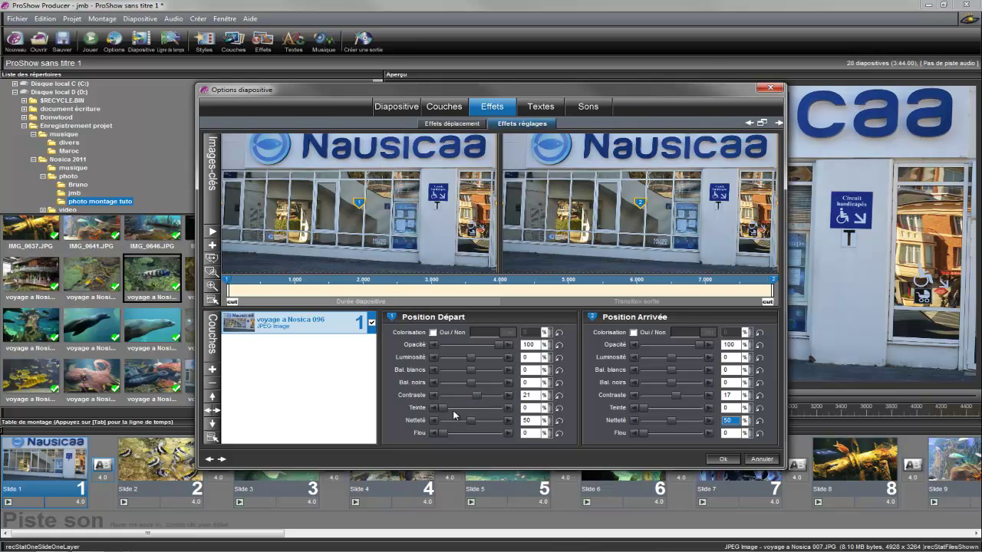
{"action": "left_click", "coordinate": [722, 458]}
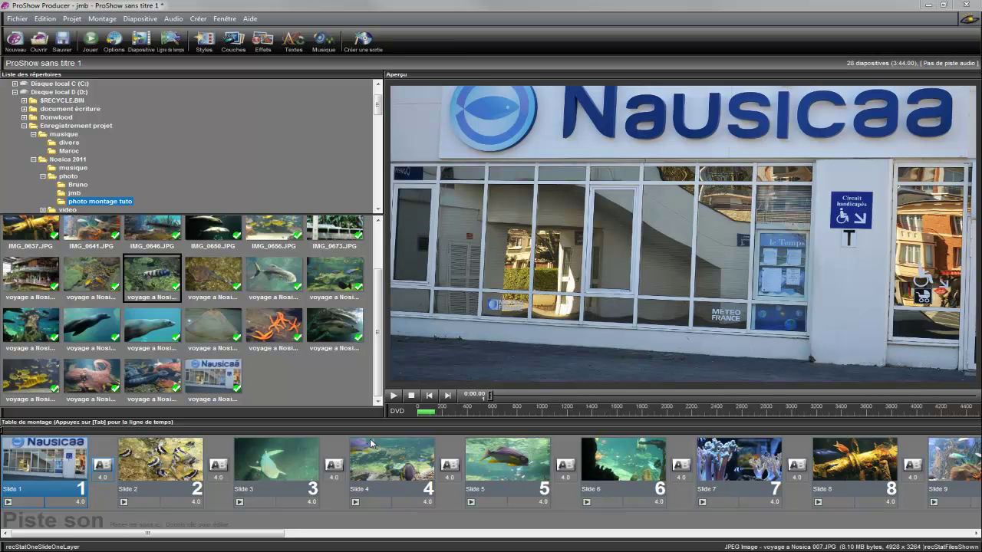
Caption slide 1 "Nausicaà 2011" at size 37.2, placed at about 2.55 x 90.6 %
{"action": "double_click", "coordinate": [23, 471]}
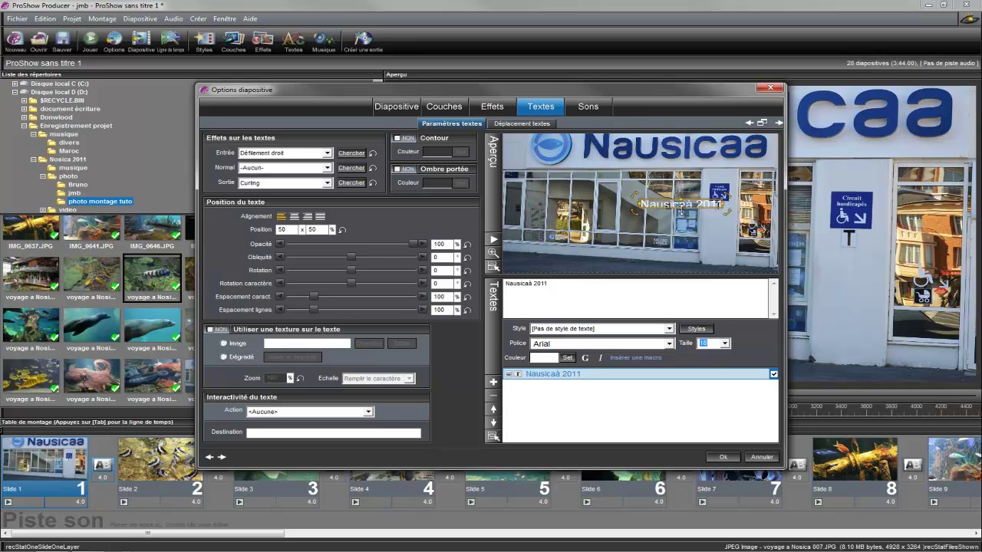
{"action": "scroll", "coordinate": [679, 208], "scroll_direction": "up", "scroll_amount": 7}
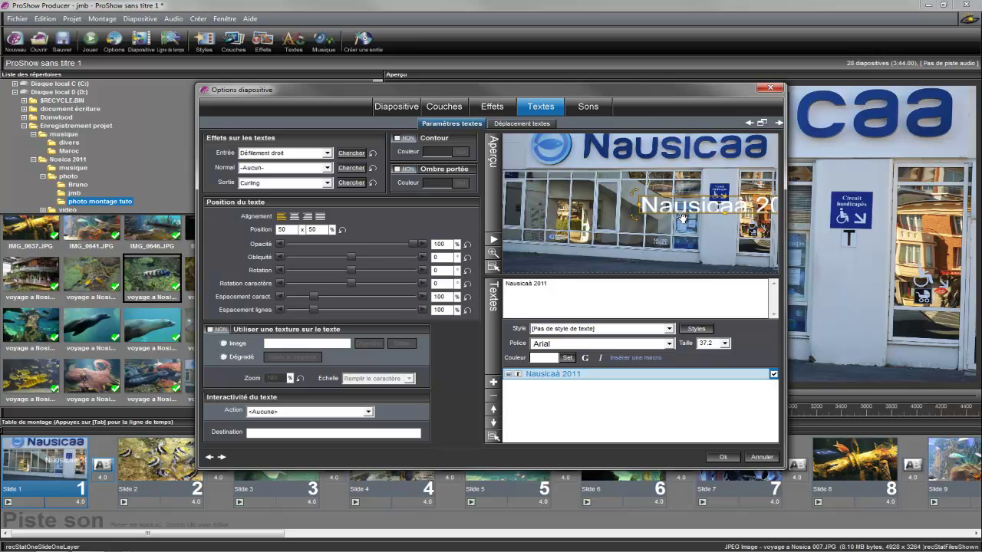
{"action": "left_click_drag", "start_coordinate": [689, 205], "coordinate": [560, 263]}
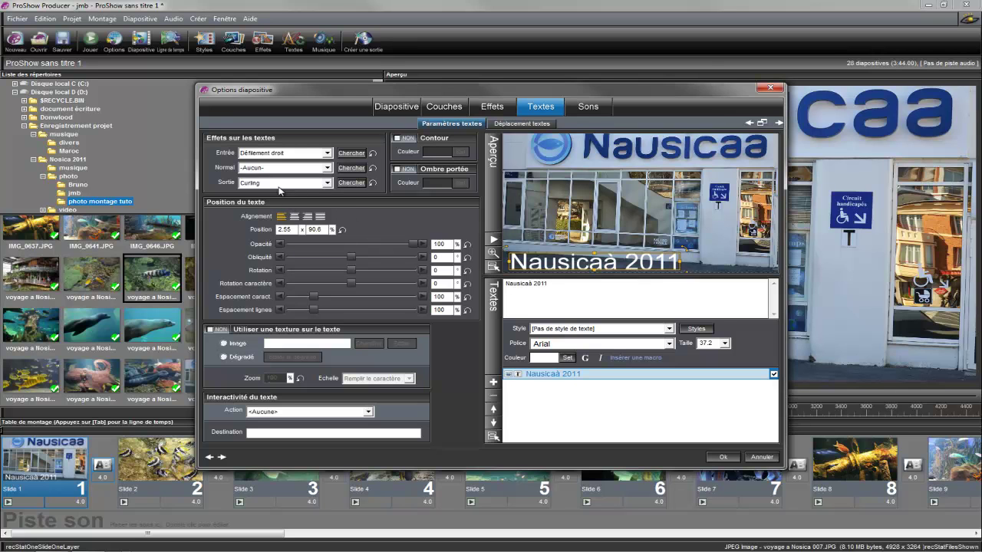
Set the caption's entry effect to Défilement gauche and its exit effect to Explosion, and preview the animation
{"action": "left_click", "coordinate": [329, 153]}
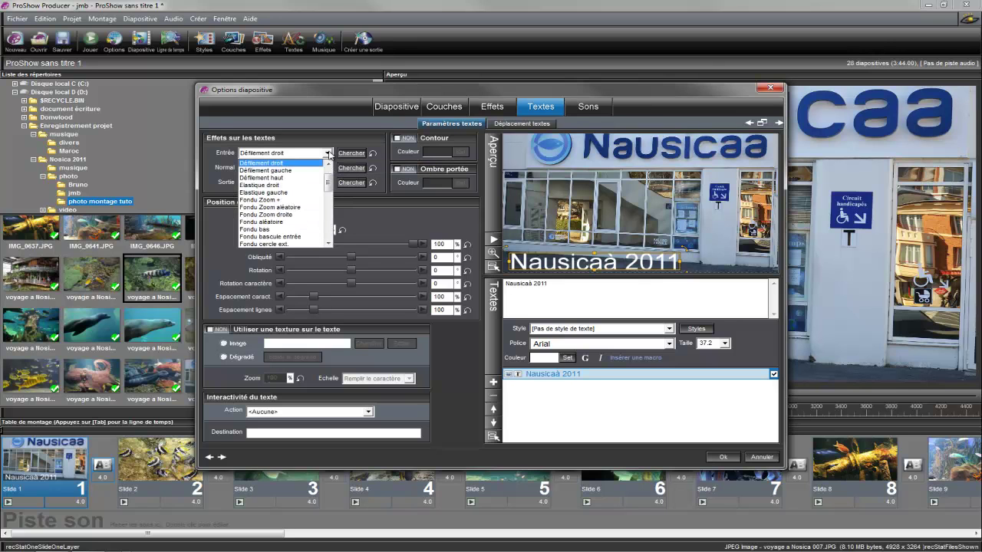
{"action": "left_click", "coordinate": [317, 171]}
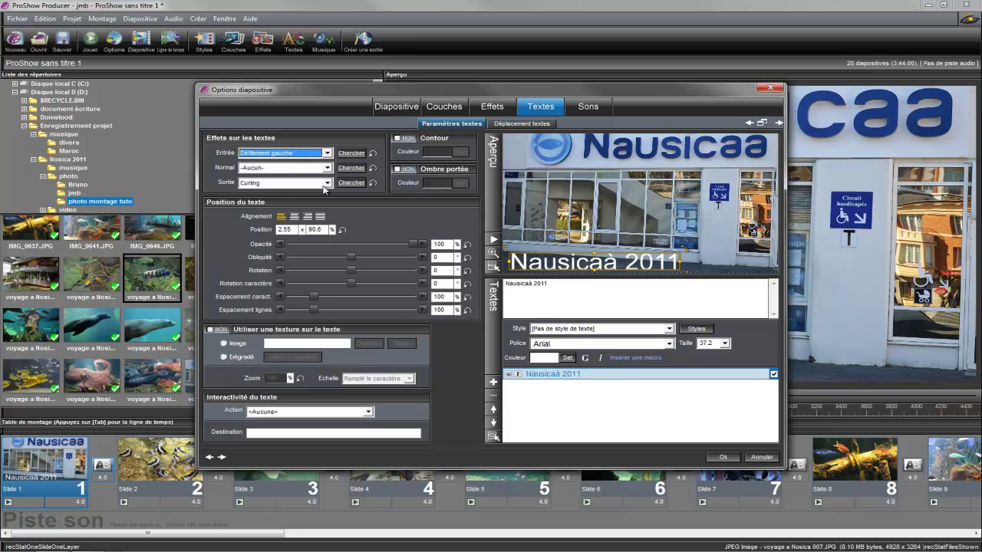
{"action": "left_click", "coordinate": [326, 184]}
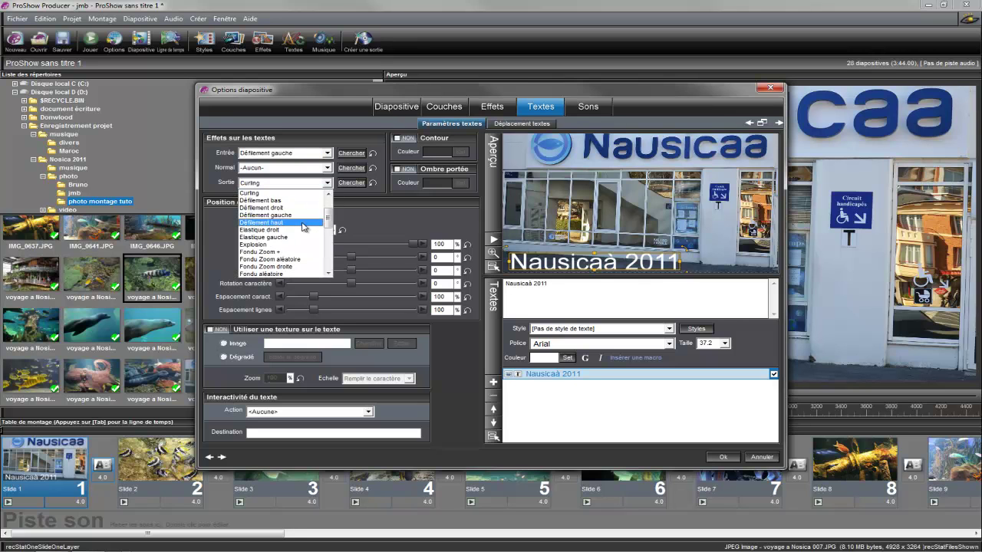
{"action": "left_click", "coordinate": [292, 245]}
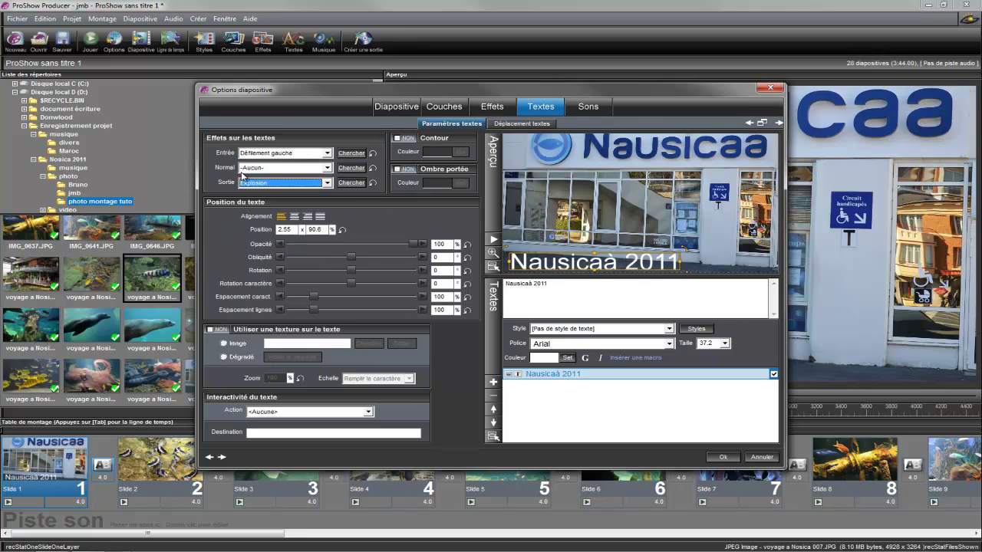
{"action": "left_click", "coordinate": [493, 242]}
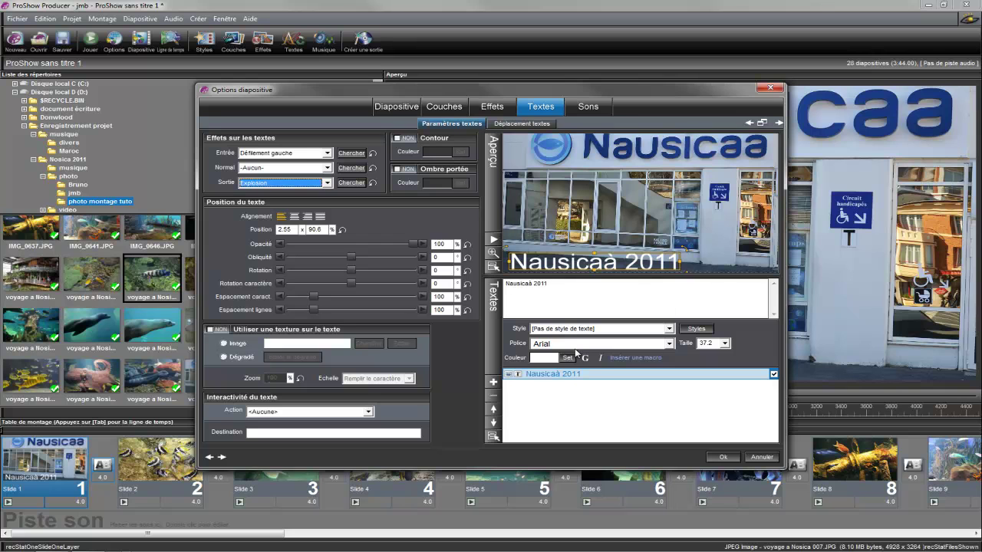
Color the Nausicaà 2011 caption dark blue (19, 47, 111) by sampling the building's sign in the preview
{"action": "left_click", "coordinate": [568, 359]}
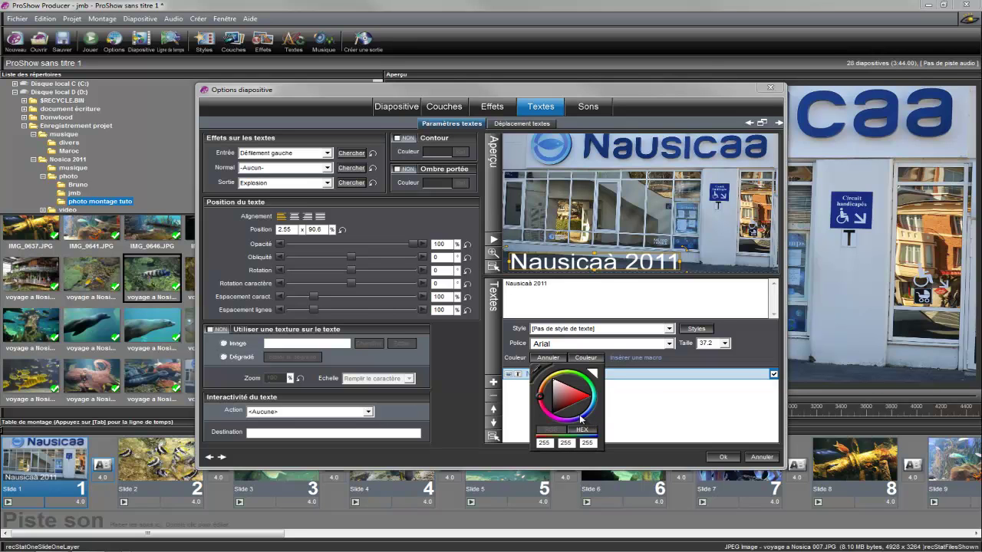
{"action": "left_click", "coordinate": [581, 418]}
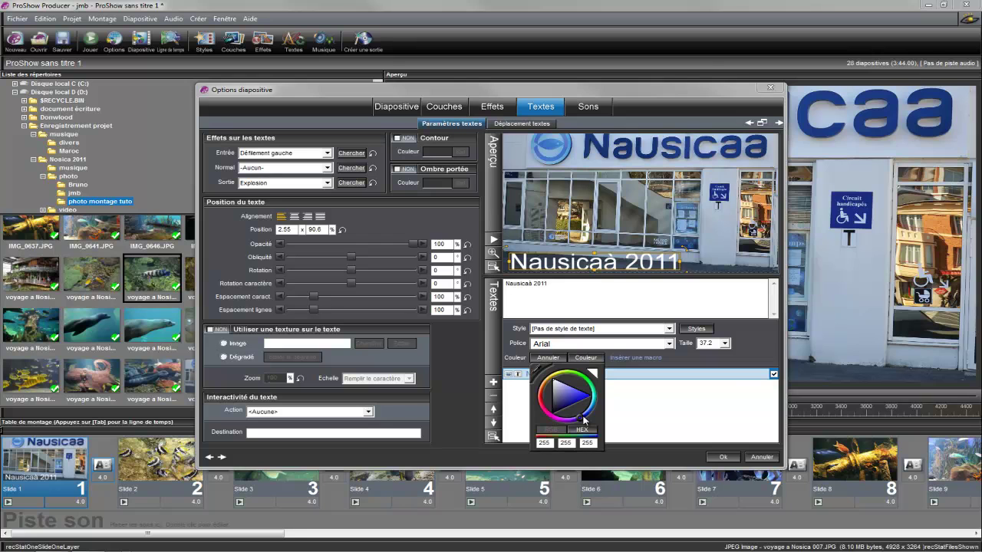
{"action": "left_click", "coordinate": [537, 370]}
{"action": "left_click_drag", "start_coordinate": [537, 370], "coordinate": [618, 152]}
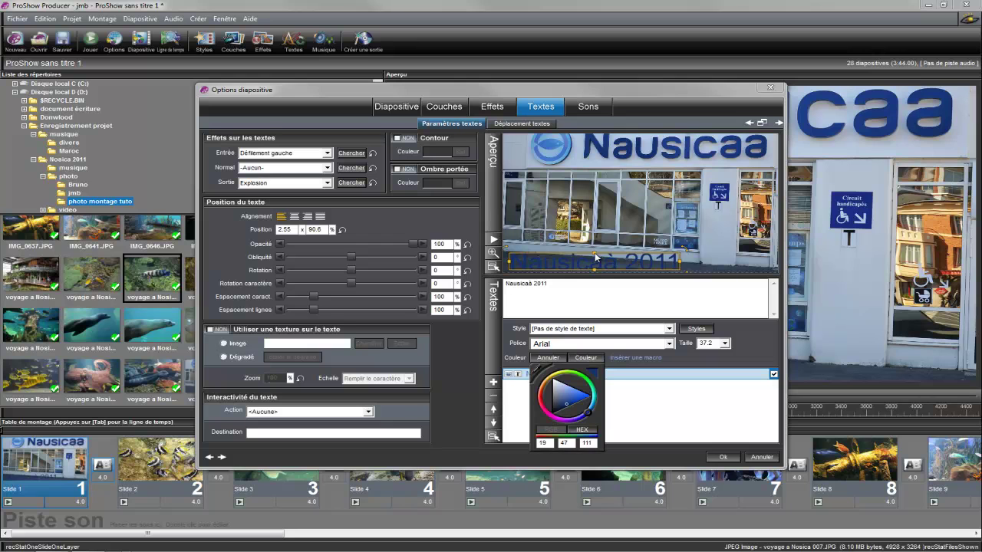
Move the caption up over the building's windows and rotate it to about 17.4°
{"action": "left_click", "coordinate": [516, 255]}
{"action": "left_click_drag", "start_coordinate": [523, 257], "coordinate": [568, 231]}
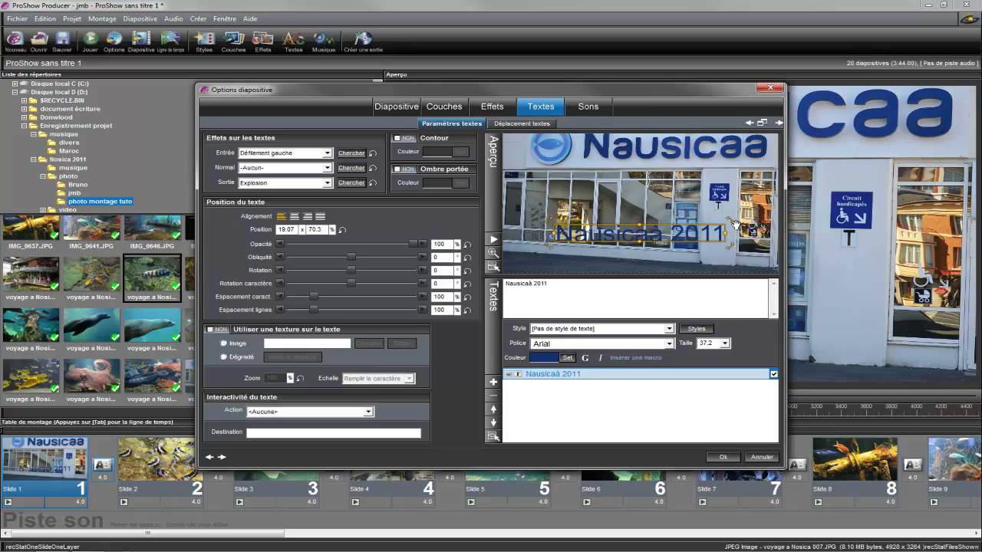
{"action": "left_click_drag", "start_coordinate": [733, 222], "coordinate": [734, 231]}
{"action": "left_click_drag", "start_coordinate": [723, 199], "coordinate": [723, 226]}
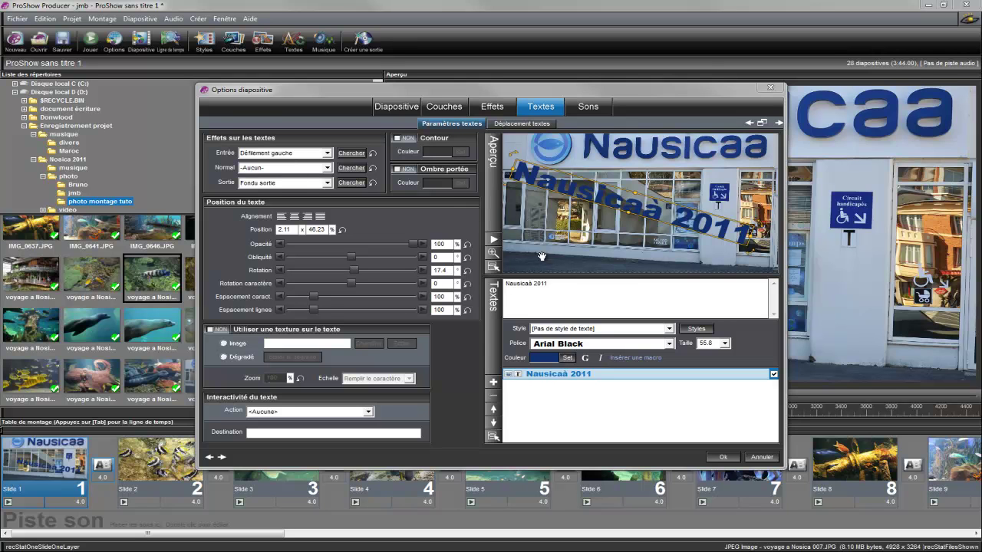
In the caption's motion settings, start the exit effect at about 3.1 seconds and move the start keyframe's caption to about -0.85 x 32.7 %
{"action": "left_click", "coordinate": [520, 123]}
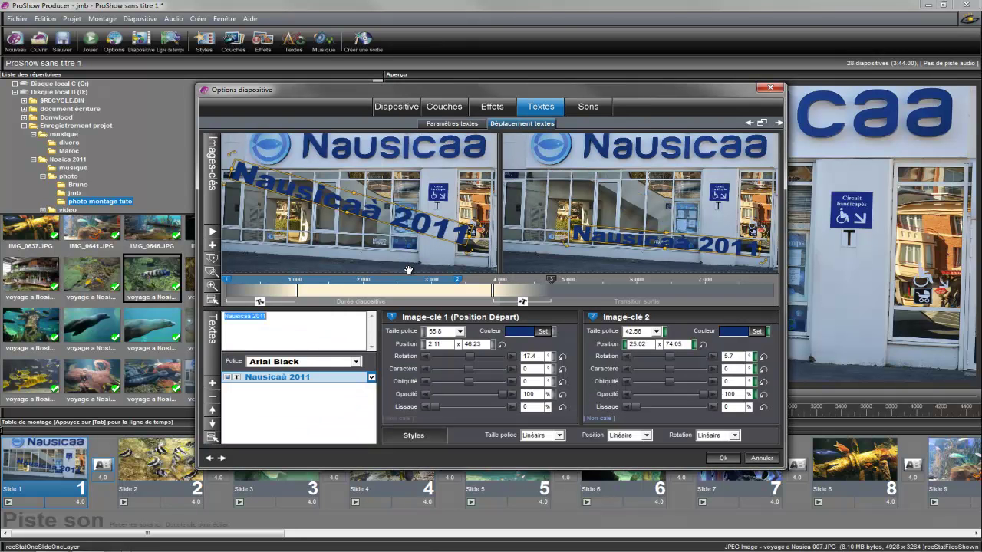
{"action": "left_click_drag", "start_coordinate": [492, 290], "coordinate": [438, 292]}
{"action": "left_click_drag", "start_coordinate": [315, 187], "coordinate": [307, 170]}
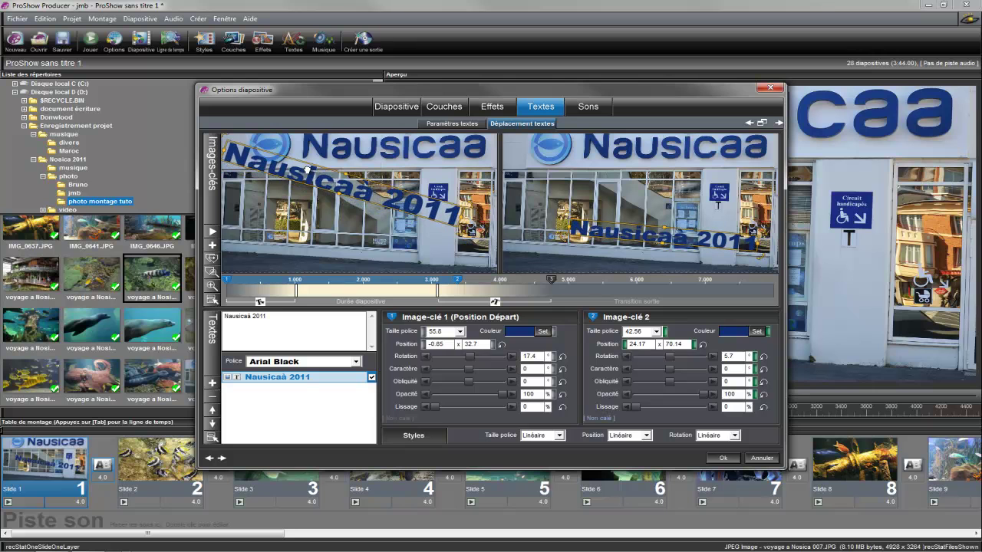
Try the caption exit effects Elastique gauche and Fondu Zoom aléatoire, and choose Fondu cercle ext
{"action": "double_click", "coordinate": [494, 301]}
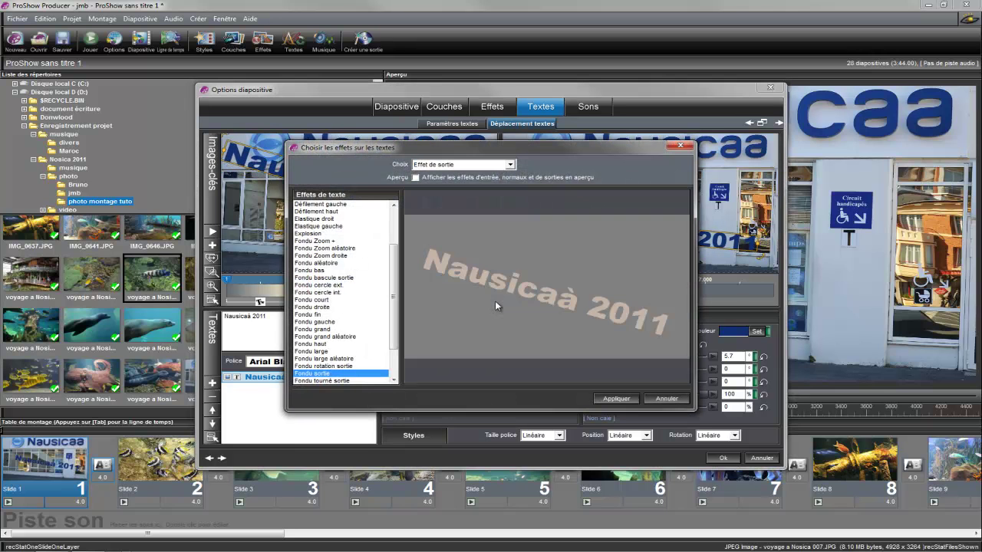
{"action": "left_click", "coordinate": [323, 226]}
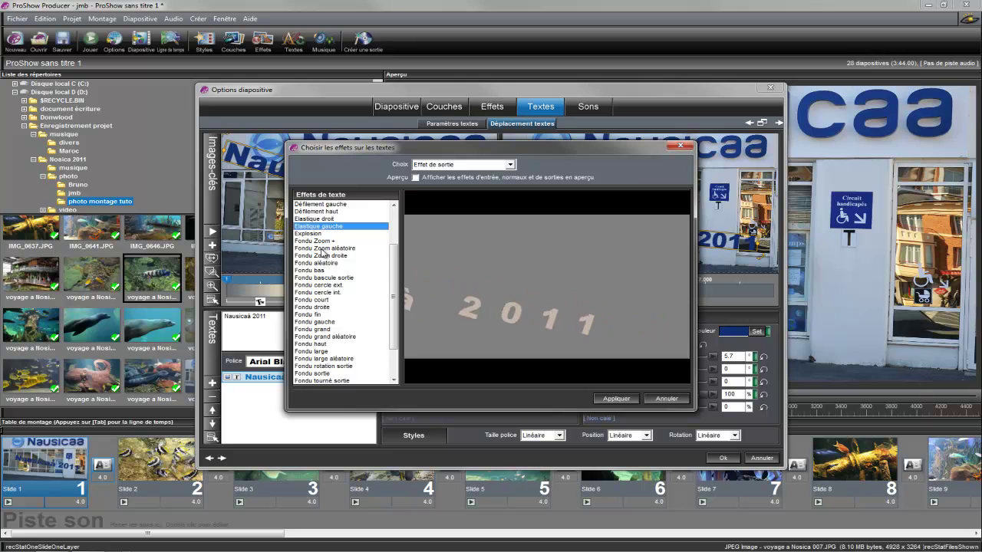
{"action": "left_click", "coordinate": [323, 250]}
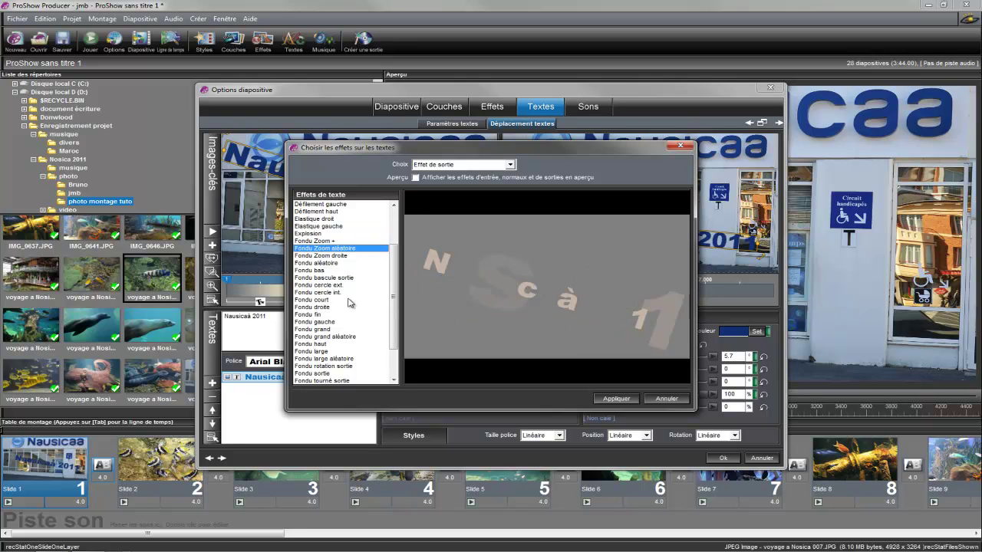
{"action": "left_click", "coordinate": [325, 285]}
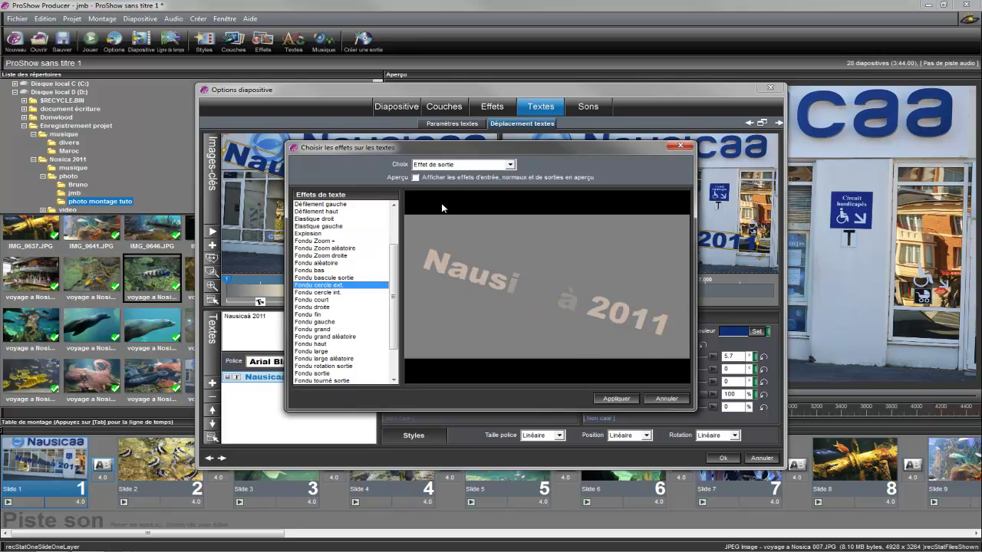
Set the caption's entry effect to Elastique gauche and apply the chosen entry and exit text effects
{"action": "left_click", "coordinate": [511, 165]}
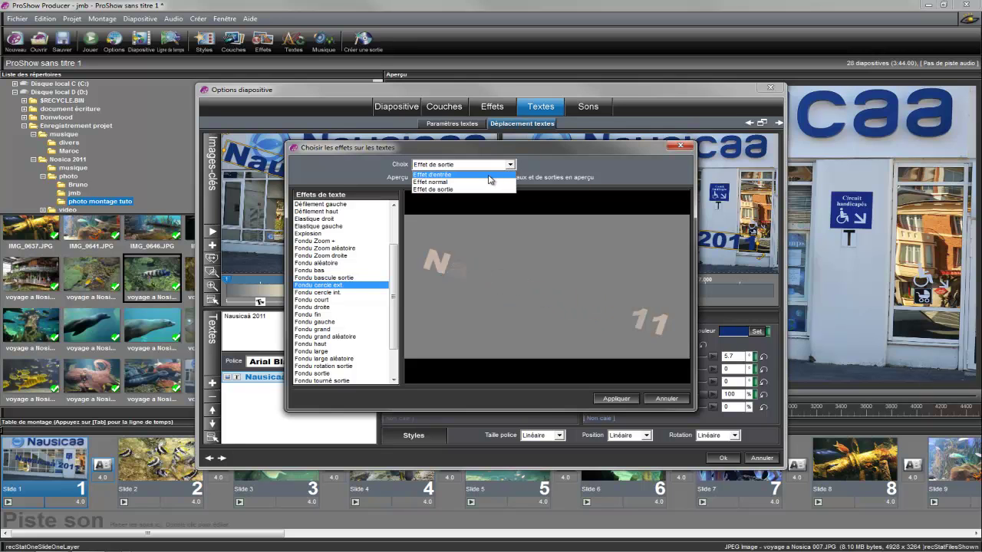
{"action": "left_click", "coordinate": [484, 175]}
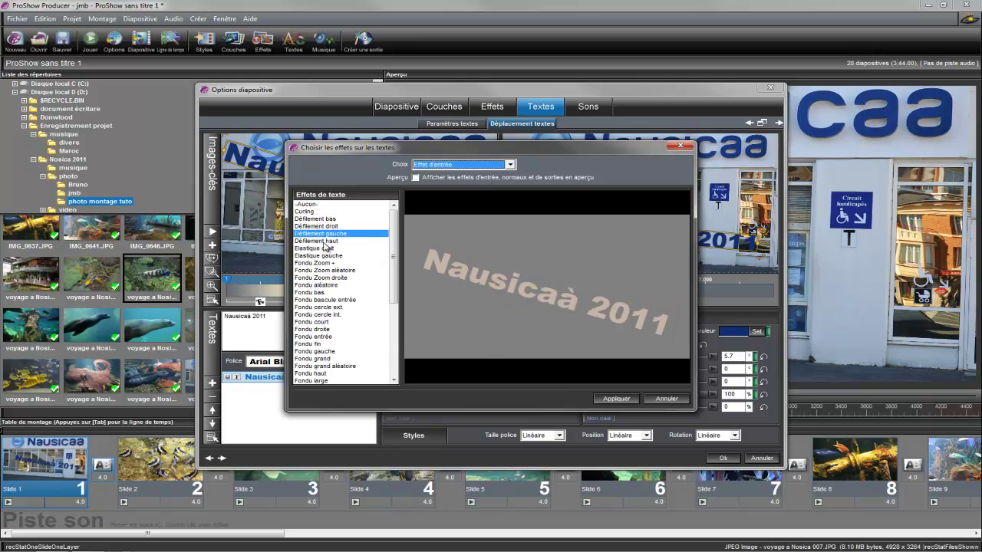
{"action": "left_click", "coordinate": [320, 256]}
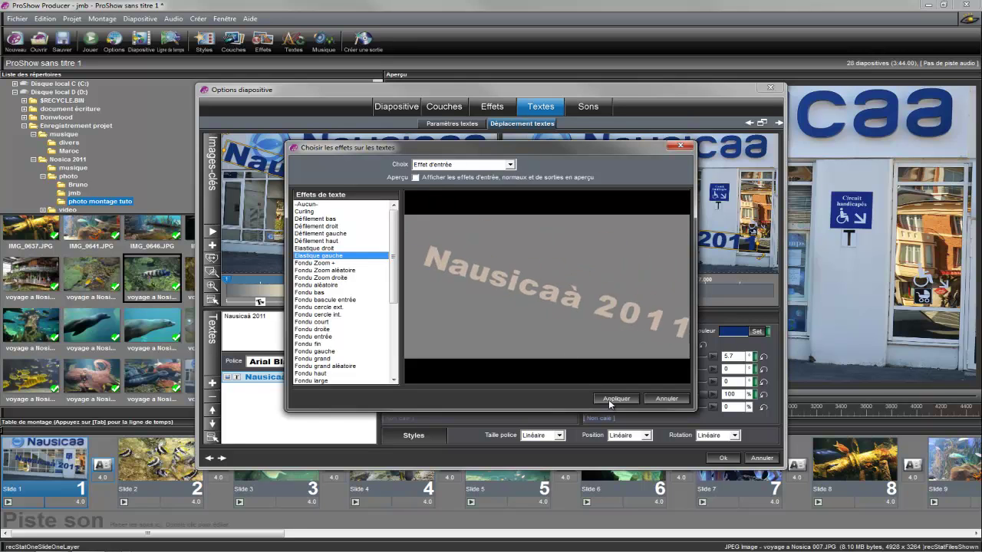
{"action": "left_click", "coordinate": [510, 164]}
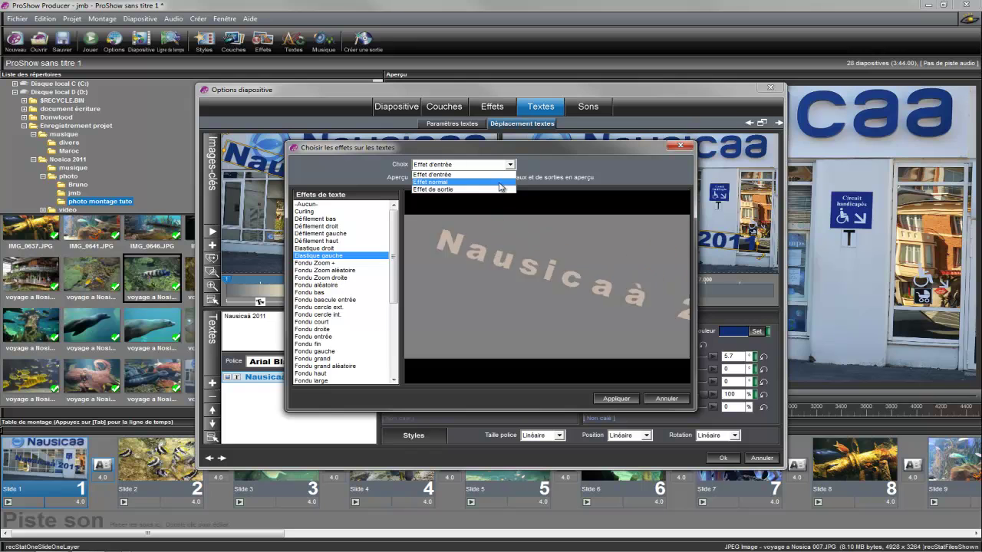
{"action": "left_click", "coordinate": [502, 189]}
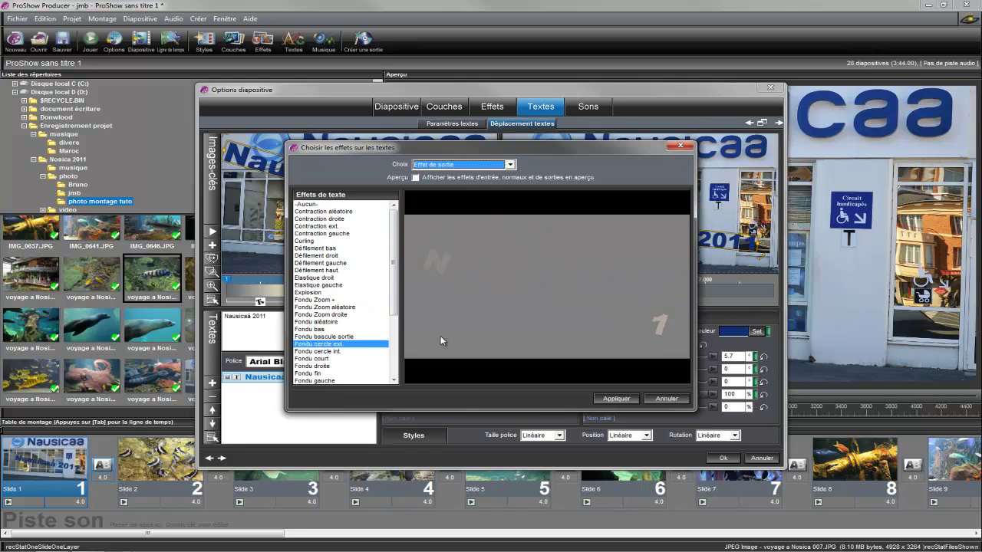
{"action": "left_click", "coordinate": [617, 398]}
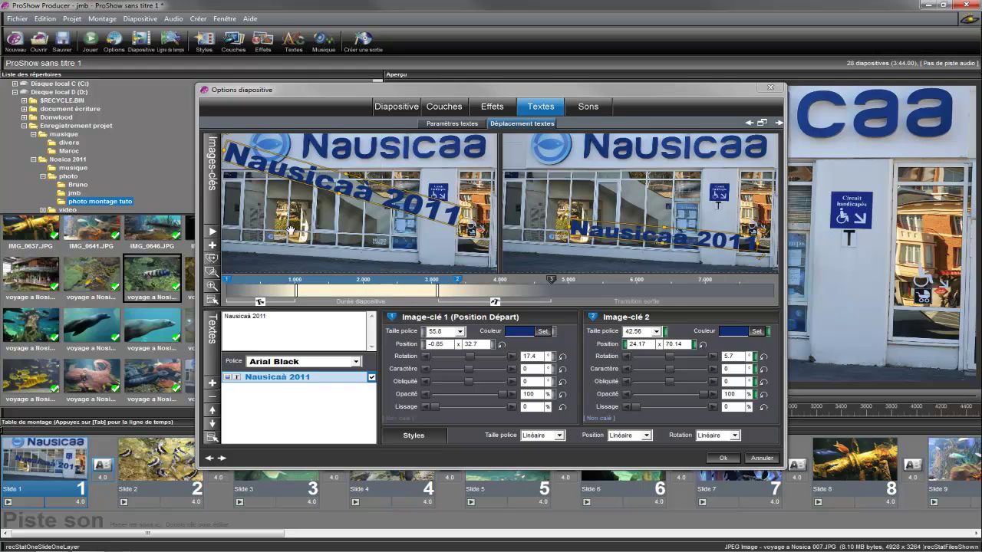
Preview the caption animation, start its exit effect earlier at about 1.5 seconds, and preview it again
{"action": "left_click", "coordinate": [213, 232]}
{"action": "left_click_drag", "start_coordinate": [433, 291], "coordinate": [332, 288]}
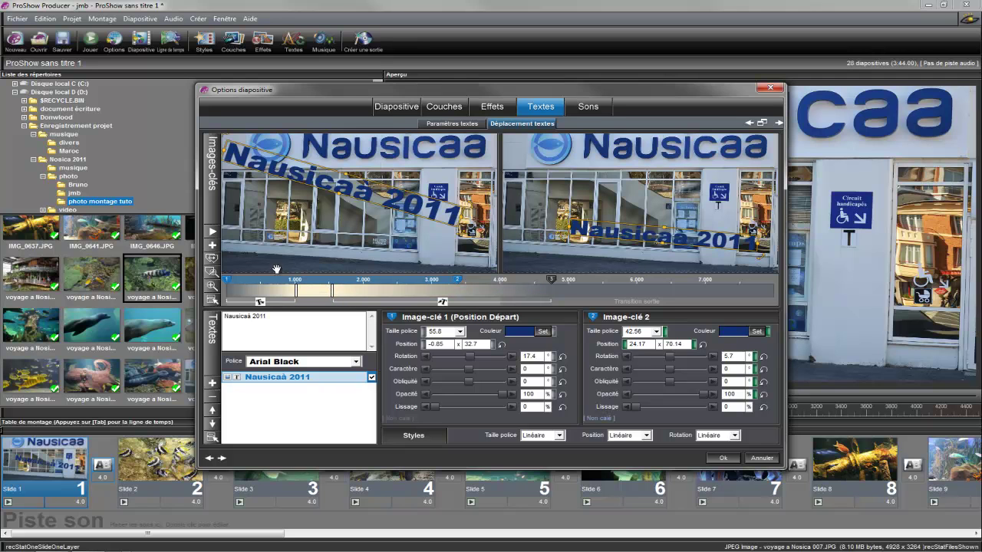
{"action": "left_click", "coordinate": [212, 232]}
{"action": "left_click", "coordinate": [191, 376]}
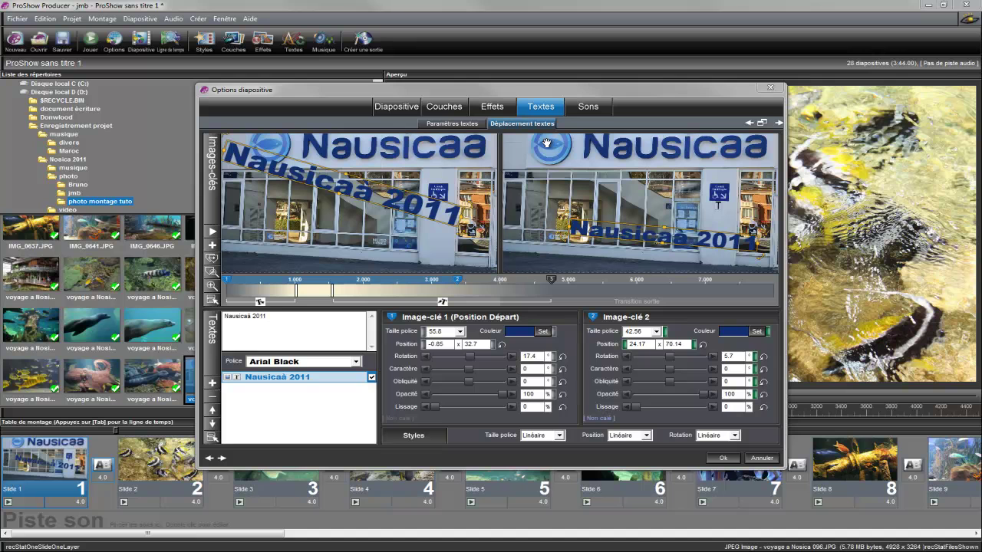
Browse the slide styles for slide 1 and preview the Display of Three Collapsing style
{"action": "left_click", "coordinate": [394, 107]}
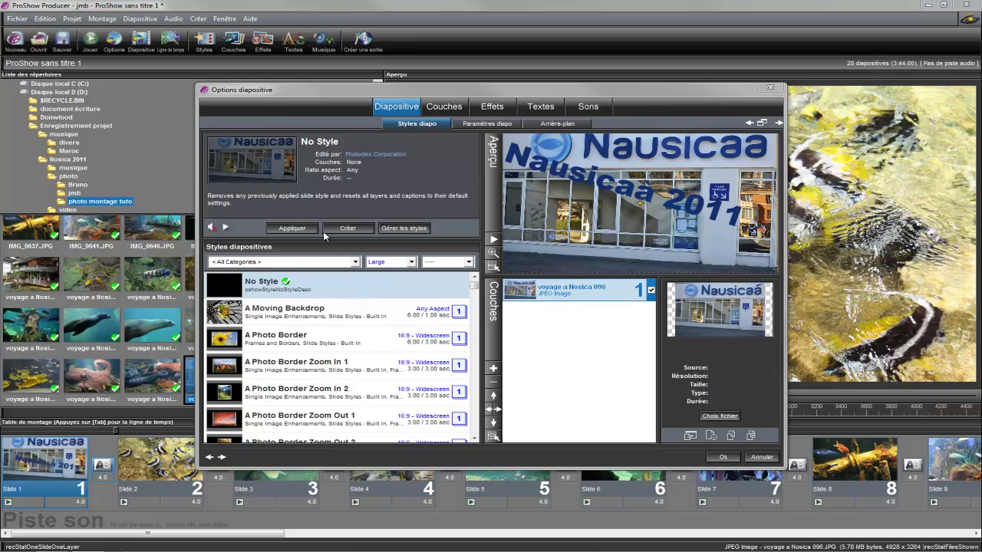
{"action": "left_click", "coordinate": [474, 285]}
{"action": "left_click_drag", "start_coordinate": [475, 285], "coordinate": [473, 328]}
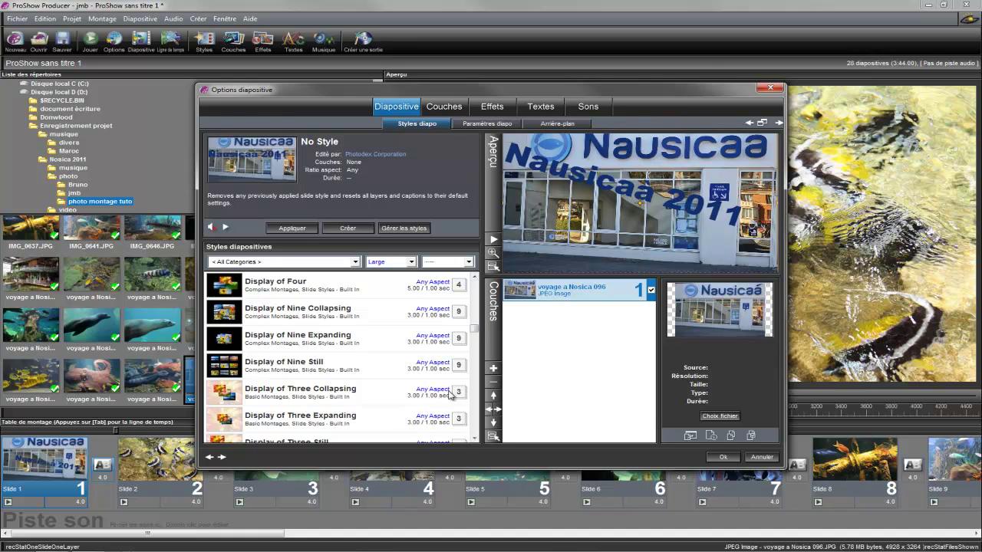
{"action": "left_click", "coordinate": [345, 395]}
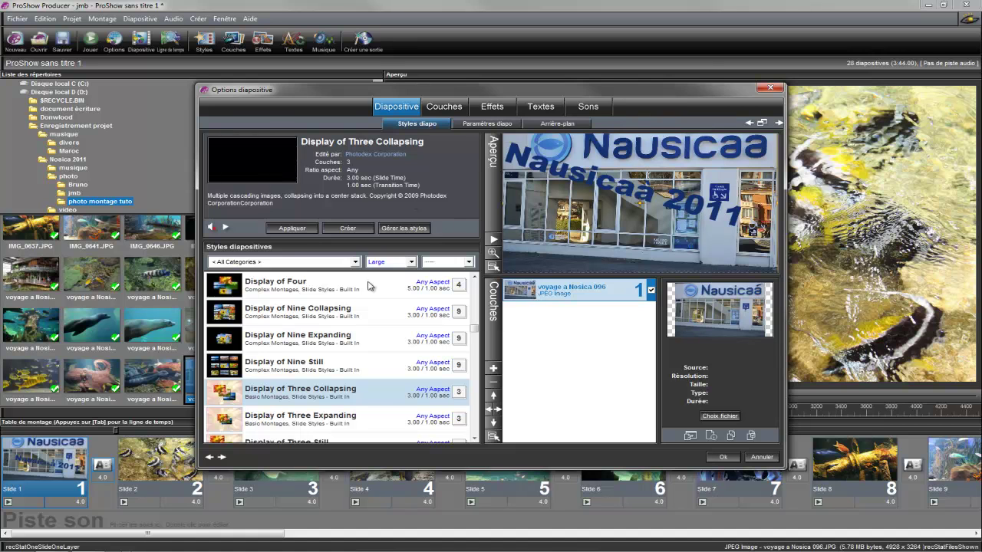
Add the photo voyage a Nosica 015 as a layer on slide 1 and select the Display of Four style
{"action": "left_click", "coordinate": [494, 369]}
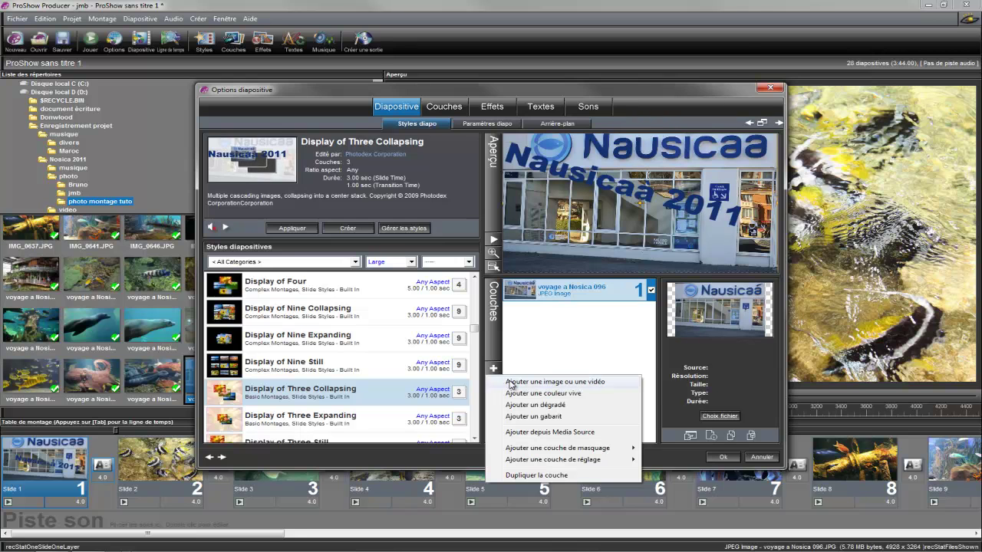
{"action": "left_click", "coordinate": [506, 382]}
{"action": "left_click", "coordinate": [417, 286]}
{"action": "double_click", "coordinate": [417, 286]}
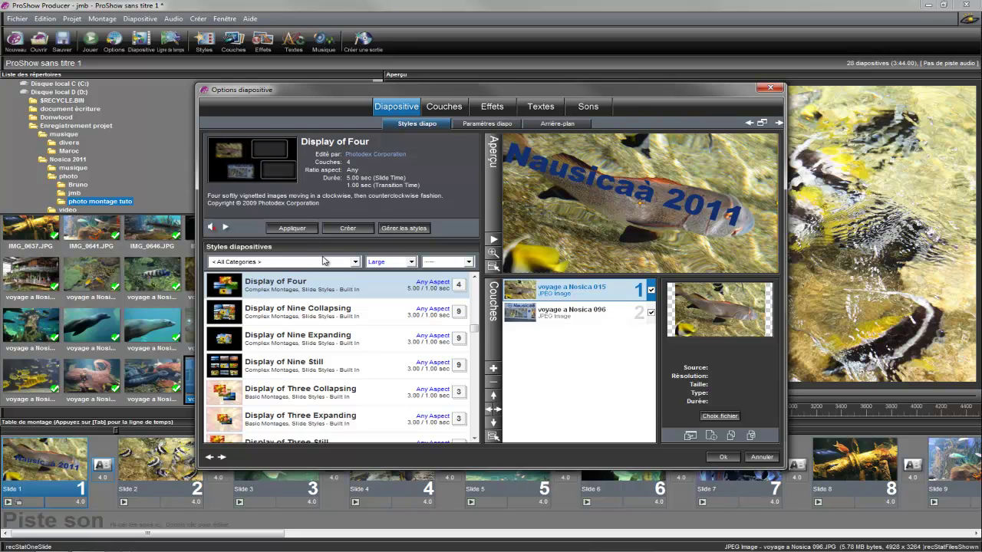
Add the photos voyage a Nosica 023 and voyage a Nosica 043 as further image layers on slide 1
{"action": "left_click", "coordinate": [493, 369]}
{"action": "left_click", "coordinate": [512, 382]}
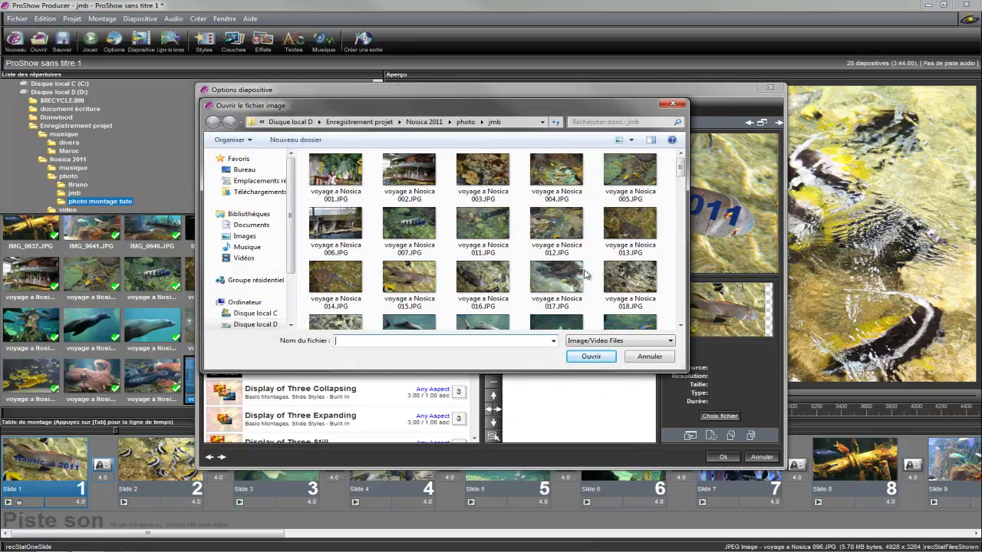
{"action": "scroll", "coordinate": [685, 178], "scroll_direction": "down", "scroll_amount": 2}
{"action": "double_click", "coordinate": [554, 241]}
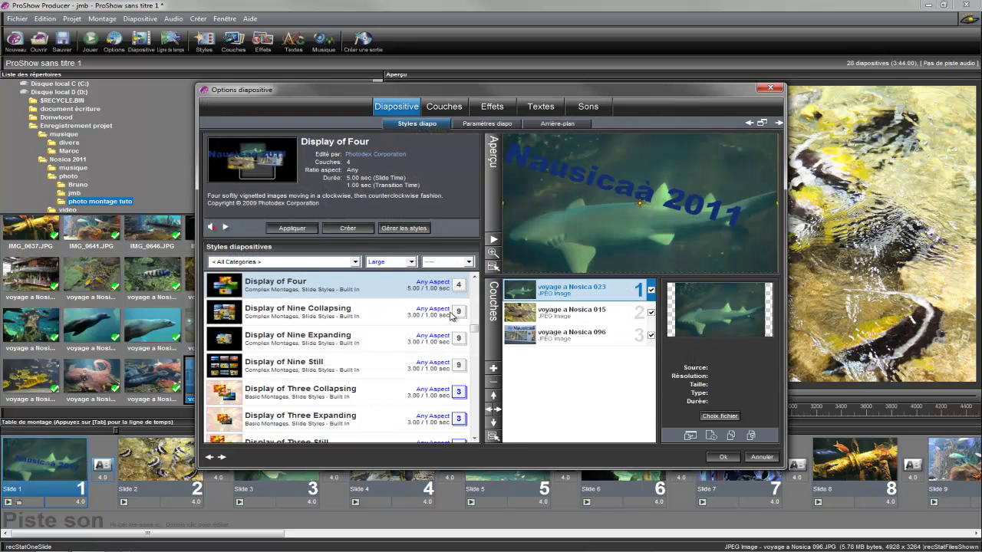
{"action": "left_click", "coordinate": [494, 368]}
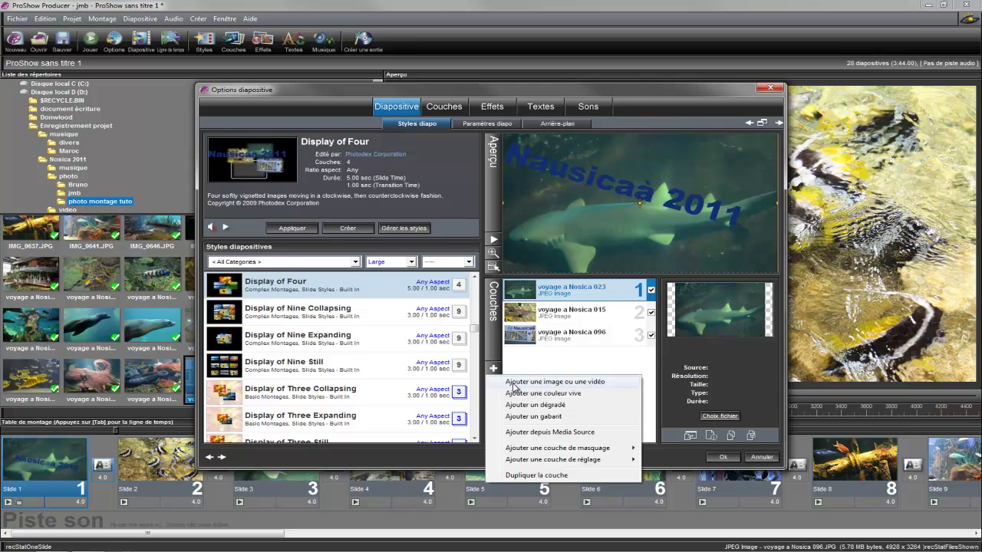
{"action": "left_click", "coordinate": [512, 382]}
{"action": "left_click_drag", "start_coordinate": [681, 170], "coordinate": [682, 190]}
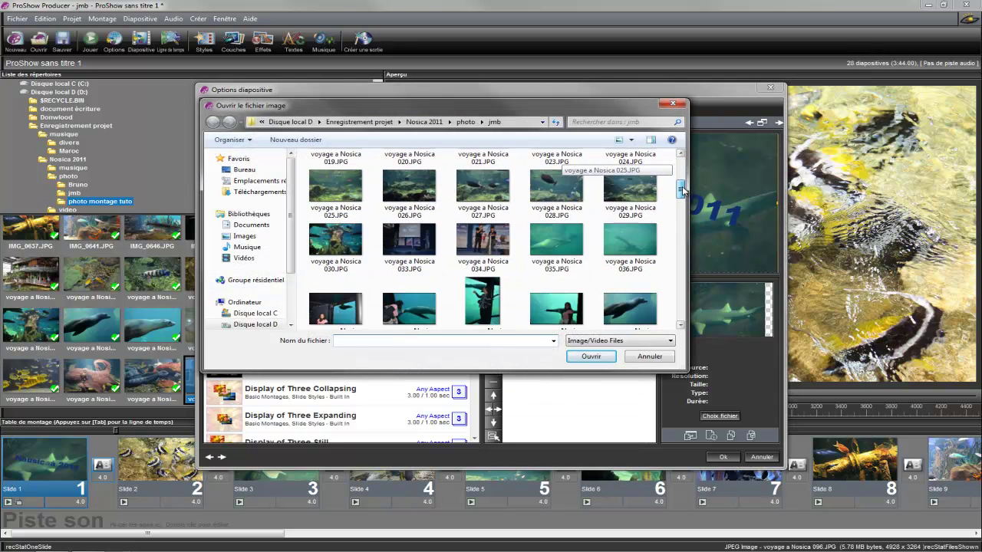
{"action": "double_click", "coordinate": [633, 310]}
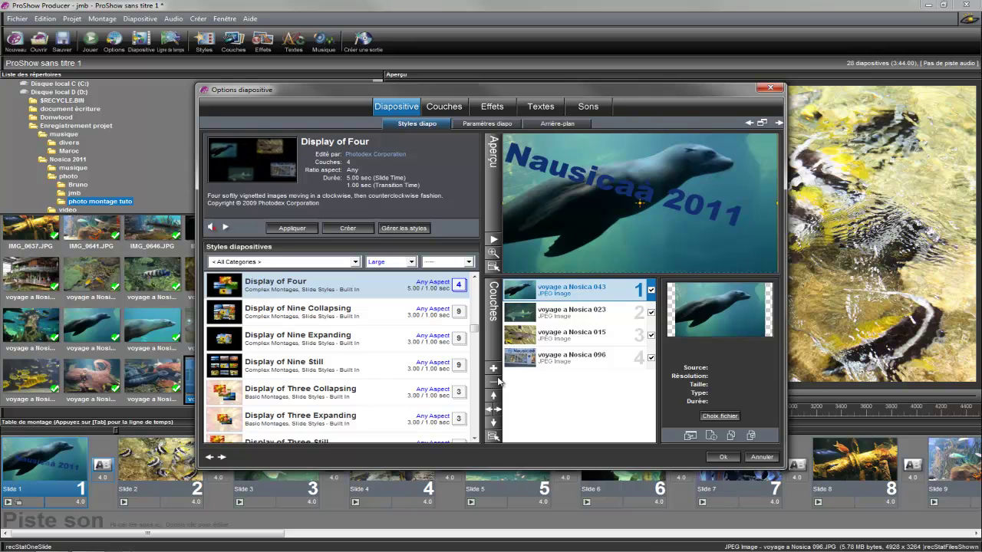
Hide and remove the three added photo layers from slide 1, and close the slide options without keeping the changes
{"action": "left_click", "coordinate": [650, 313]}
{"action": "left_click", "coordinate": [650, 335]}
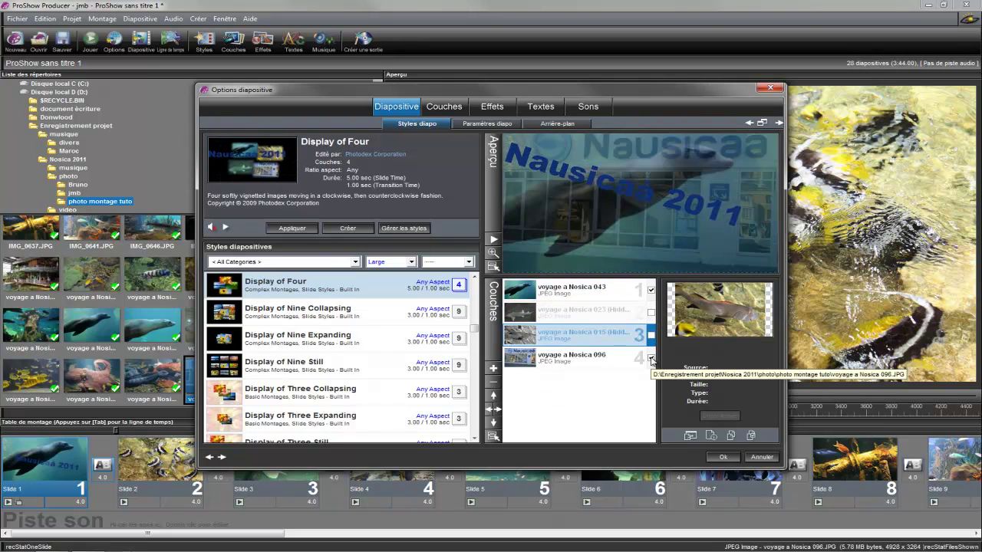
{"action": "left_click", "coordinate": [650, 289]}
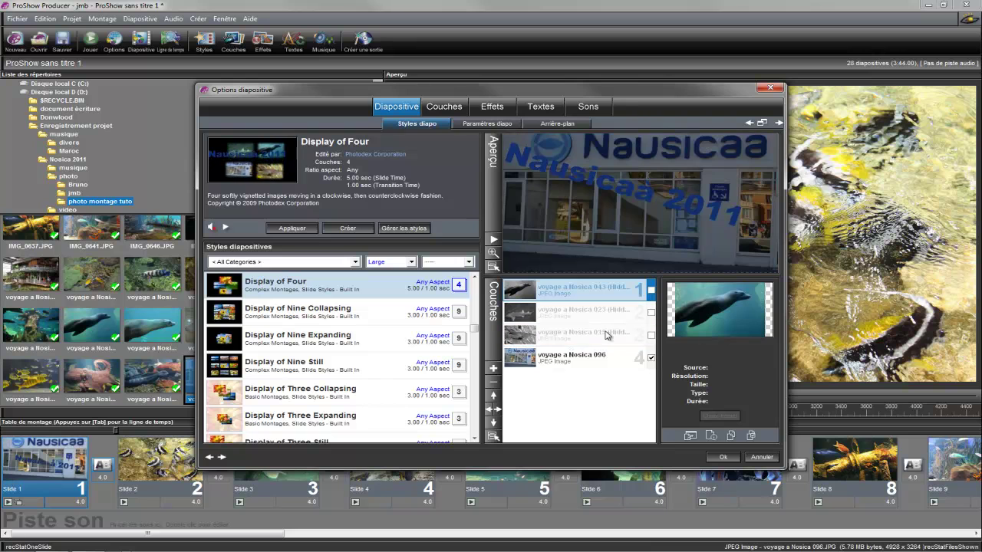
{"action": "left_click", "coordinate": [494, 387]}
{"action": "left_click", "coordinate": [494, 387]}
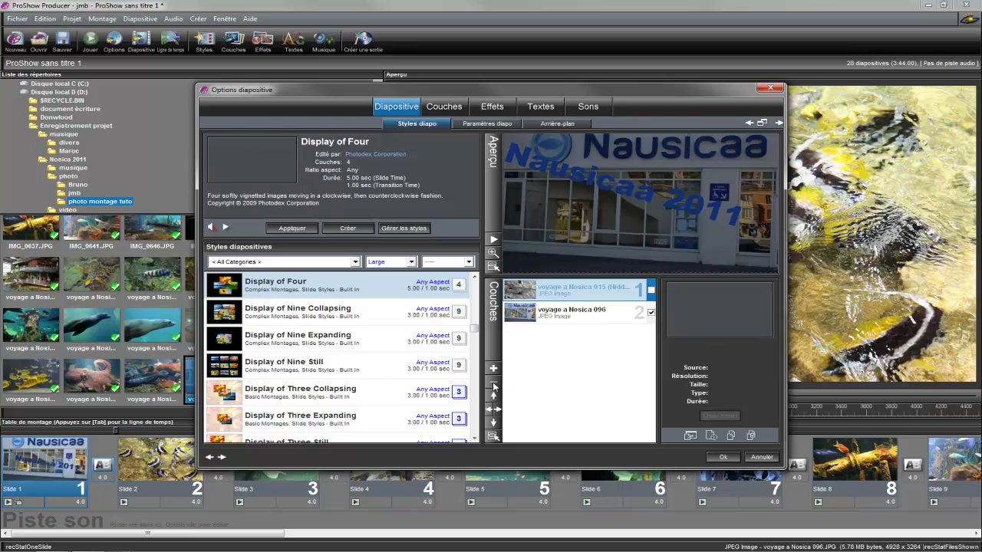
{"action": "left_click", "coordinate": [494, 387]}
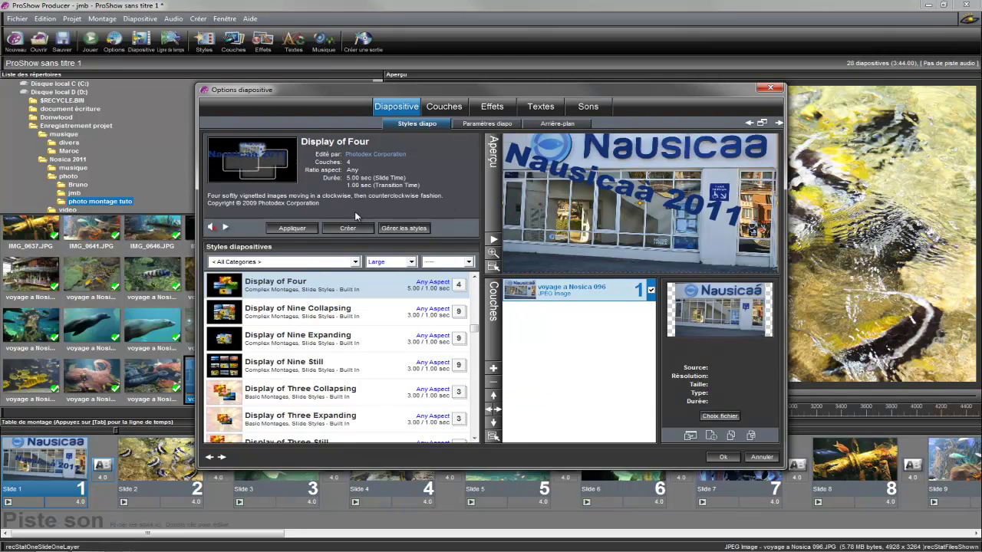
{"action": "left_click", "coordinate": [763, 457]}
{"action": "left_click", "coordinate": [412, 325]}
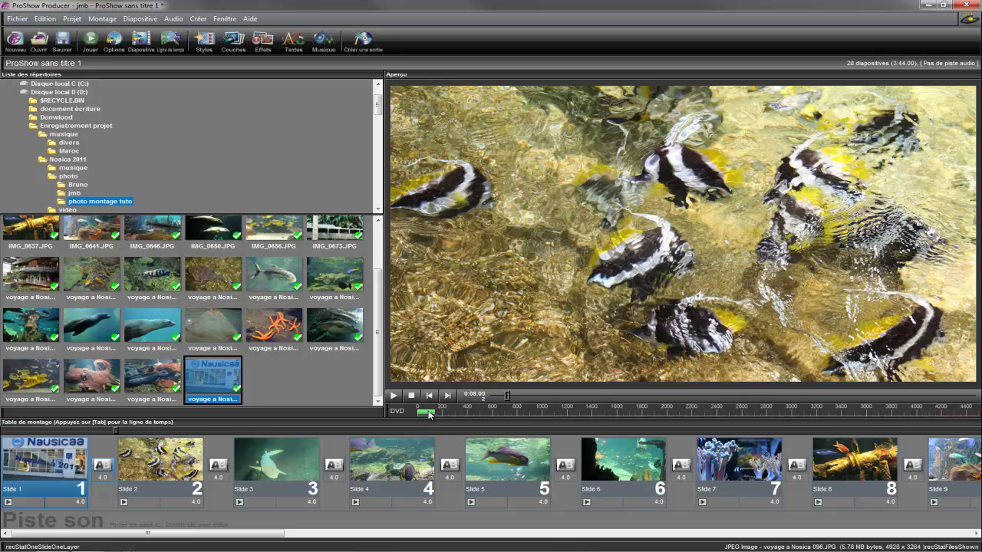
Play the slideshow in the preview to check the change from slide 1 to slide 2, and stop playback
{"action": "left_click", "coordinate": [394, 397]}
{"action": "left_click", "coordinate": [411, 397]}
{"action": "left_click", "coordinate": [393, 397]}
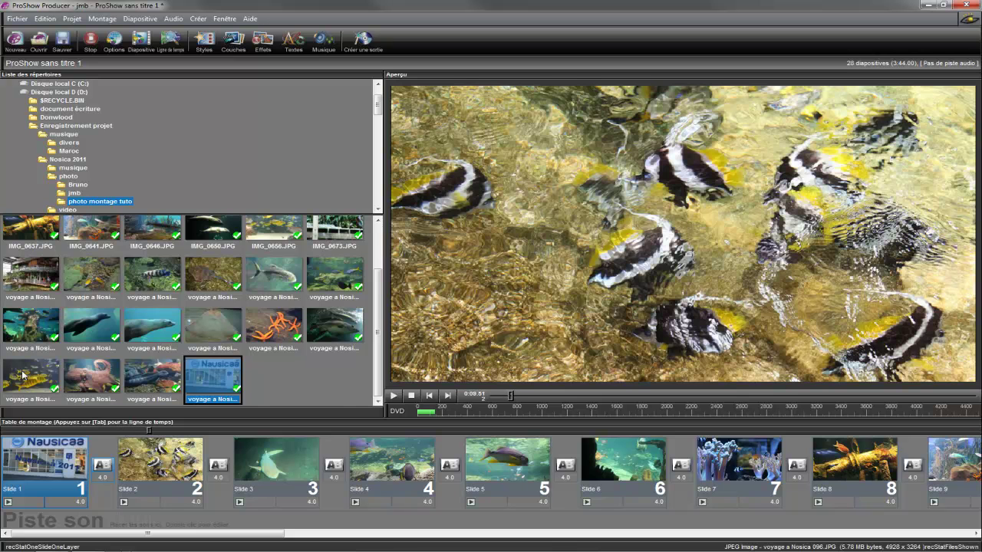
{"action": "left_click", "coordinate": [411, 395]}
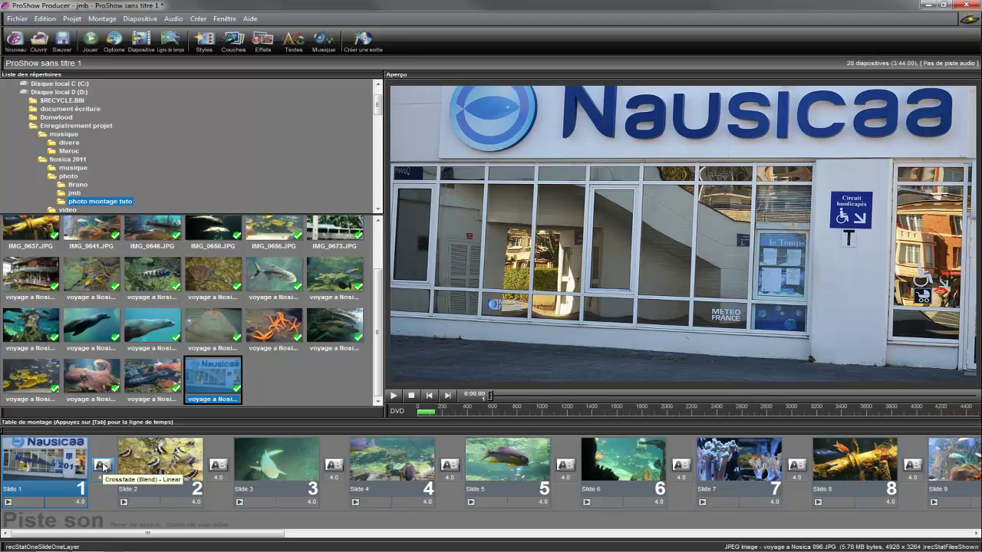
Browse transitions between slides 1 and 2, previewing several Dbl. Wipe variants and Page Drop - Angled Left, and look through the Themed category
{"action": "left_click", "coordinate": [103, 465]}
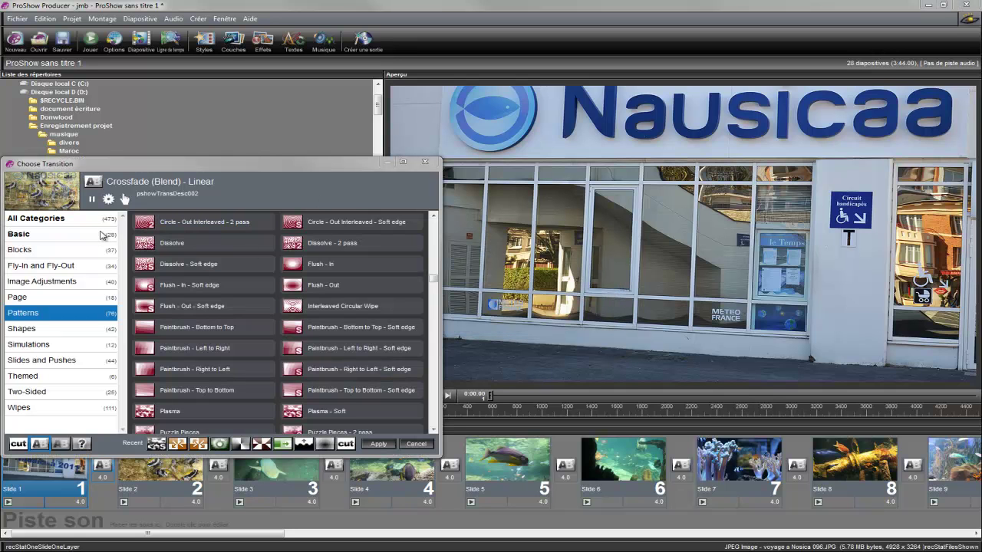
{"action": "left_click", "coordinate": [36, 220]}
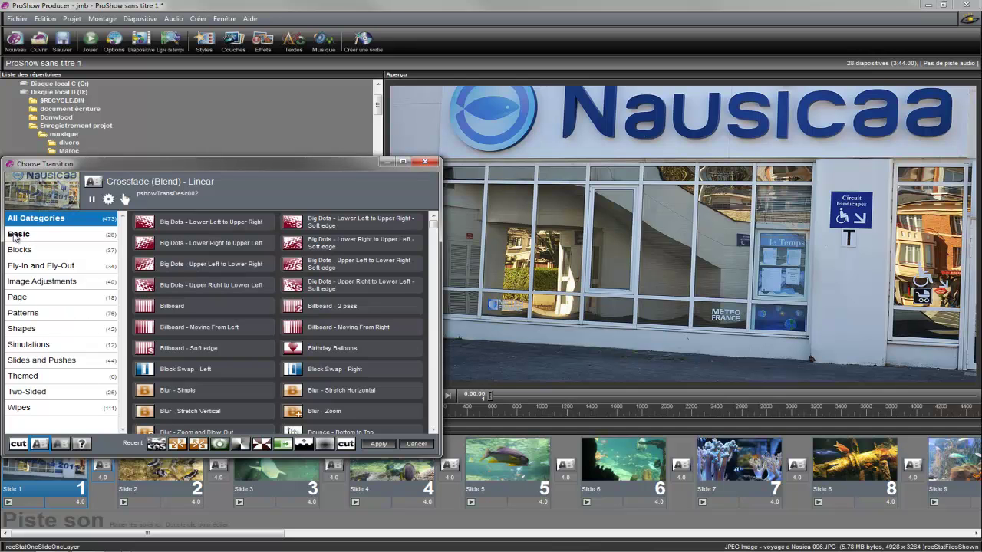
{"action": "left_click_drag", "start_coordinate": [433, 222], "coordinate": [431, 268]}
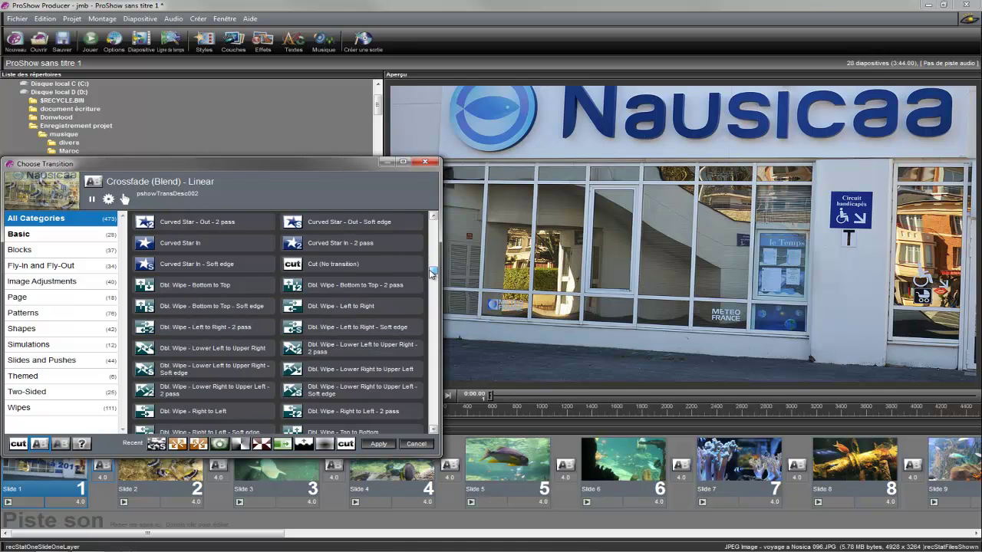
{"action": "left_click", "coordinate": [298, 287]}
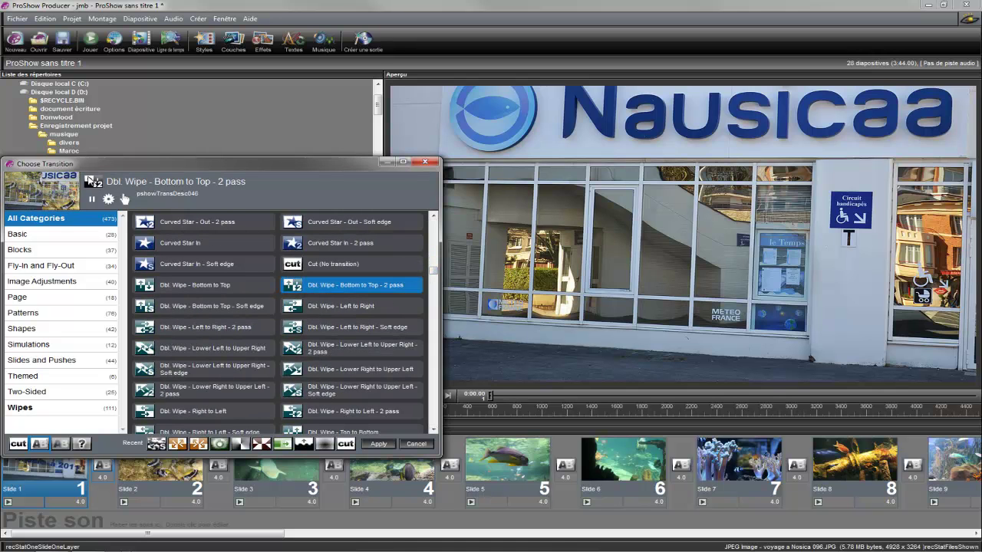
{"action": "left_click", "coordinate": [316, 349]}
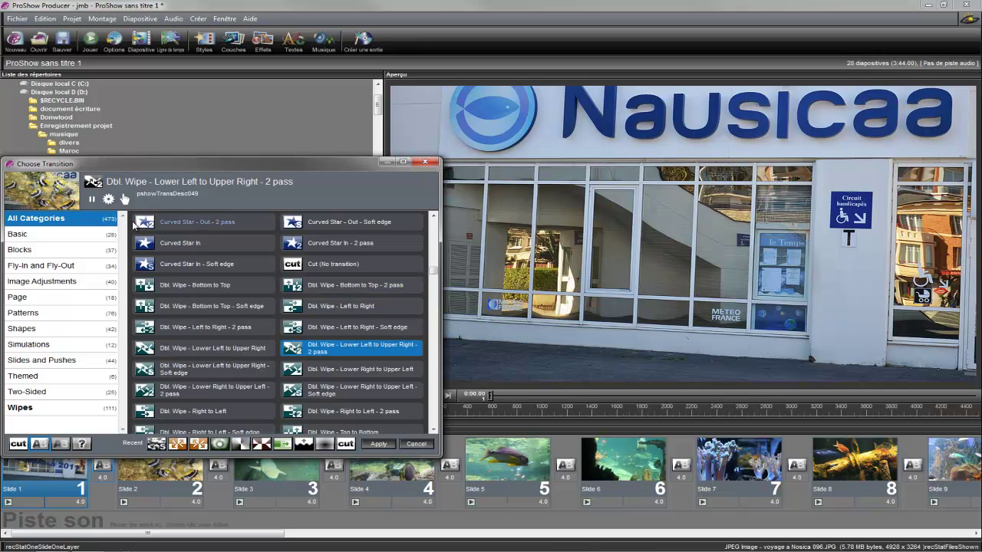
{"action": "left_click", "coordinate": [209, 349]}
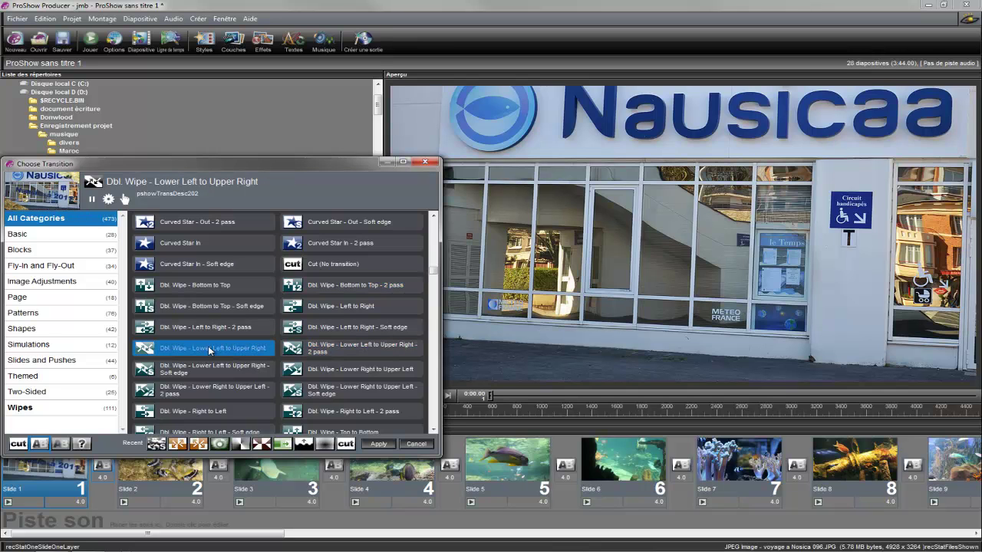
{"action": "left_click", "coordinate": [151, 372]}
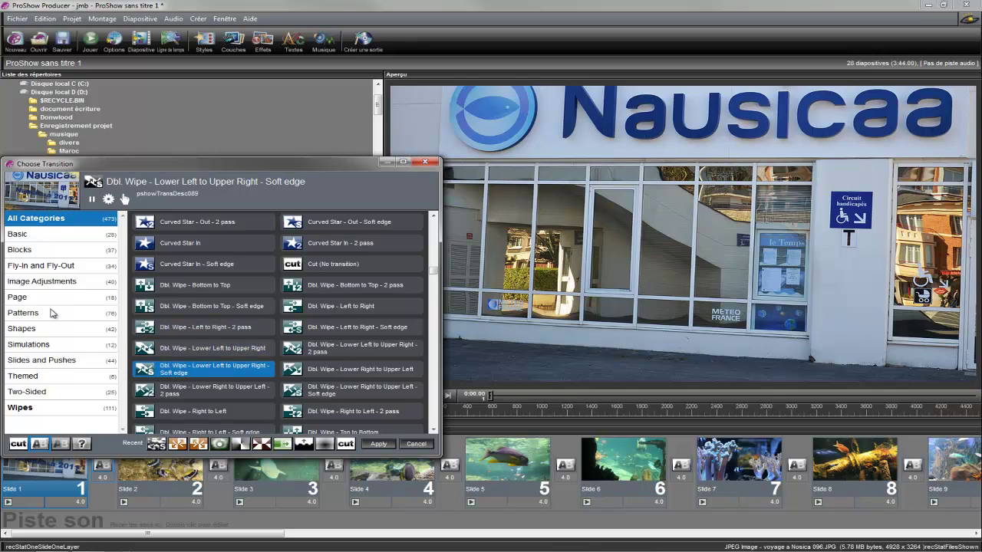
{"action": "left_click", "coordinate": [92, 297]}
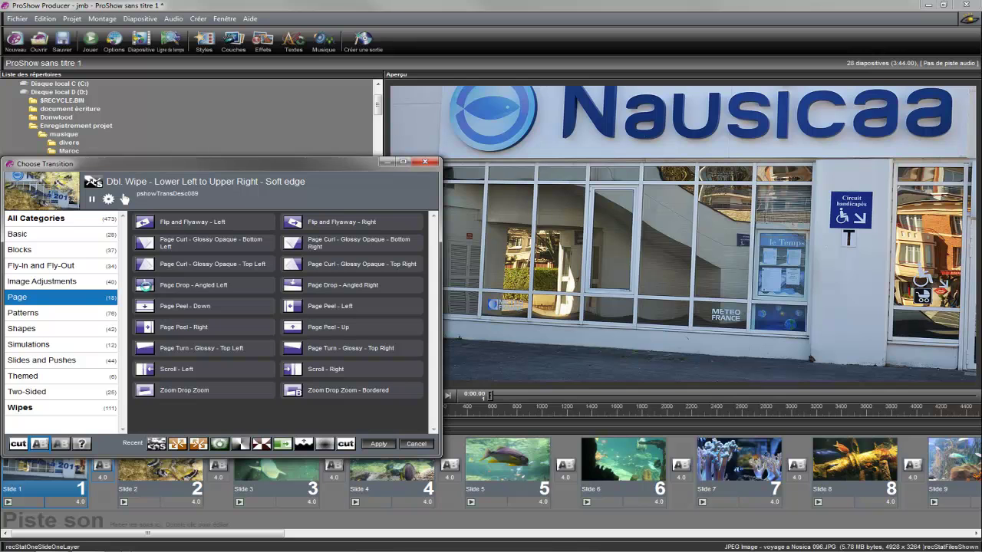
{"action": "left_click", "coordinate": [147, 288]}
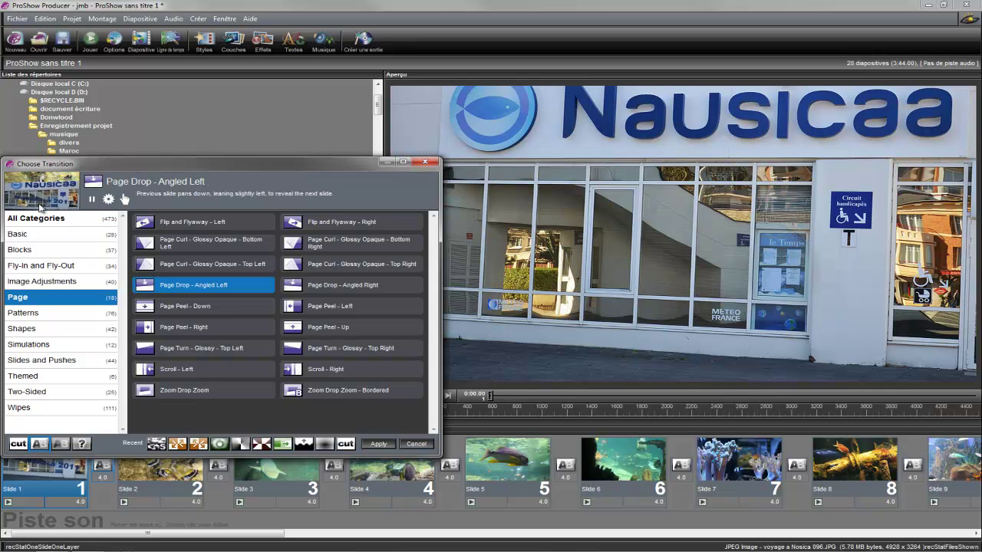
{"action": "left_click", "coordinate": [49, 374]}
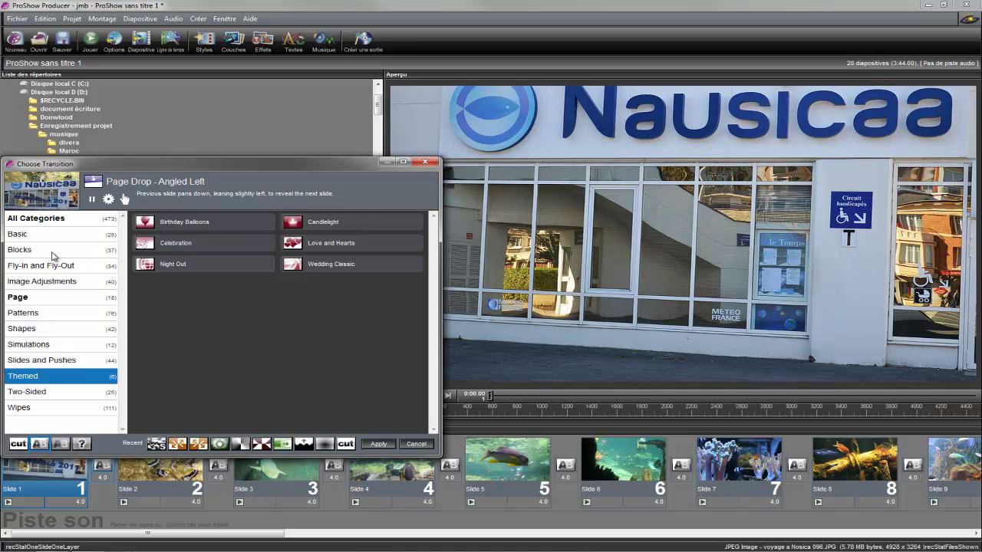
Apply the Billboard transition from the Patterns category between slides 1 and 2, and check it by playing the preview
{"action": "left_click", "coordinate": [58, 312]}
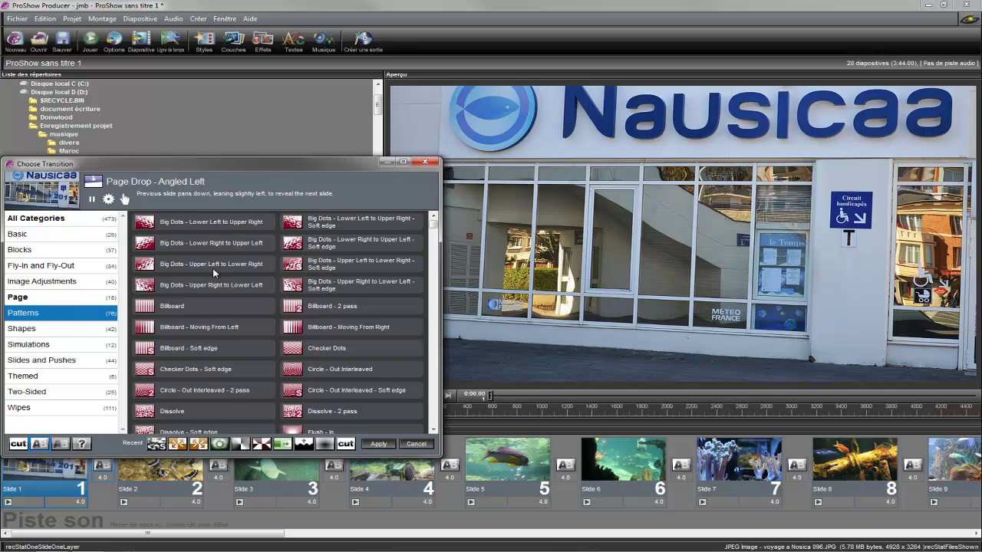
{"action": "left_click", "coordinate": [146, 305]}
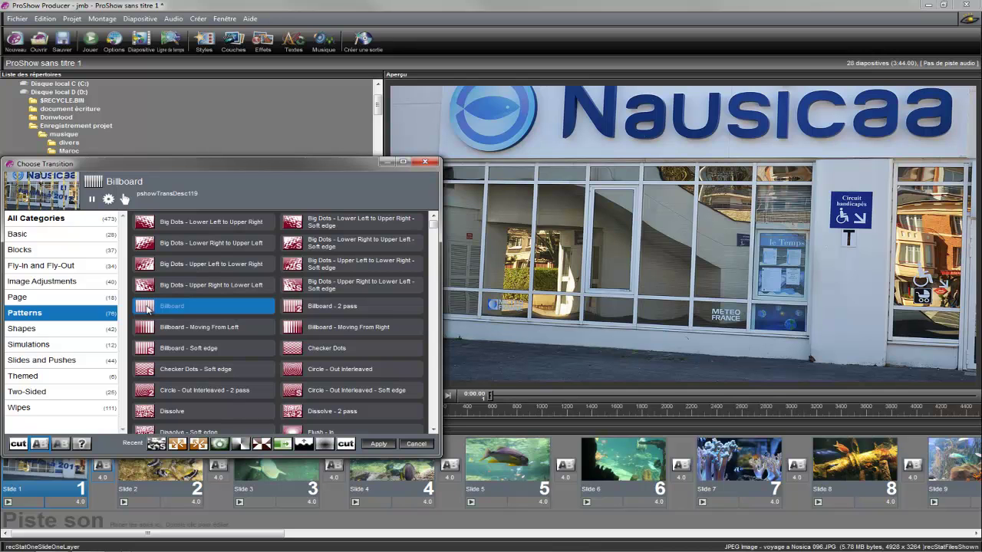
{"action": "double_click", "coordinate": [147, 307]}
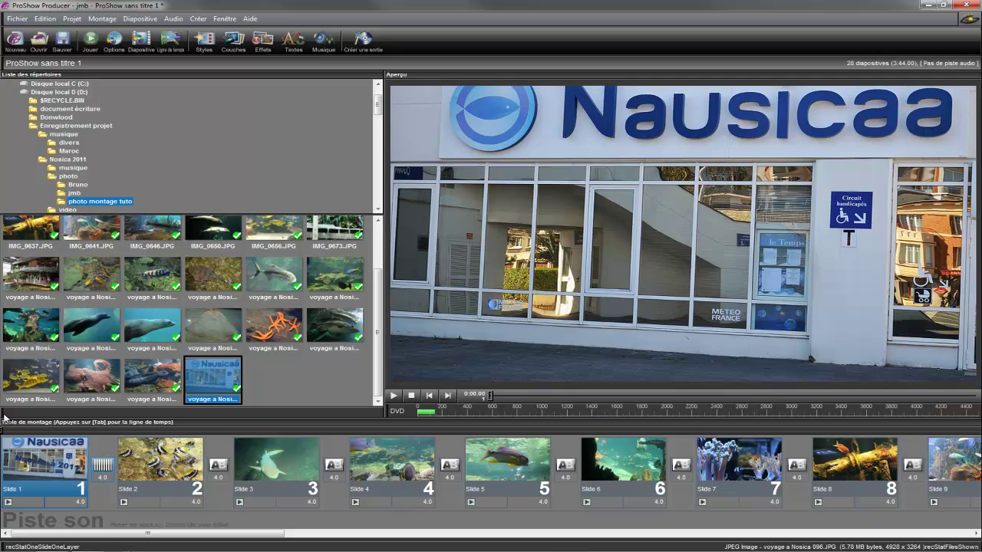
{"action": "left_click", "coordinate": [393, 395]}
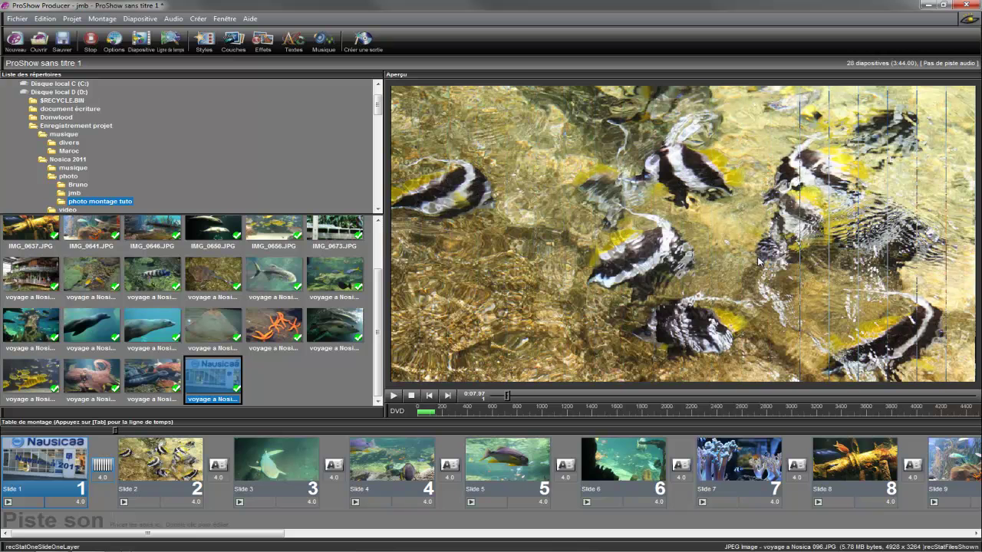
{"action": "left_click", "coordinate": [411, 395]}
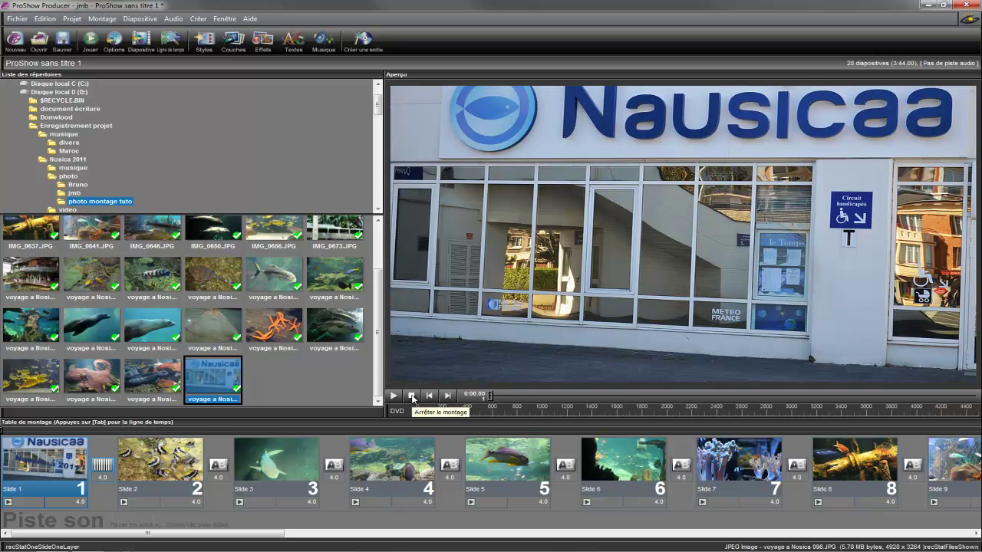
Examine the default slide, transition, movement and image values in the preferences, and close them without changes
{"action": "left_click", "coordinate": [149, 20]}
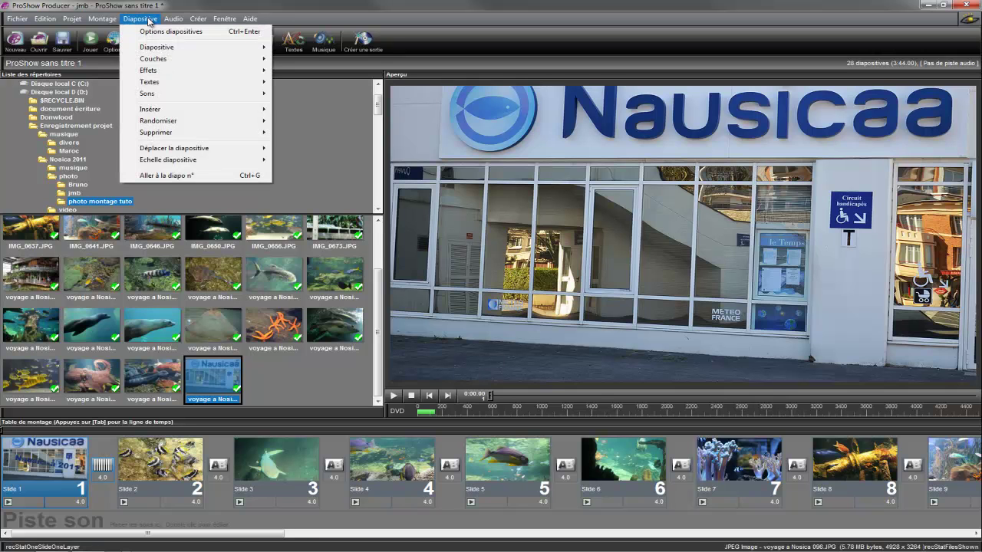
{"action": "mouse_move", "coordinate": [56, 18]}
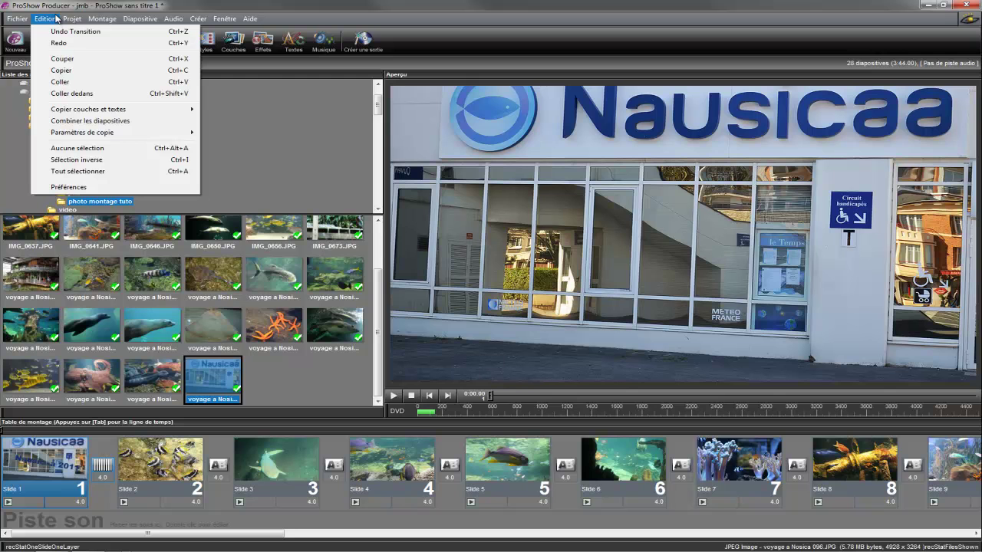
{"action": "left_click", "coordinate": [71, 187]}
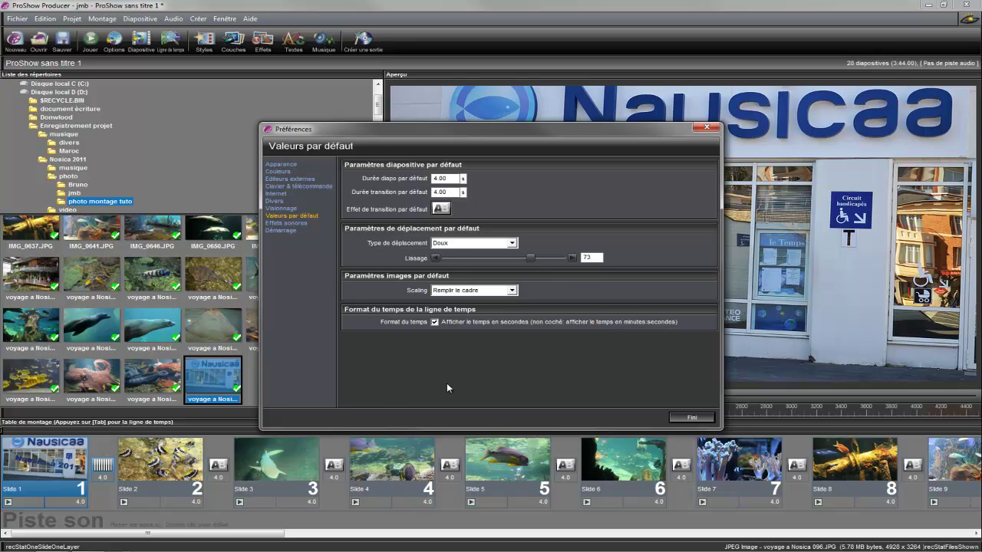
{"action": "left_click", "coordinate": [707, 127]}
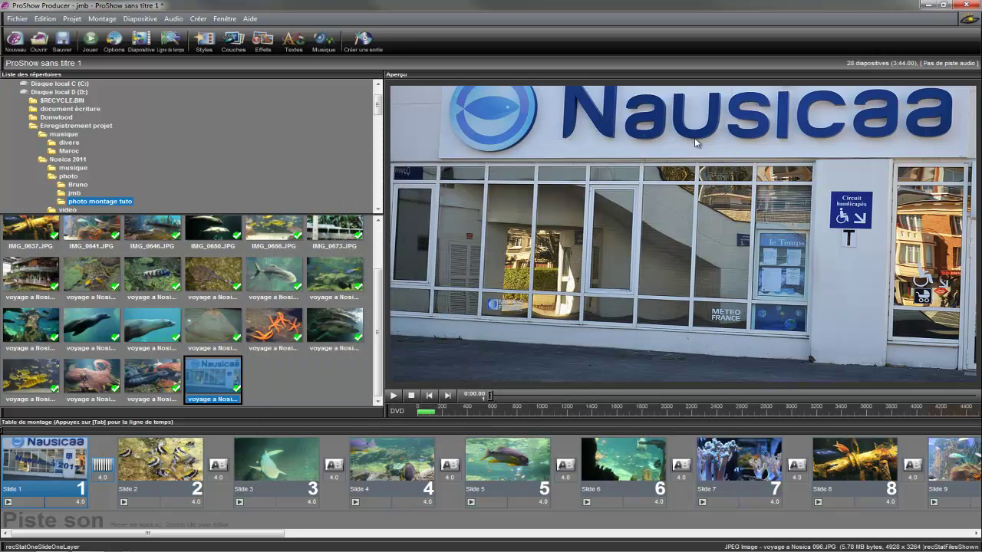
Set the duration of the transition between slides 1 and 2 to 3 seconds
{"action": "left_click", "coordinate": [104, 478]}
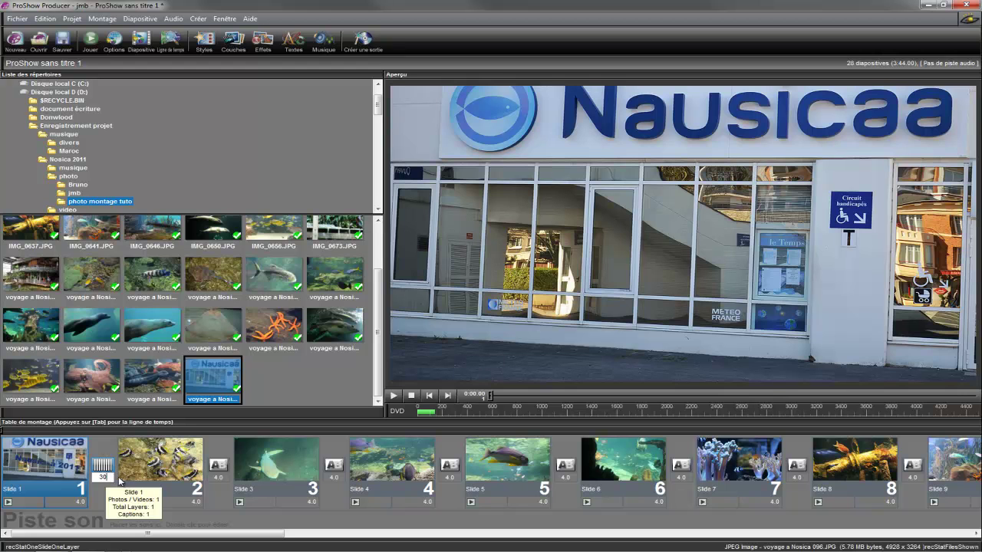
{"action": "left_click", "coordinate": [154, 377]}
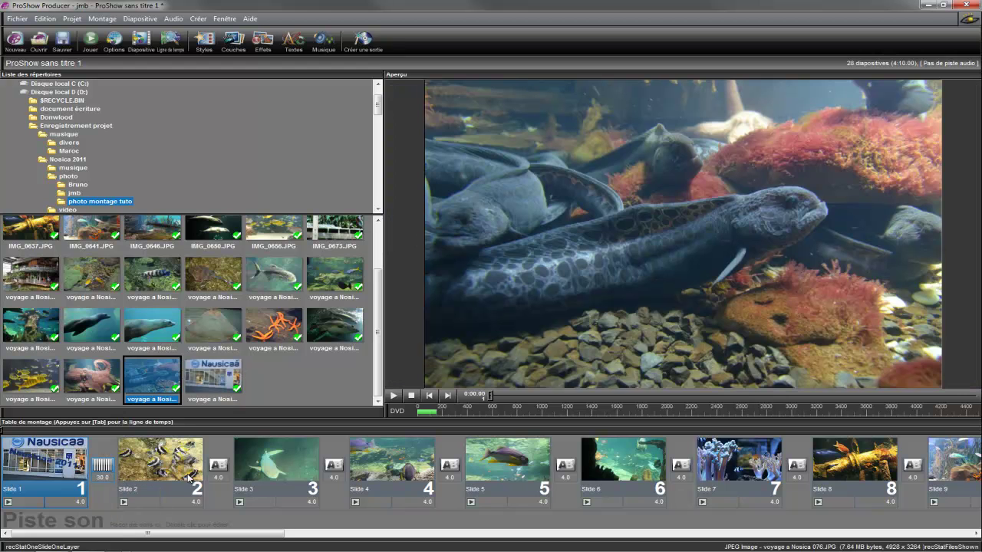
{"action": "left_click", "coordinate": [102, 477]}
{"action": "key", "text": "Return"}
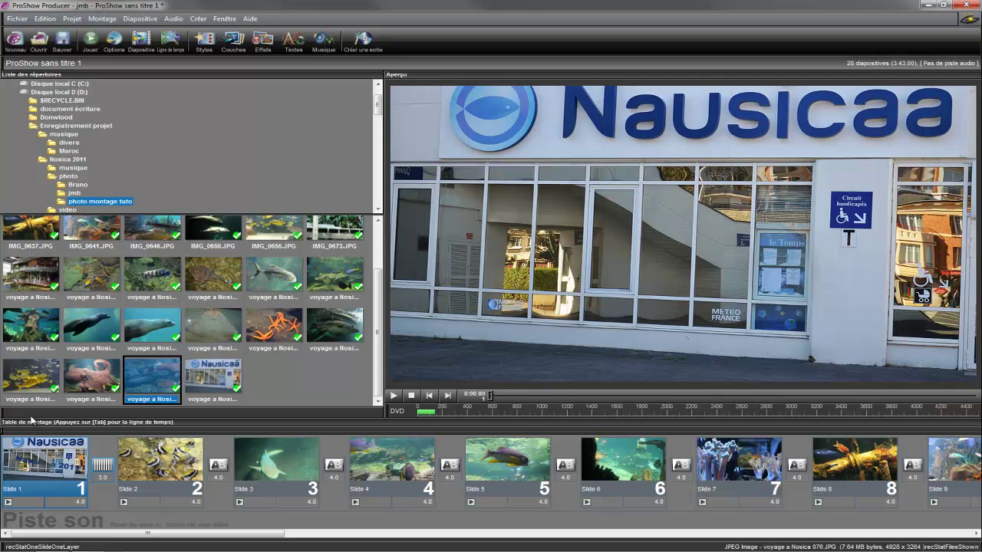
In the effect adjustments of slide 2, set the image's sharpness (Netteté) to 50% at both the start and end positions
{"action": "left_click", "coordinate": [162, 463]}
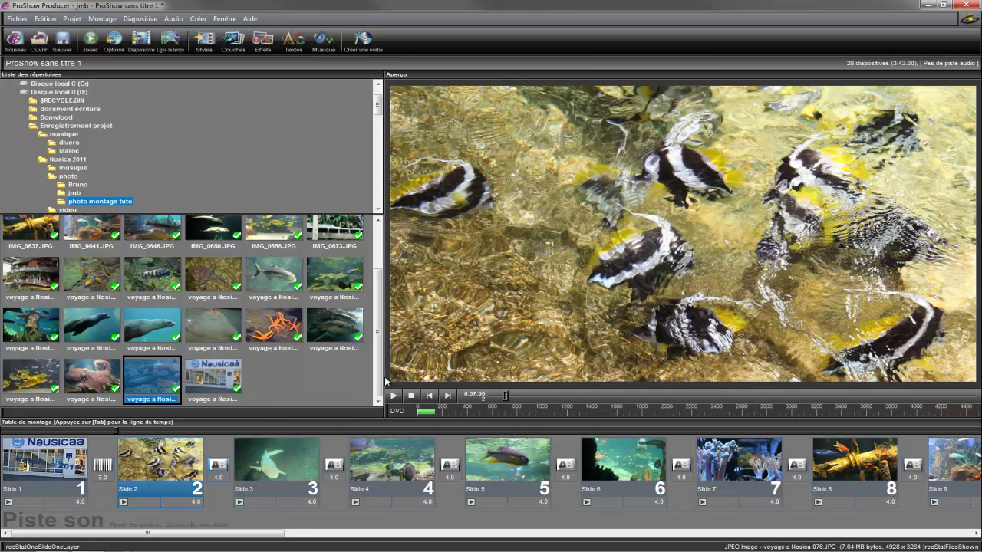
{"action": "double_click", "coordinate": [174, 458]}
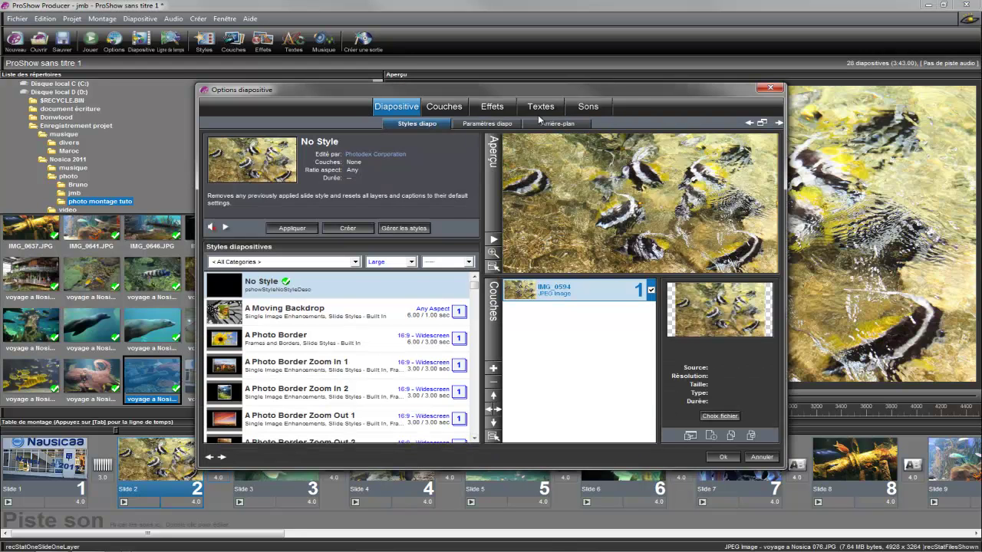
{"action": "left_click", "coordinate": [492, 108]}
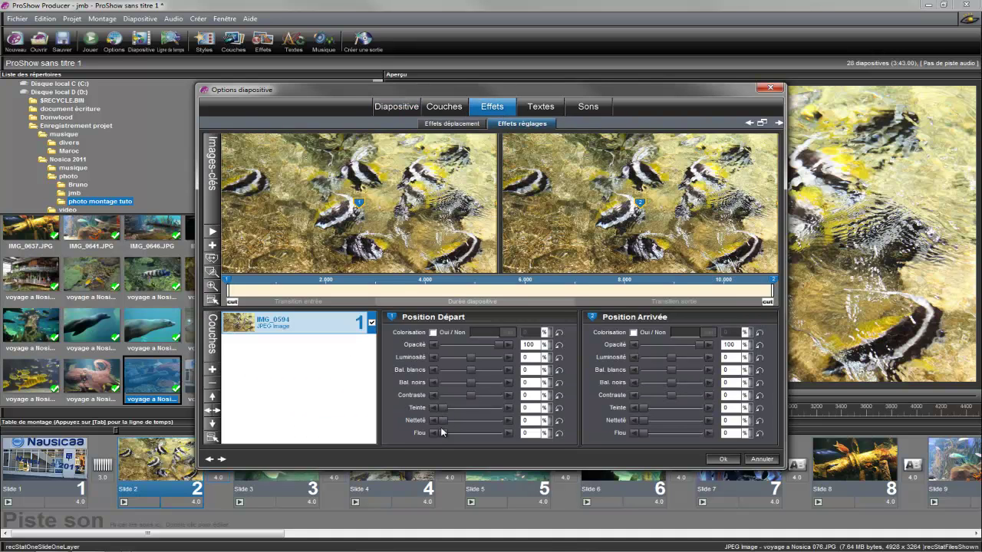
{"action": "left_click_drag", "start_coordinate": [440, 420], "coordinate": [469, 425]}
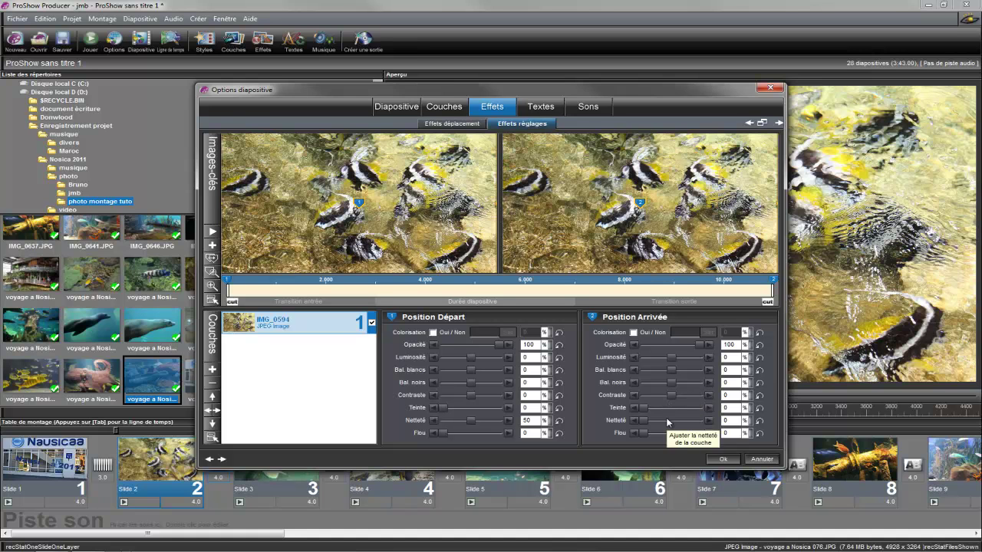
{"action": "double_click", "coordinate": [733, 420]}
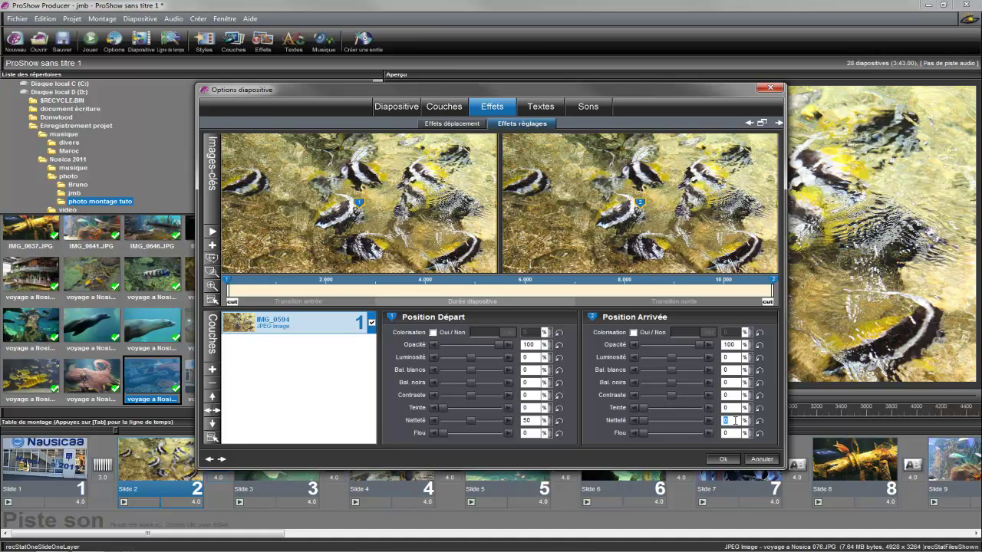
{"action": "type", "text": "50"}
Set the contrast of slide 2's image to 20% at both the start and end positions, and accept the slide options
{"action": "double_click", "coordinate": [729, 395]}
{"action": "double_click", "coordinate": [532, 395]}
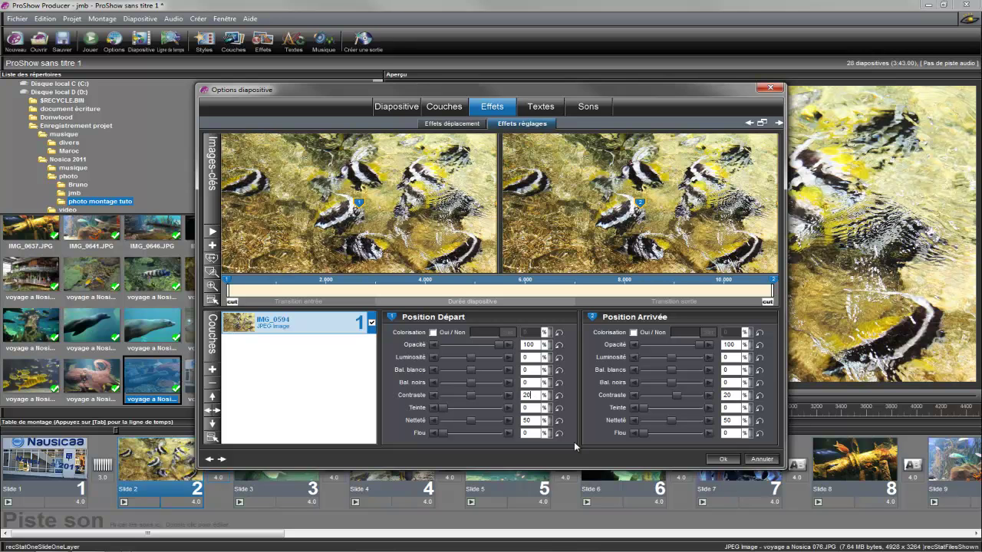
{"action": "left_click", "coordinate": [723, 460]}
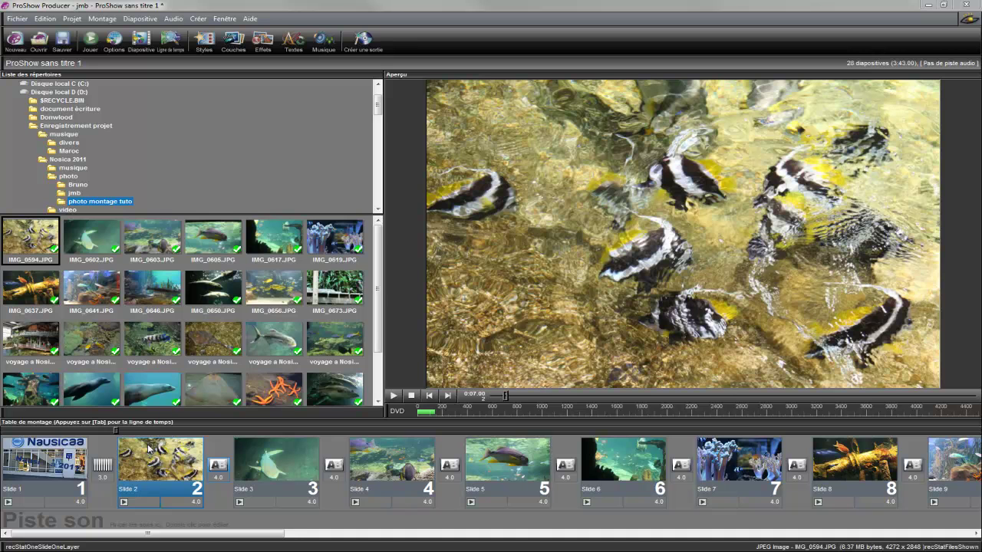
Select all slides of the slideshow and randomize their transitions
{"action": "left_click", "coordinate": [57, 470]}
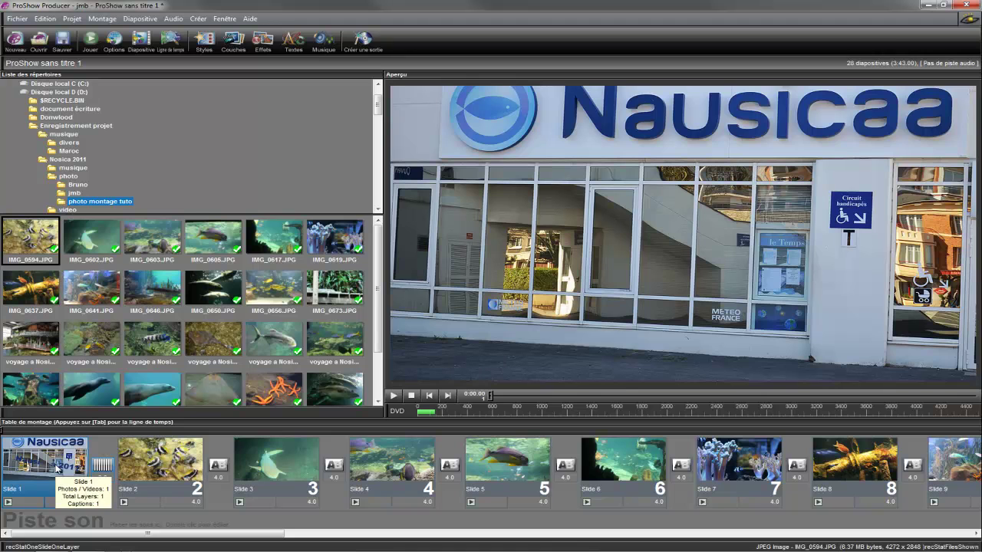
{"action": "key", "text": "ctrl+a"}
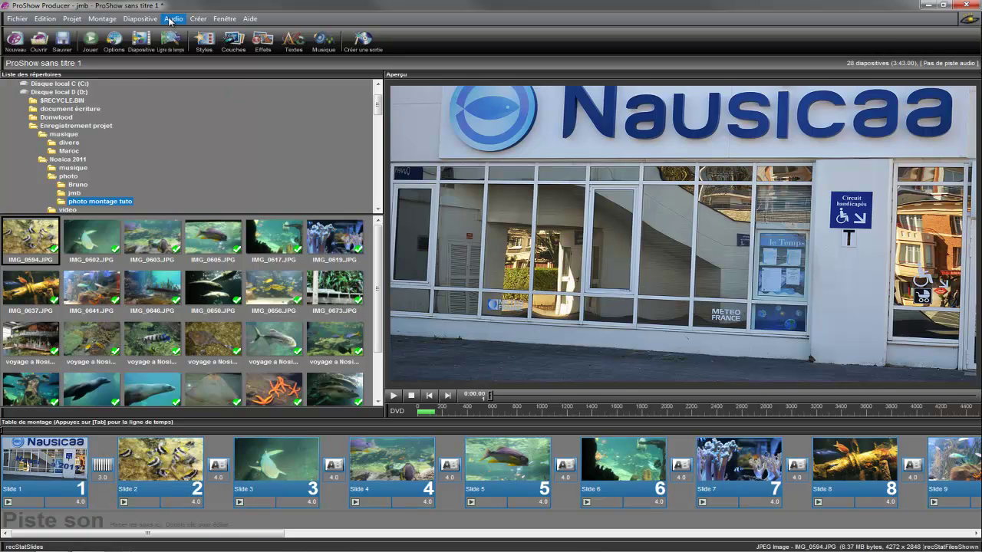
{"action": "left_click", "coordinate": [142, 18]}
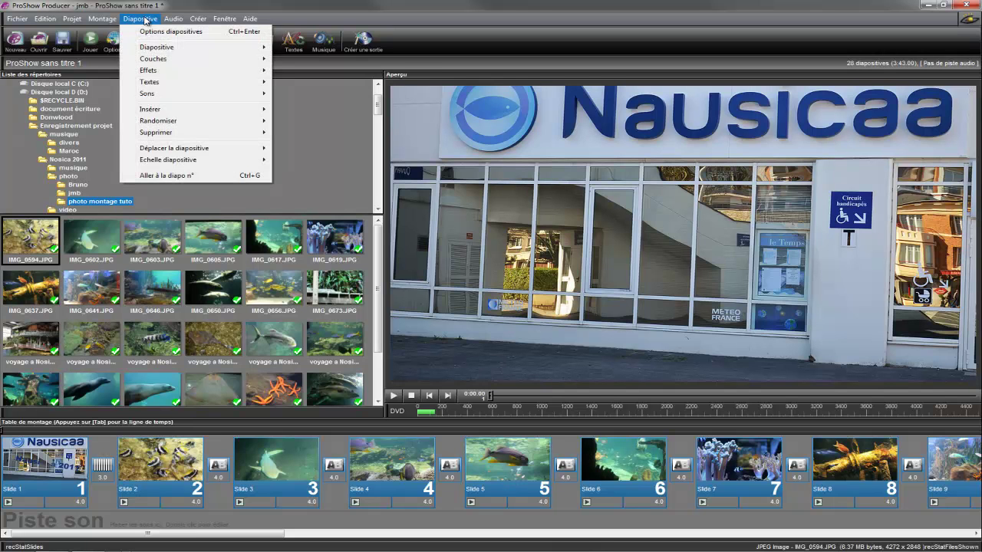
{"action": "mouse_move", "coordinate": [163, 48]}
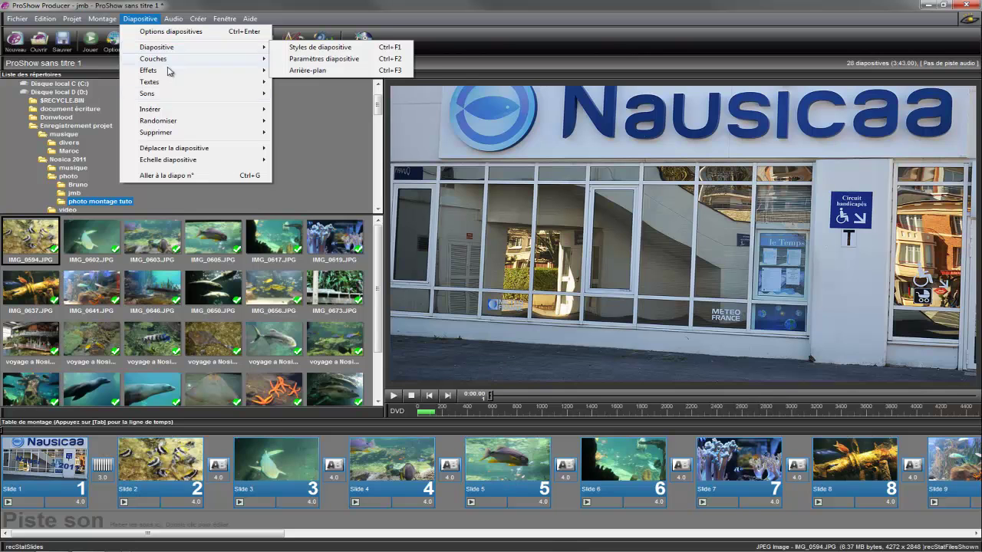
{"action": "mouse_move", "coordinate": [168, 125]}
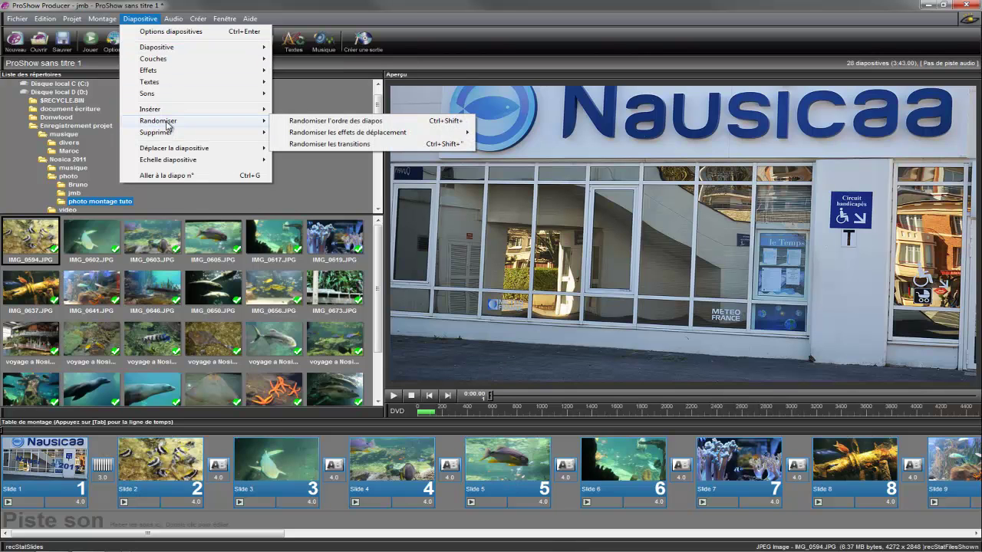
{"action": "left_click", "coordinate": [304, 144]}
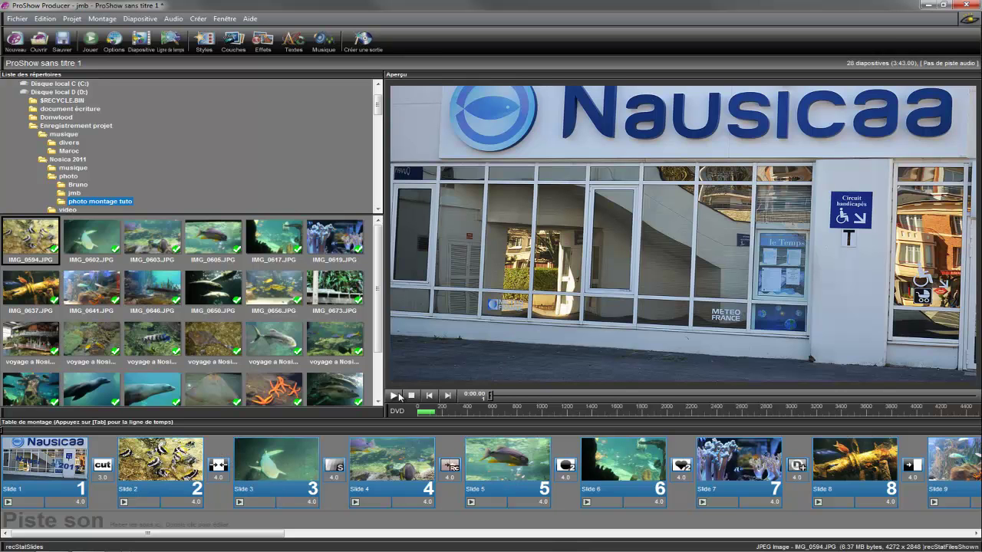
Play the slideshow preview from slide 1 to check the randomized transitions, and stop it
{"action": "left_click", "coordinate": [67, 457]}
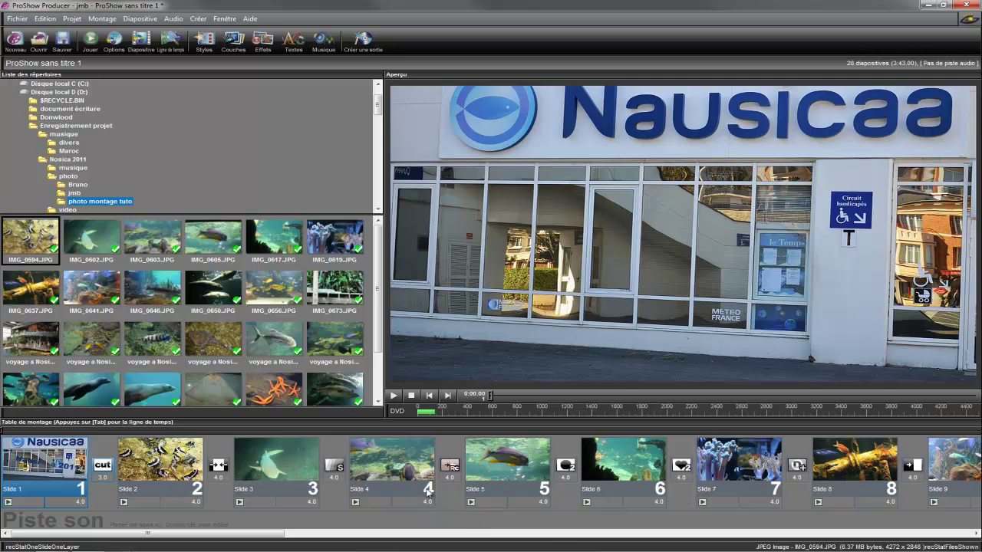
{"action": "left_click", "coordinate": [393, 395]}
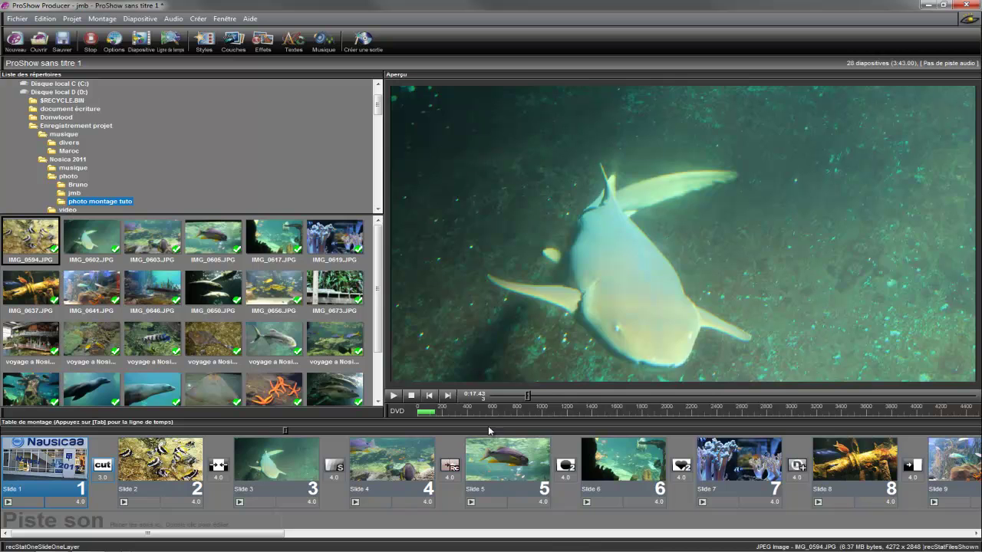
{"action": "left_click", "coordinate": [411, 396]}
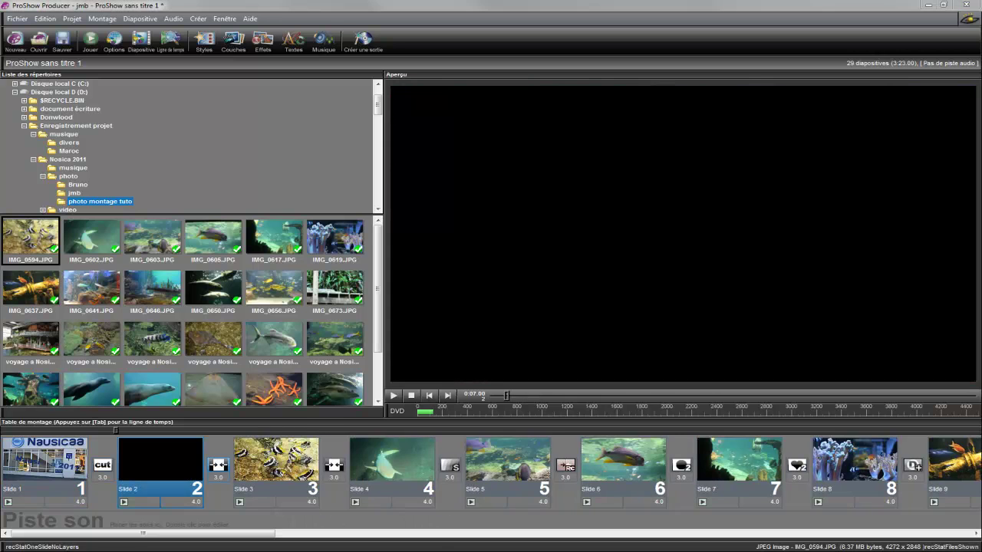
Delete the blank slide 2 from the slideshow
{"action": "right_click", "coordinate": [168, 462]}
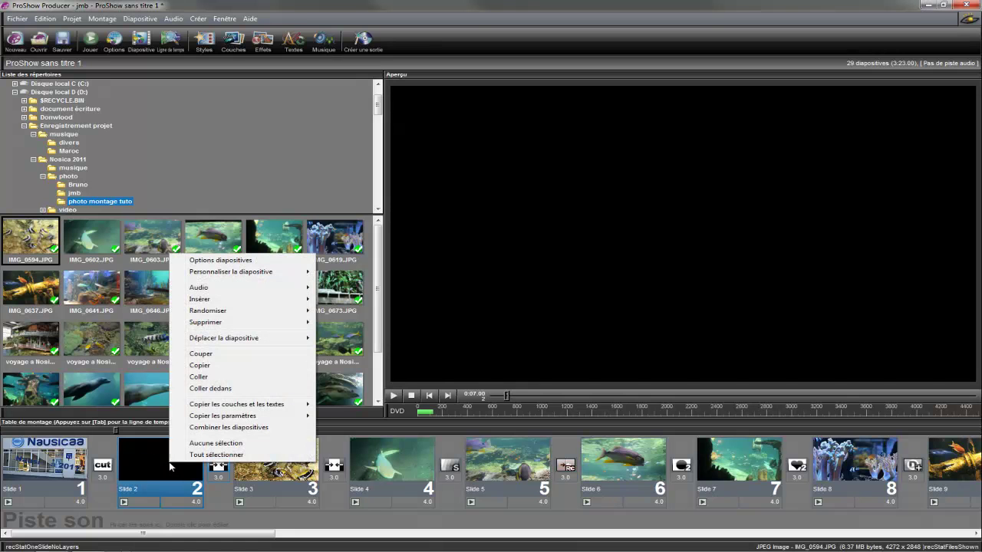
{"action": "mouse_move", "coordinate": [201, 322]}
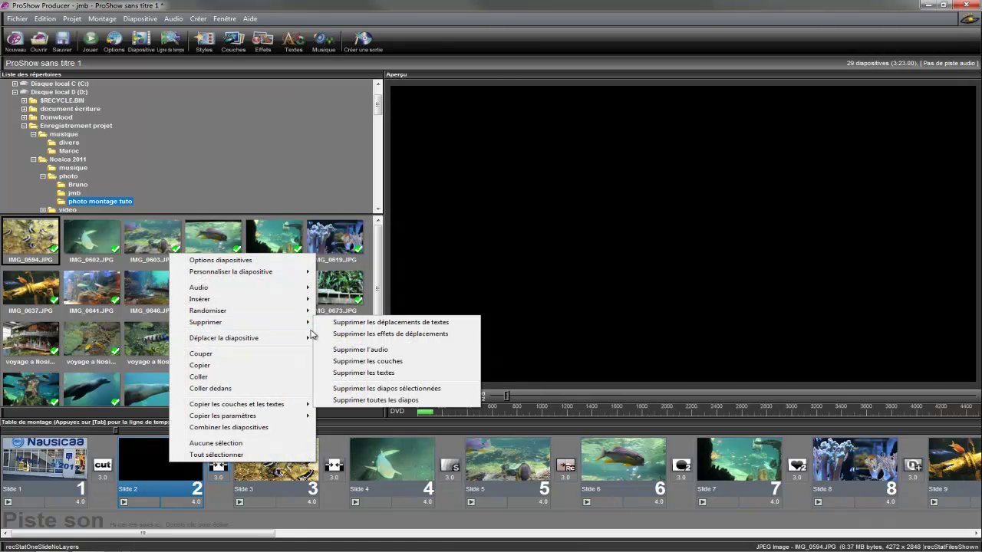
{"action": "left_click", "coordinate": [368, 389]}
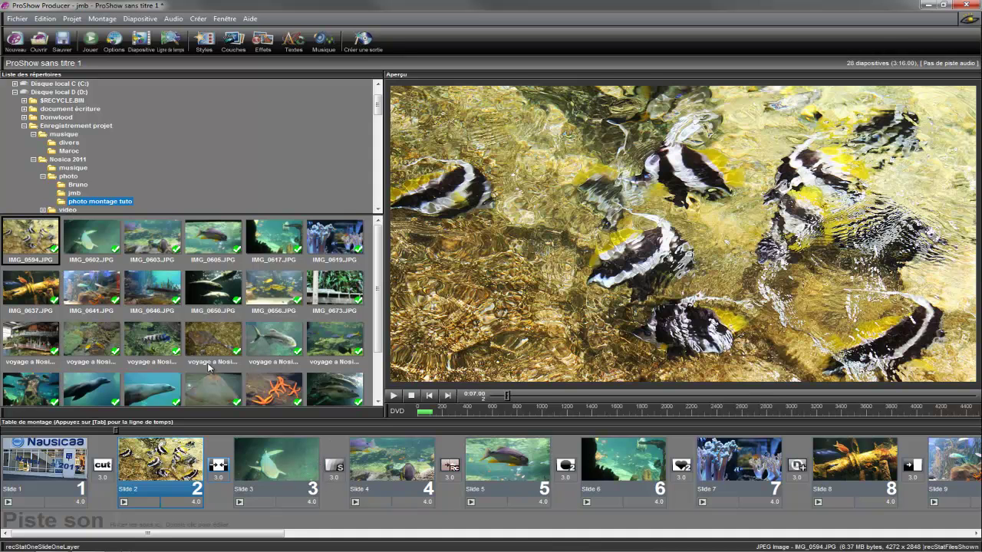
Insert the photo voyage a Nosica 007 into the slideshow right after slide 2
{"action": "scroll", "coordinate": [224, 362], "scroll_direction": "down", "scroll_amount": 1}
{"action": "scroll", "coordinate": [227, 362], "scroll_direction": "up", "scroll_amount": 1}
{"action": "left_click", "coordinate": [157, 339]}
{"action": "mouse_move", "coordinate": [158, 339]}
{"action": "left_mouse_down"}
{"action": "mouse_move", "coordinate": [190, 444]}
{"action": "mouse_move", "coordinate": [204, 451]}
{"action": "left_mouse_up"}
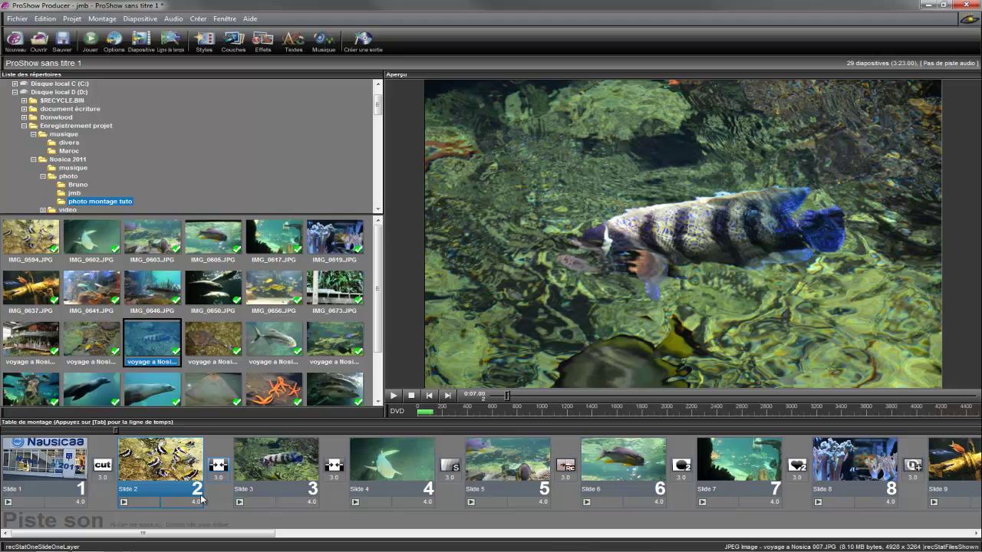
For all slides together, set the transition duration to 2 seconds and the slide duration to 3 seconds
{"action": "left_click", "coordinate": [218, 478]}
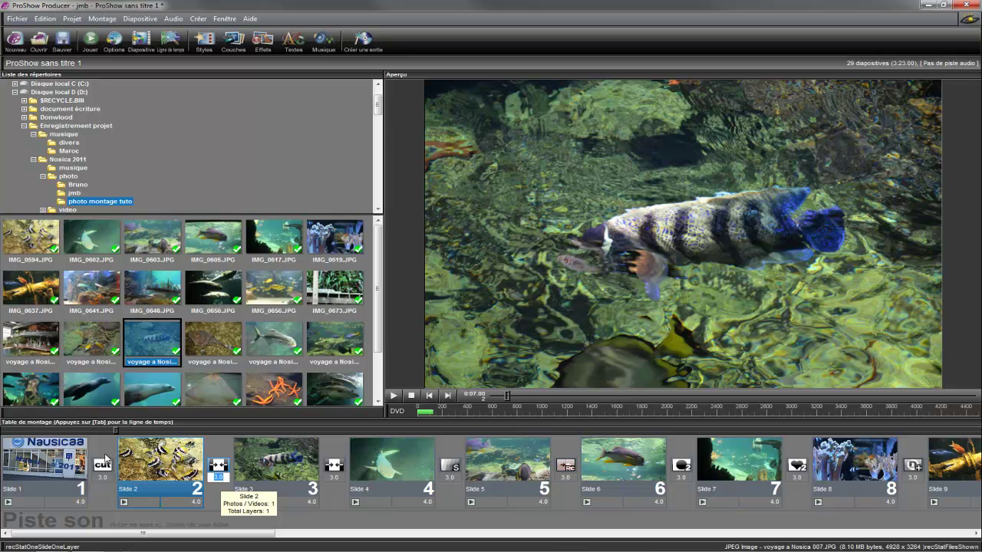
{"action": "left_click", "coordinate": [44, 443]}
{"action": "key", "text": "ctrl+a"}
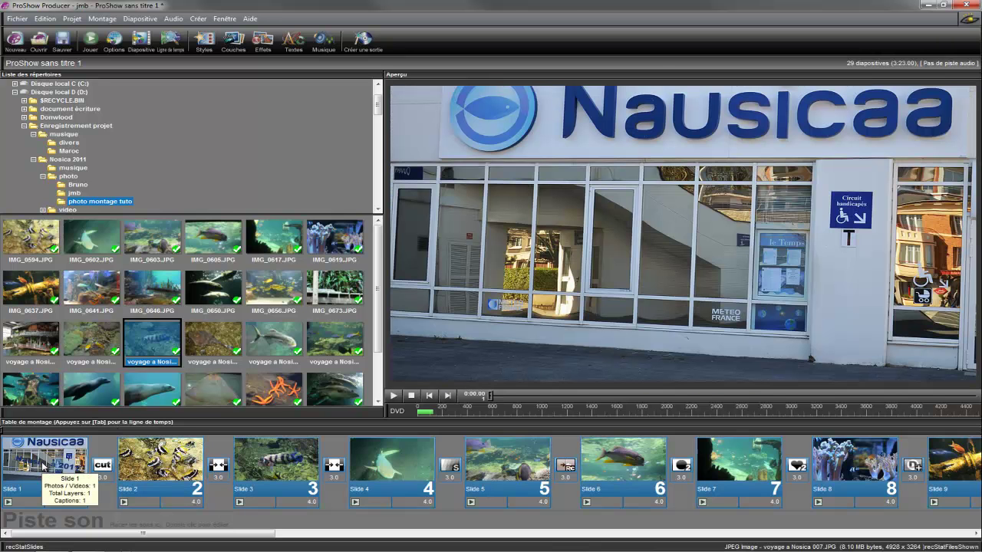
{"action": "left_click", "coordinate": [218, 477]}
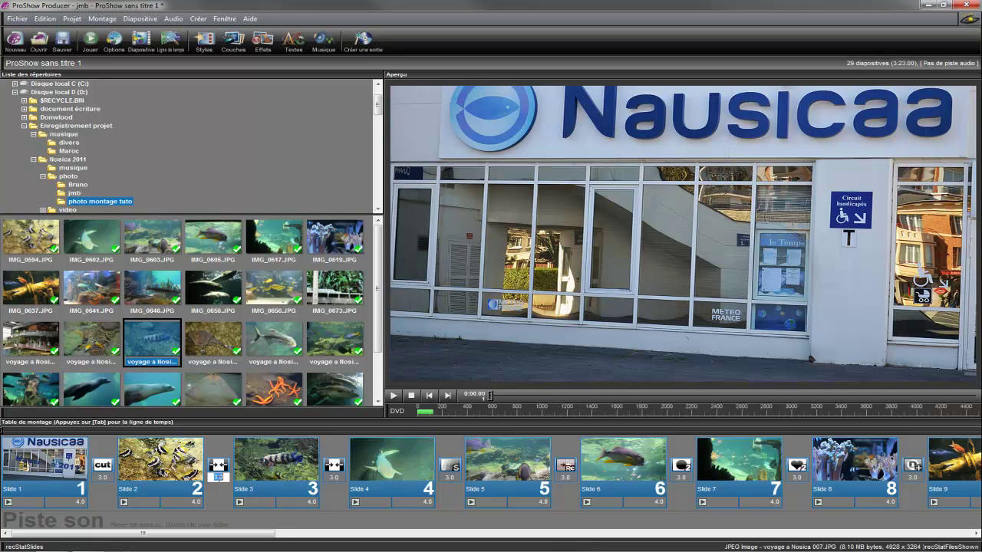
{"action": "type", "text": "2"}
{"action": "key", "text": "Return"}
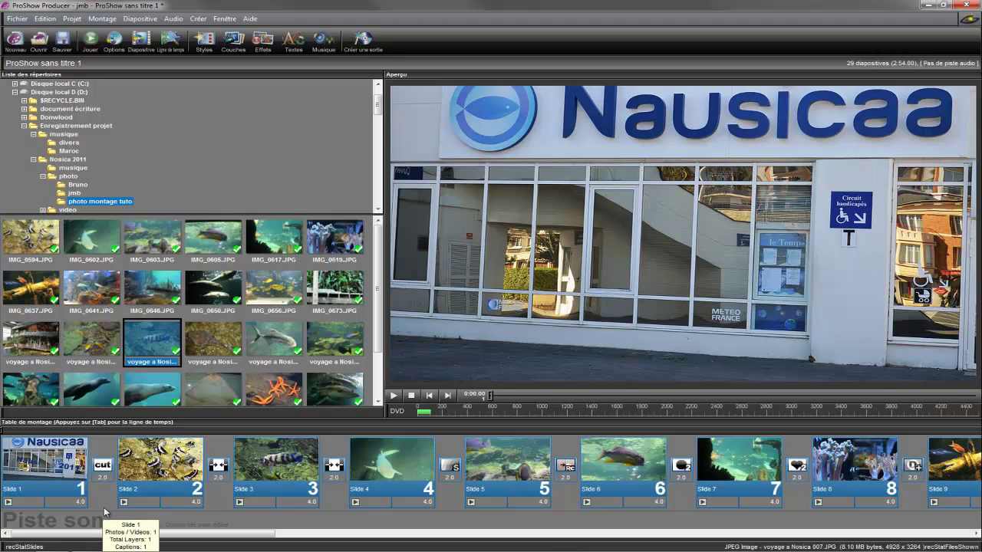
{"action": "left_click", "coordinate": [66, 502]}
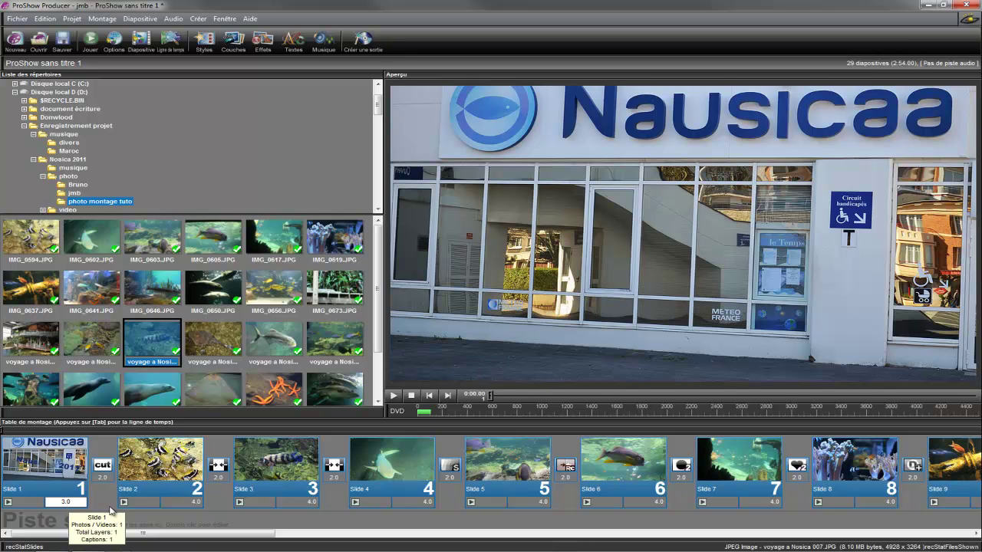
{"action": "key", "text": "Return"}
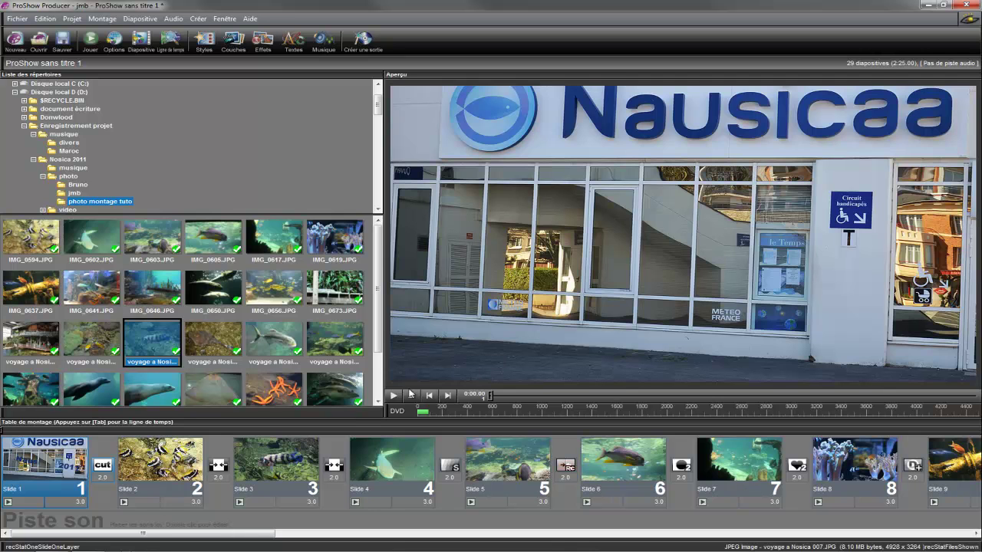
In the effect adjustments of slide 3, set the image's sharpness (Netteté) to 50% at both the start and end positions
{"action": "left_click", "coordinate": [268, 466]}
{"action": "double_click", "coordinate": [268, 469]}
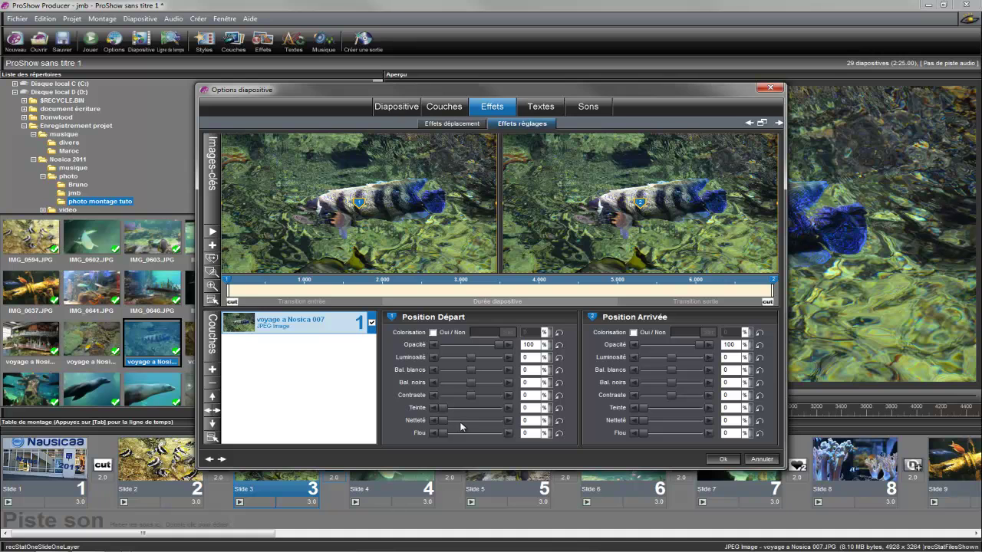
{"action": "left_click", "coordinate": [533, 421]}
{"action": "type", "text": "52"}
{"action": "key", "text": "BackSpace"}
{"action": "type", "text": "0"}
{"action": "left_click", "coordinate": [728, 421]}
Set the contrast of slide 3's image to 20% at both the start and end positions, and accept the slide options
{"action": "left_click", "coordinate": [725, 395]}
{"action": "left_click", "coordinate": [533, 395]}
{"action": "type", "text": "20"}
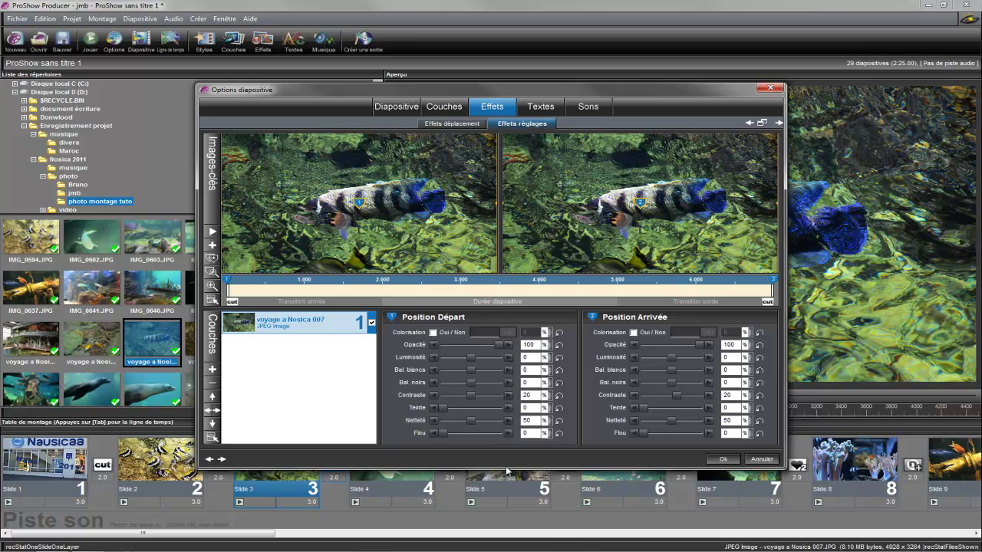
{"action": "left_click", "coordinate": [721, 461]}
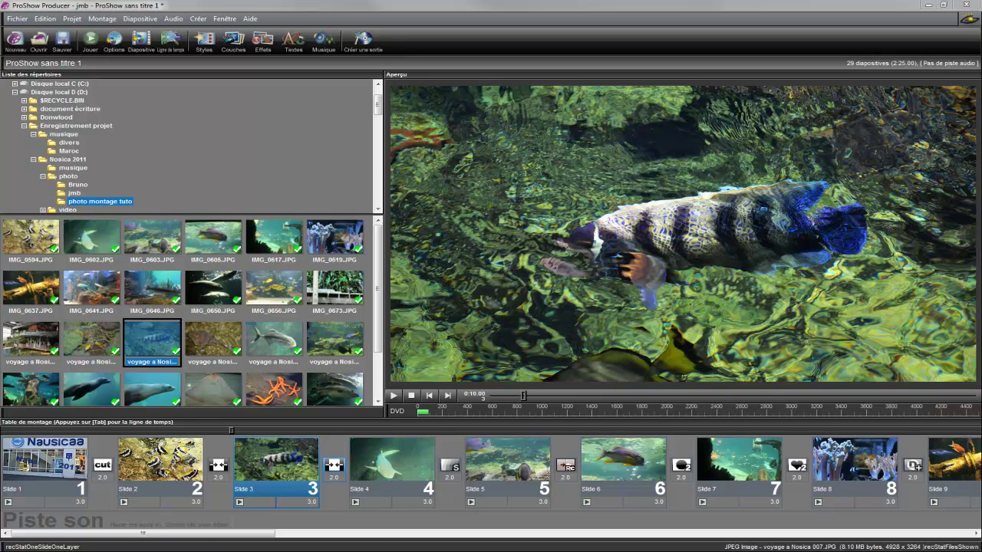
Add 04-enya-caribbean_blue.mp3 from the Nosica 2011 musique folder to the beginning of the soundtrack
{"action": "left_click", "coordinate": [73, 167]}
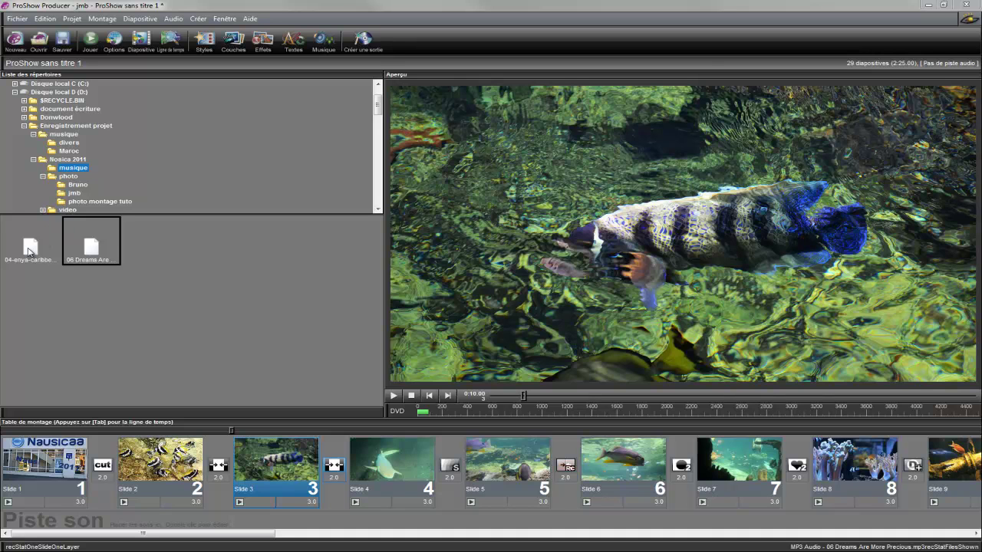
{"action": "left_click", "coordinate": [28, 250]}
{"action": "left_click_drag", "start_coordinate": [28, 249], "coordinate": [10, 523]}
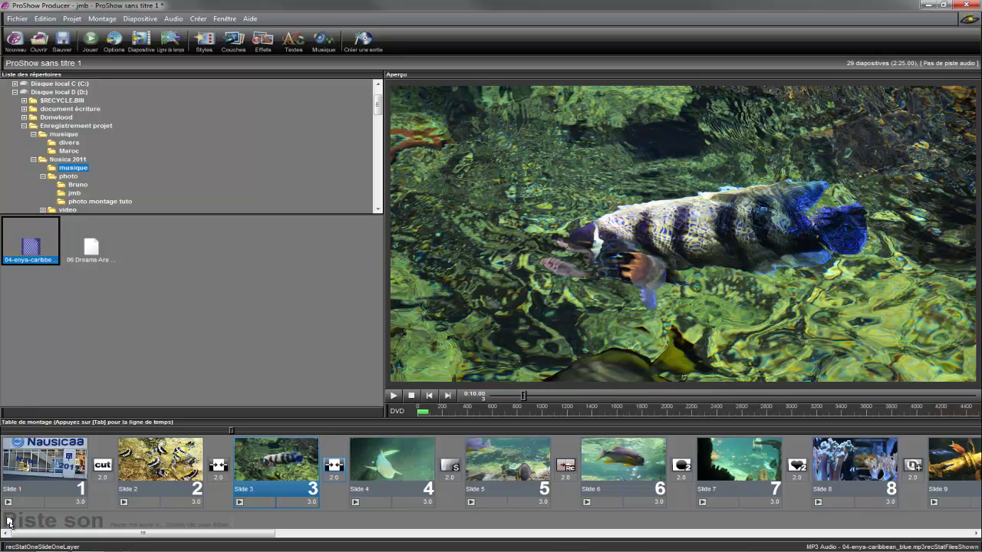
{"action": "left_click_drag", "start_coordinate": [9, 523], "coordinate": [10, 525]}
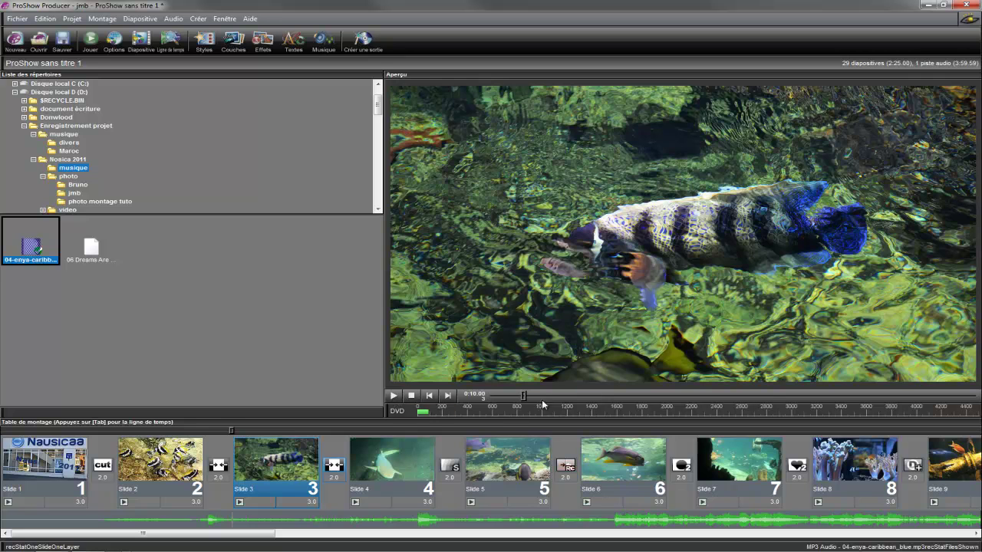
Play the slideshow with its music from the beginning, and stop the preview
{"action": "left_click_drag", "start_coordinate": [526, 399], "coordinate": [478, 401]}
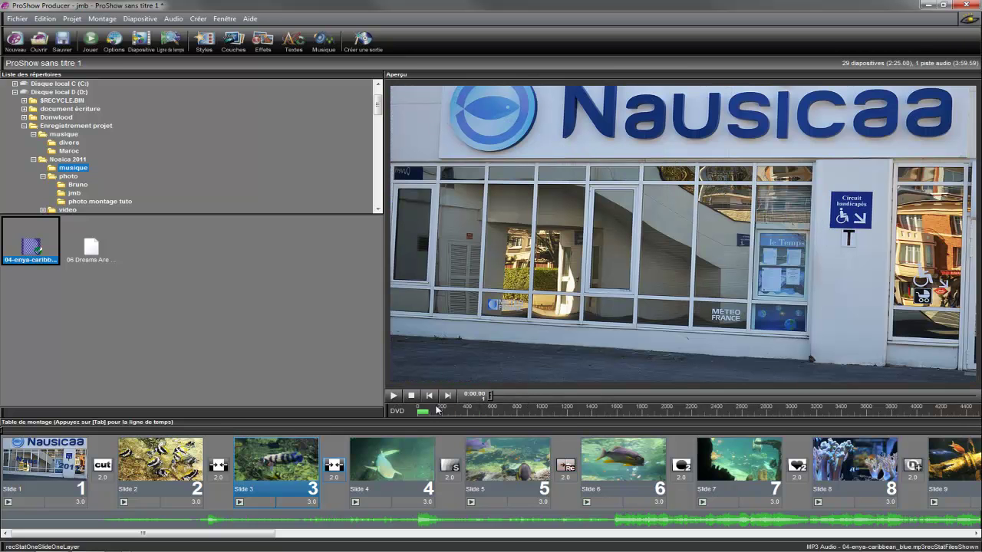
{"action": "left_click", "coordinate": [394, 396]}
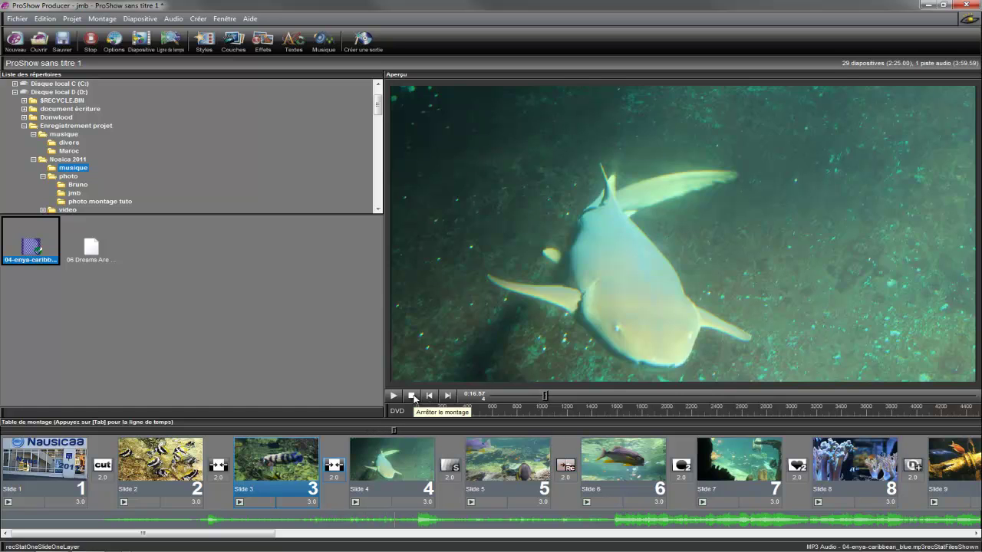
{"action": "left_click", "coordinate": [411, 396]}
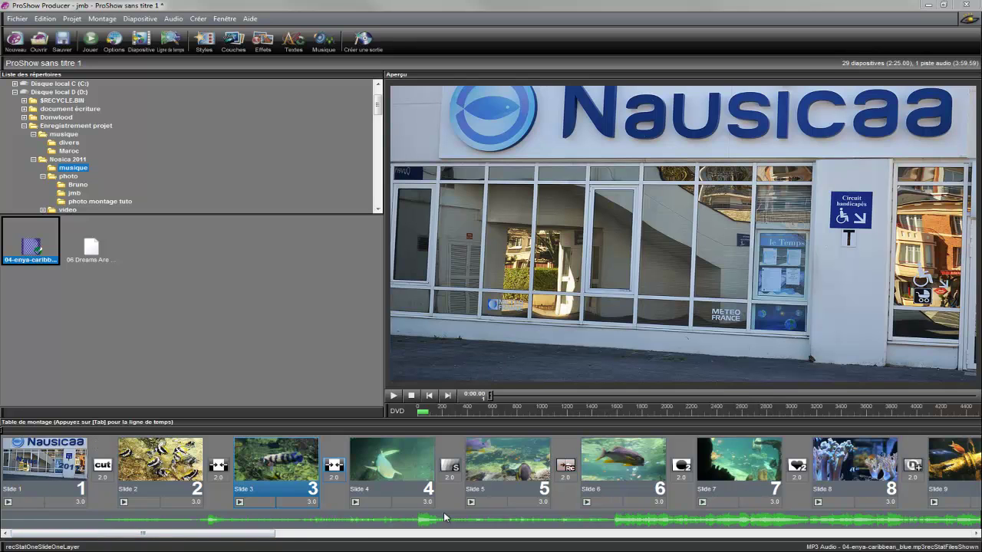
In the soundtrack's fades and timing (Fondus et minutages), apply a fade-in of about 7.1 seconds and accept
{"action": "right_click", "coordinate": [77, 523]}
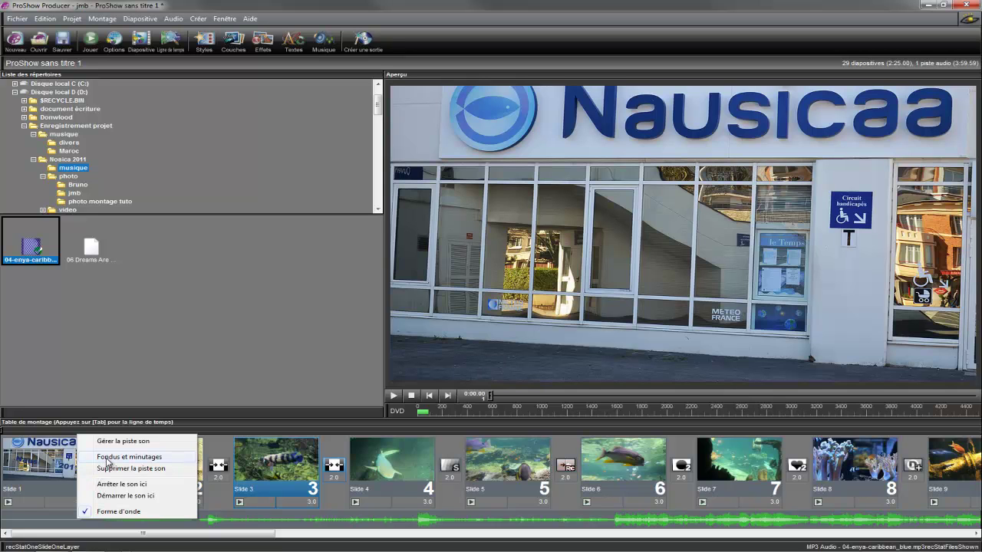
{"action": "left_click", "coordinate": [107, 458]}
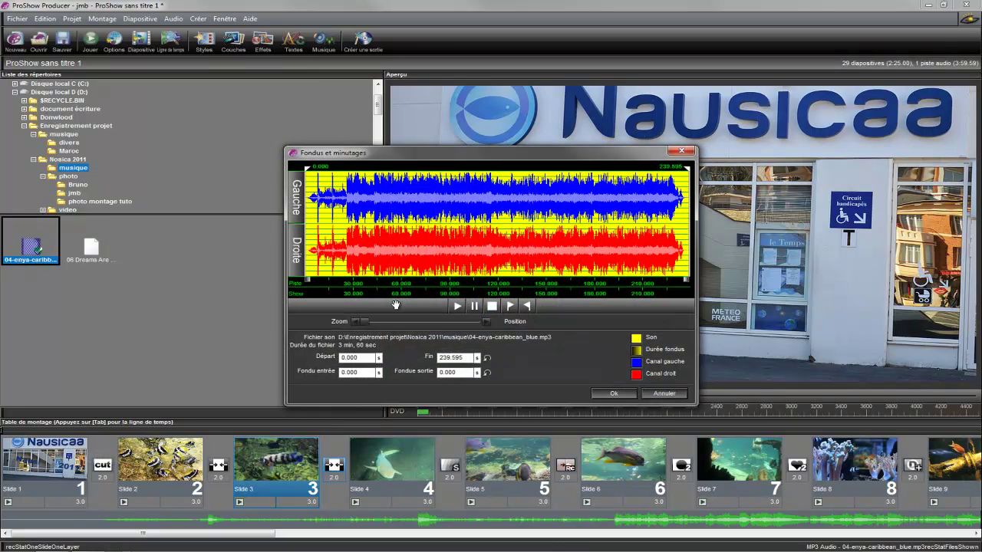
{"action": "left_click_drag", "start_coordinate": [367, 320], "coordinate": [465, 322]}
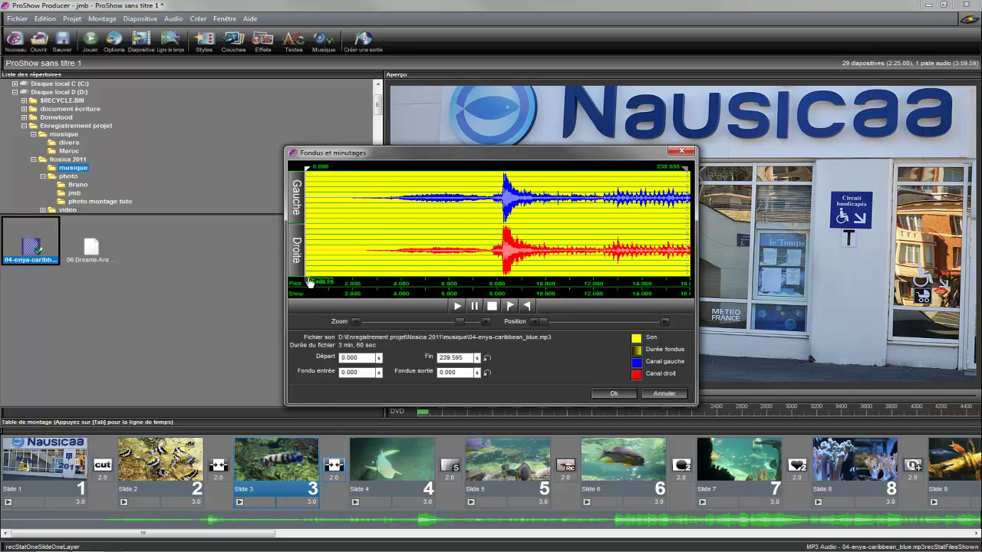
{"action": "left_click_drag", "start_coordinate": [309, 282], "coordinate": [481, 288]}
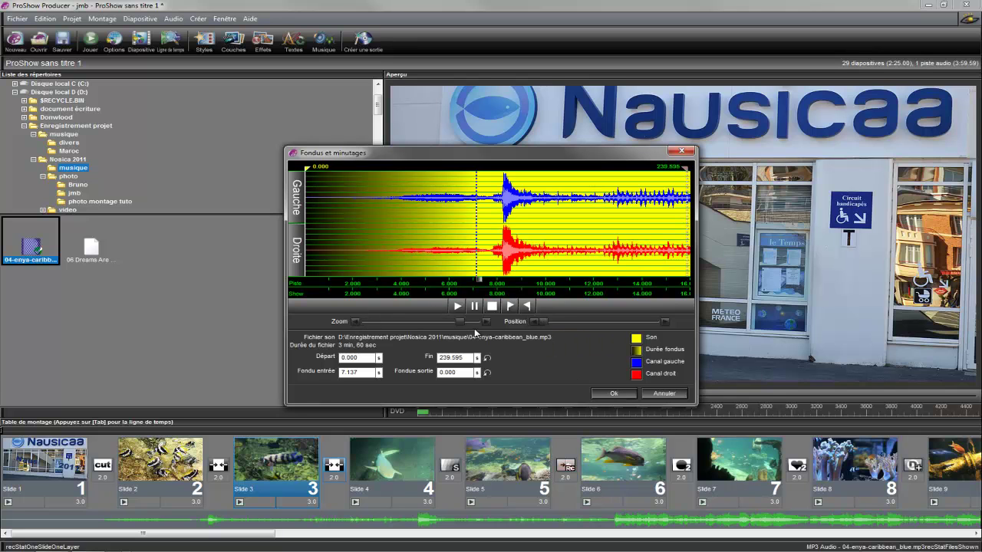
{"action": "left_click_drag", "start_coordinate": [461, 326], "coordinate": [371, 326]}
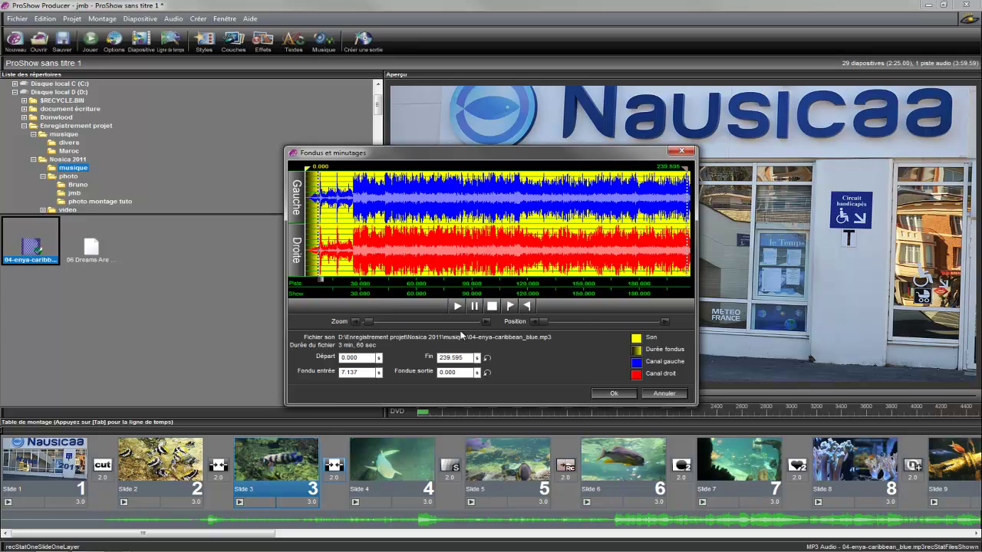
{"action": "left_click", "coordinate": [613, 393]}
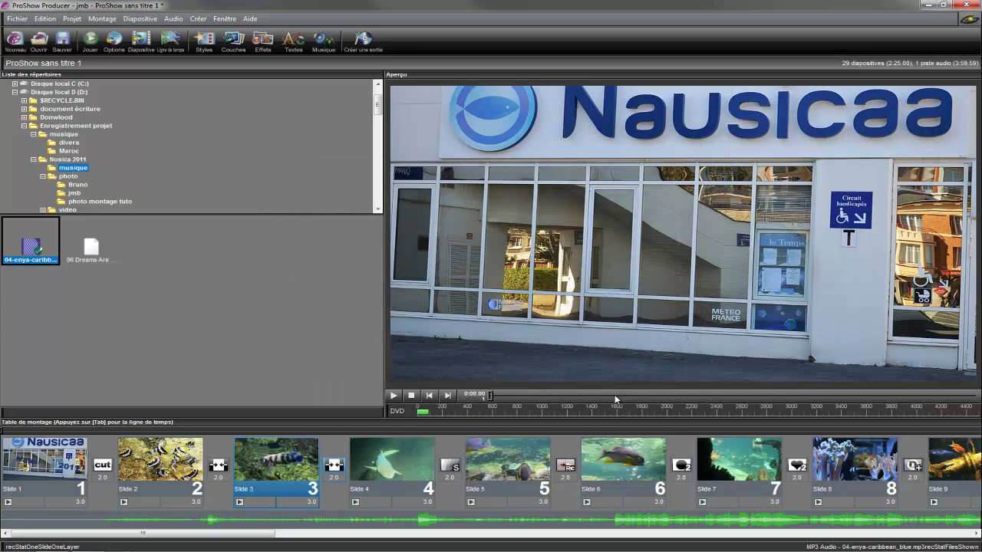
In the soundtrack's fades and timing (Fondus et minutages), set the start point (Départ) to 2.5 seconds and accept
{"action": "right_click", "coordinate": [85, 522]}
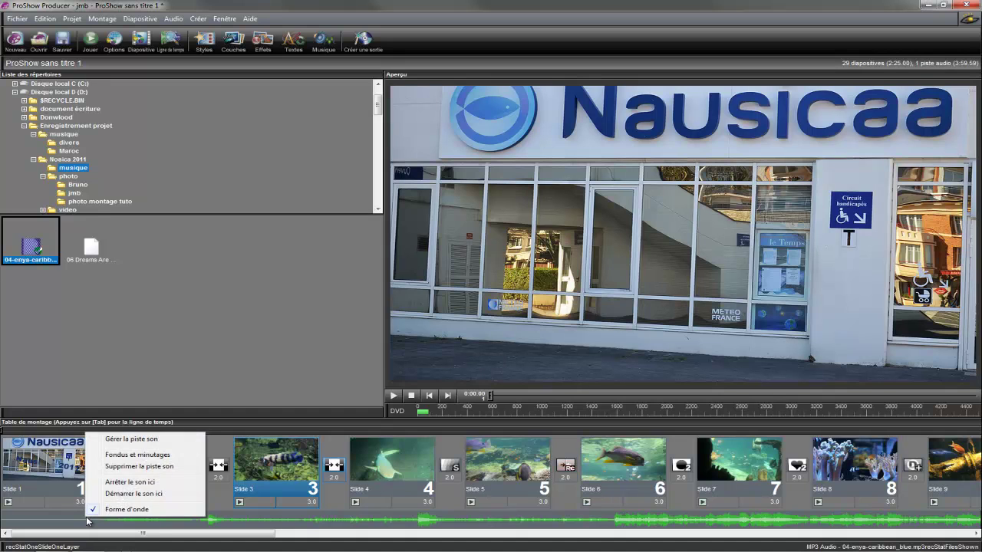
{"action": "left_click", "coordinate": [130, 455]}
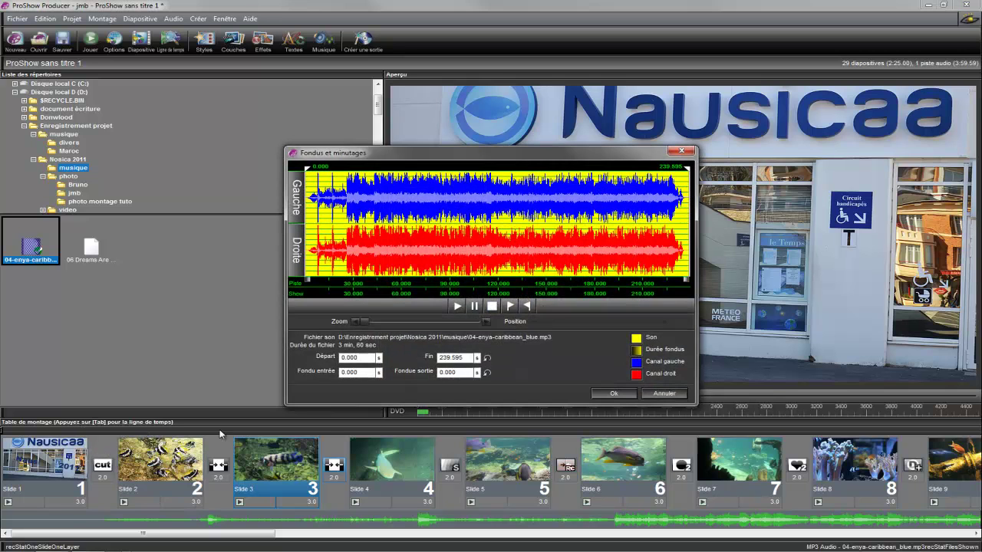
{"action": "left_click_drag", "start_coordinate": [366, 322], "coordinate": [420, 322]}
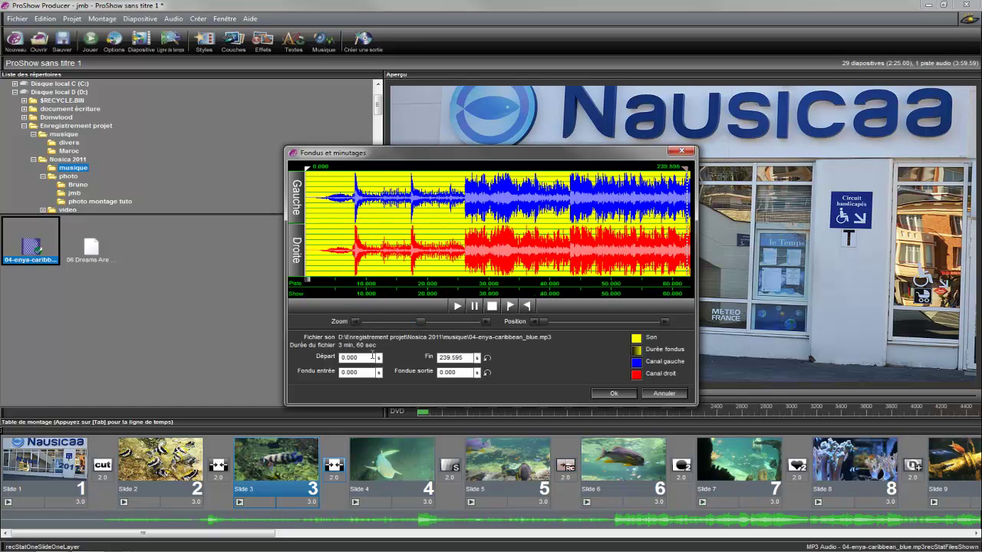
{"action": "left_click_drag", "start_coordinate": [362, 358], "coordinate": [334, 358]}
{"action": "left_click_drag", "start_coordinate": [424, 323], "coordinate": [466, 323]}
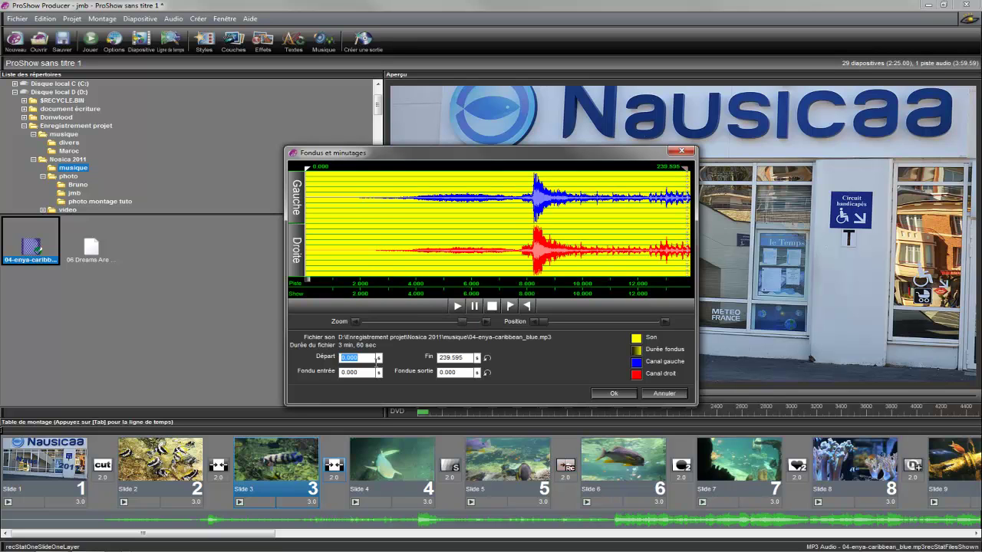
{"action": "type", "text": "2"}
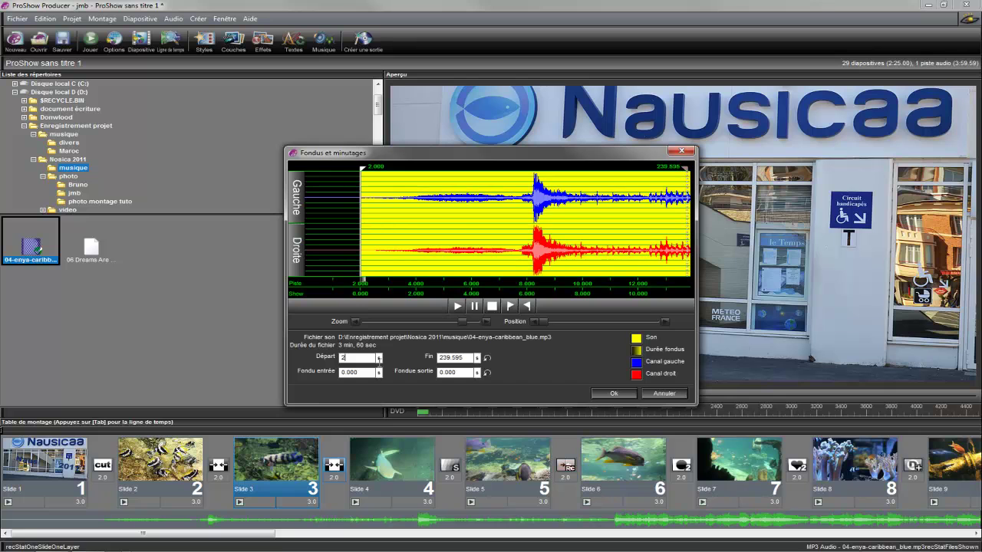
{"action": "type", "text": ".5"}
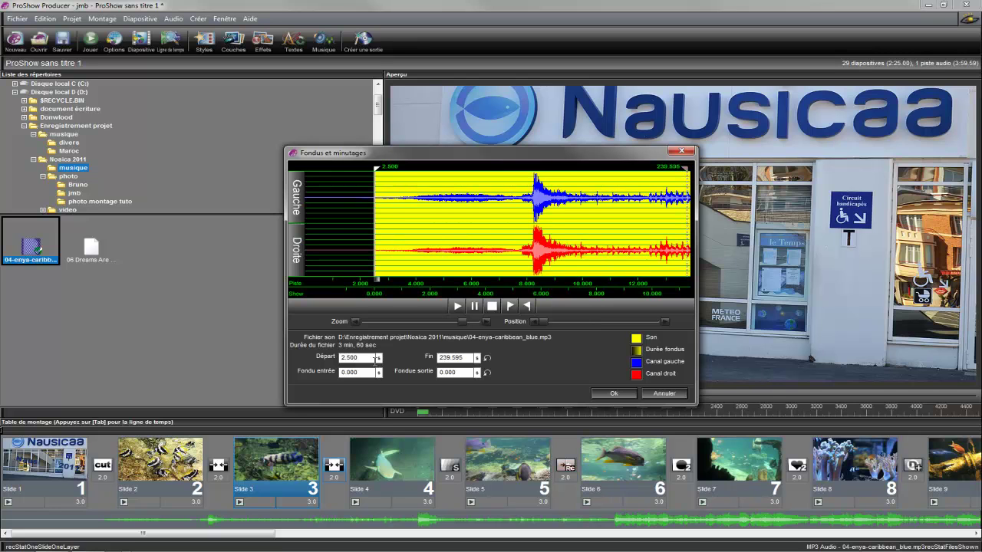
{"action": "left_click", "coordinate": [612, 394]}
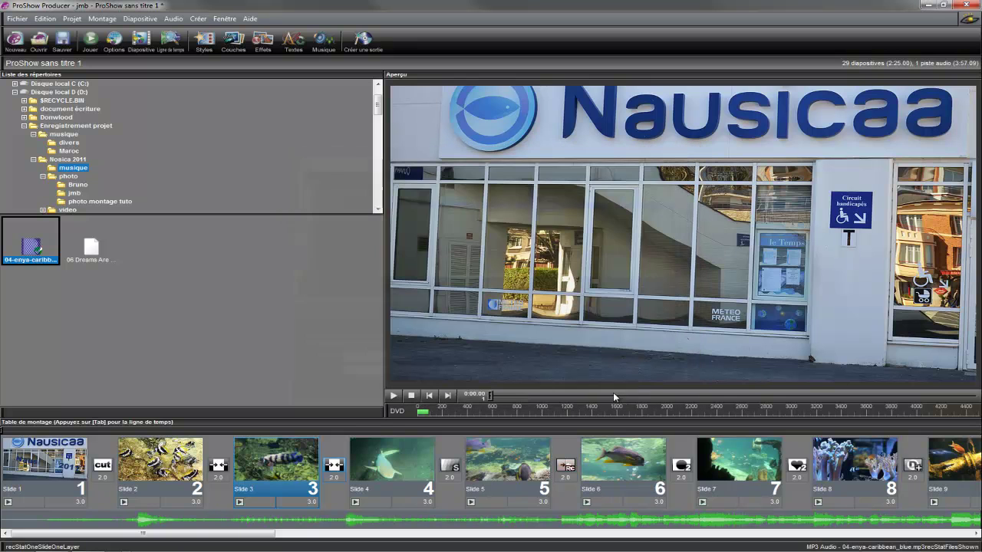
Play the slideshow through to slide 29 and cut the soundtrack off at the end of that slide (Arrêter le son ici)
{"action": "left_click", "coordinate": [392, 395]}
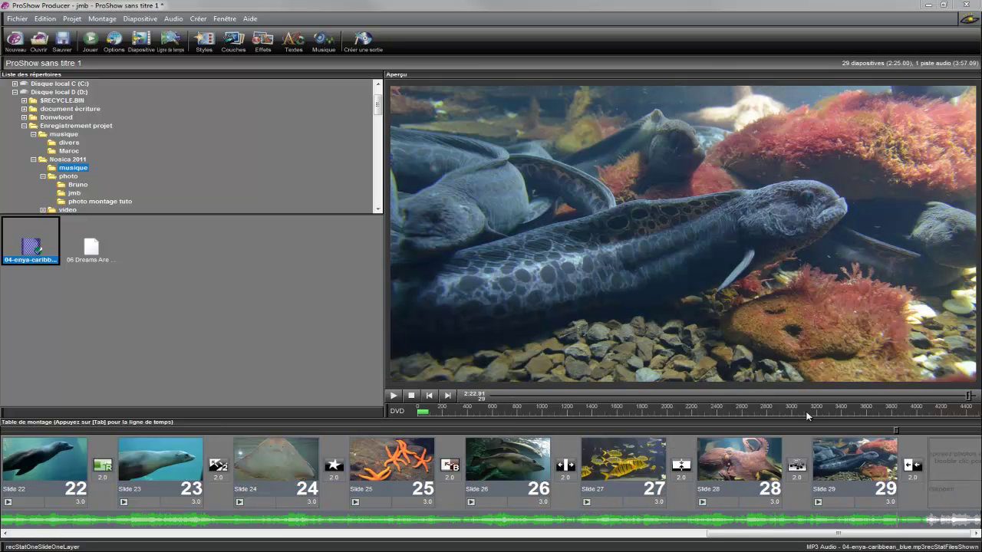
{"action": "right_click", "coordinate": [905, 526]}
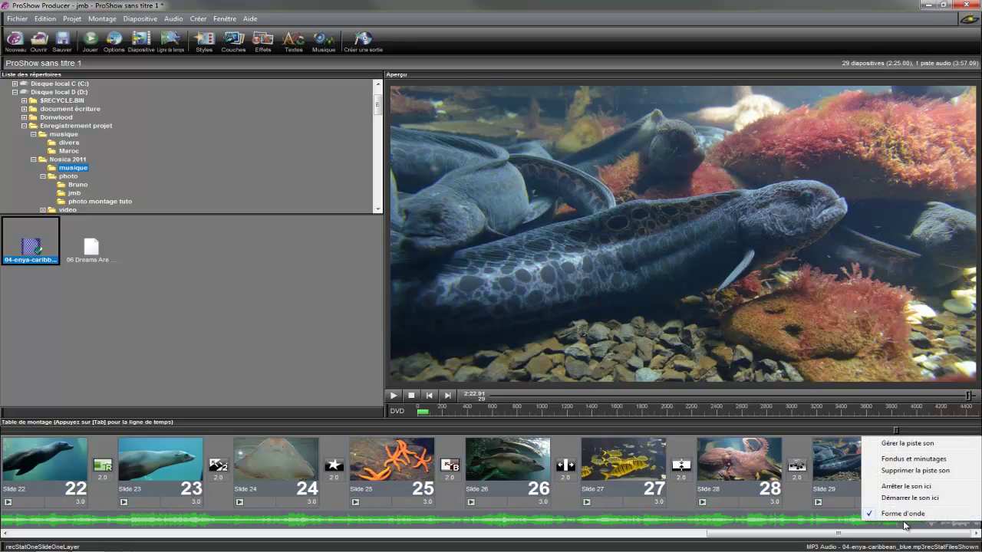
{"action": "left_click", "coordinate": [884, 486]}
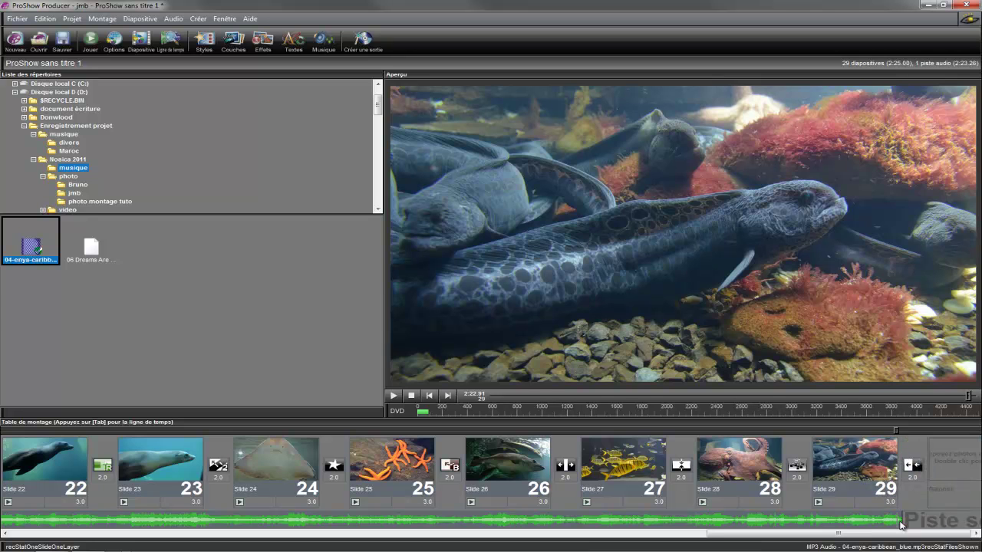
Play the slideshow's ending from the transition between slides 28 and 29, and stop the preview
{"action": "right_click", "coordinate": [826, 526]}
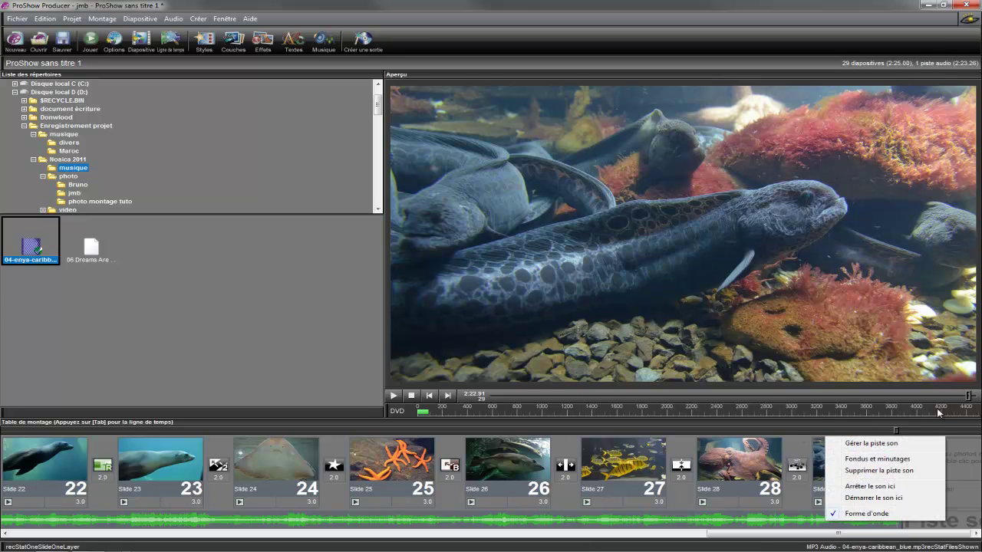
{"action": "left_click", "coordinate": [968, 396]}
{"action": "mouse_move", "coordinate": [967, 395]}
{"action": "left_mouse_down"}
{"action": "mouse_move", "coordinate": [947, 398]}
{"action": "mouse_move", "coordinate": [957, 400]}
{"action": "left_mouse_up"}
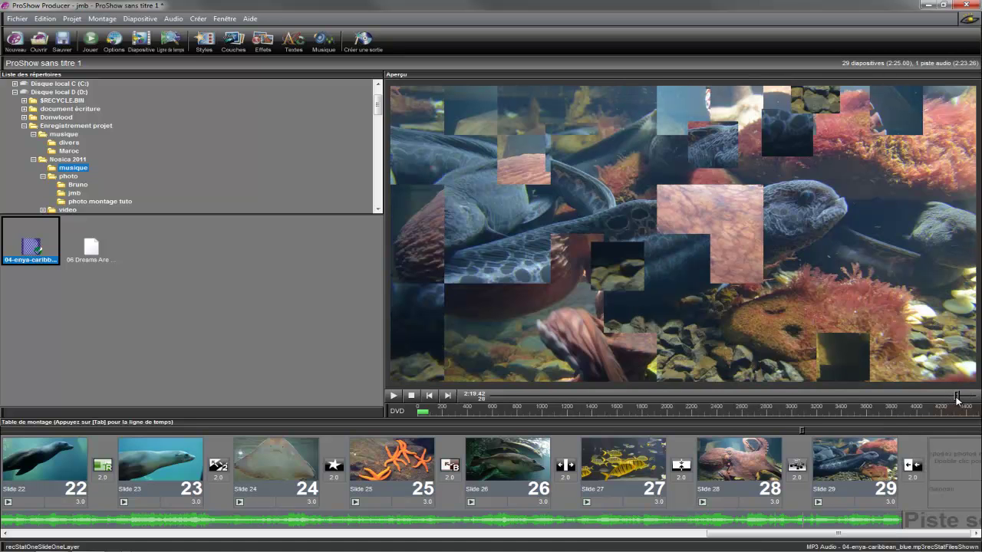
{"action": "left_click", "coordinate": [392, 395]}
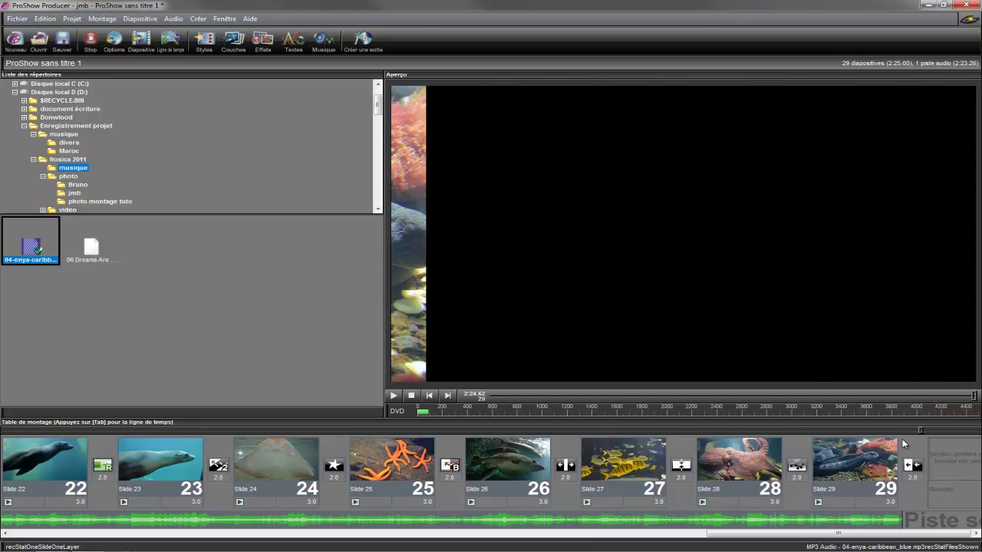
{"action": "left_click", "coordinate": [412, 395]}
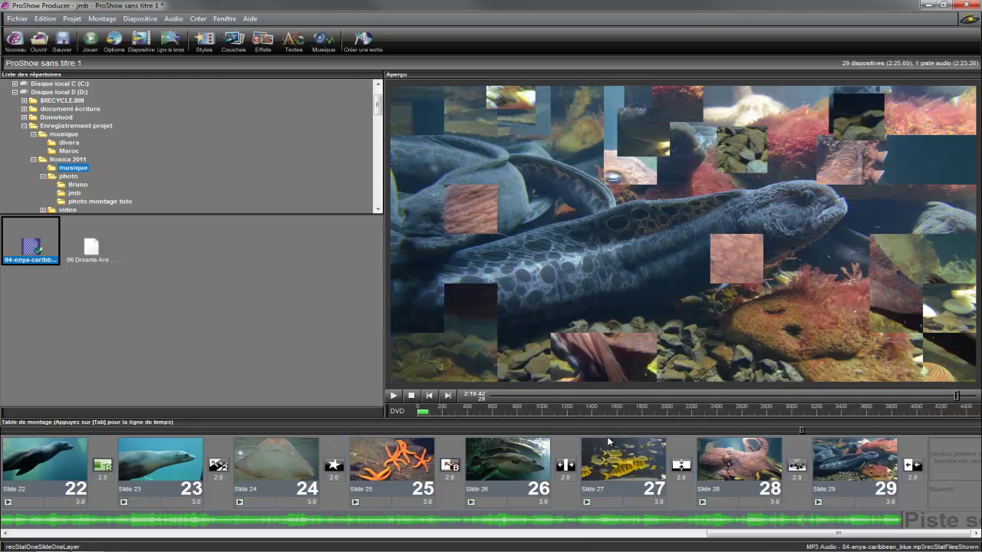
In the soundtrack's fades and timing (Fondus et minutages), apply a fade-out (Fondue sortie) of about 35.9 seconds and accept
{"action": "left_click_drag", "start_coordinate": [958, 399], "coordinate": [920, 399]}
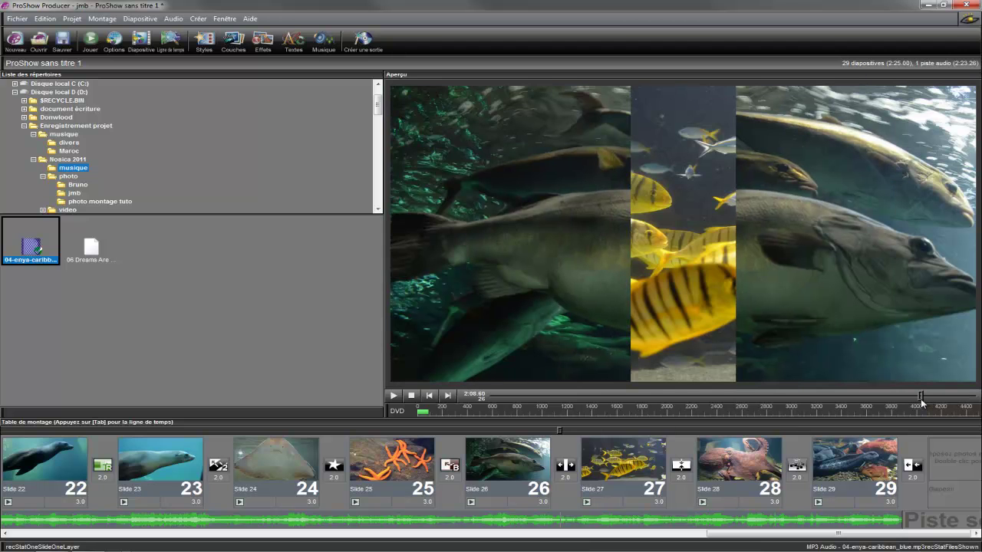
{"action": "right_click", "coordinate": [849, 520]}
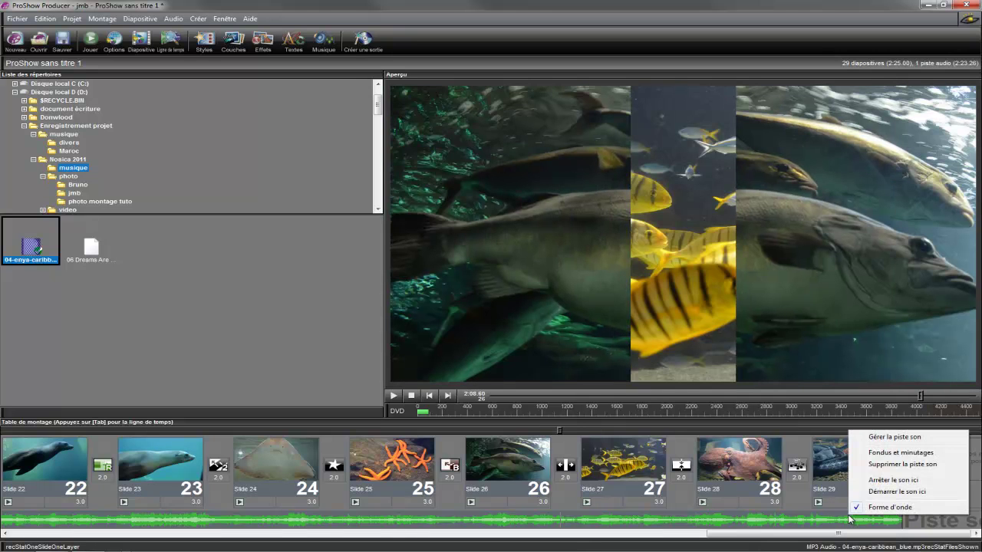
{"action": "left_click", "coordinate": [878, 460]}
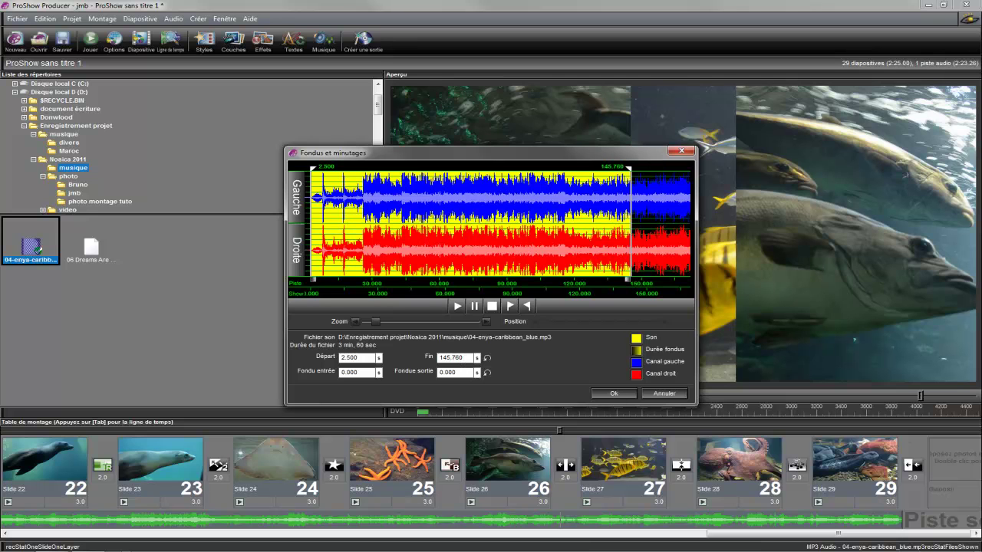
{"action": "left_click_drag", "start_coordinate": [628, 279], "coordinate": [521, 279]}
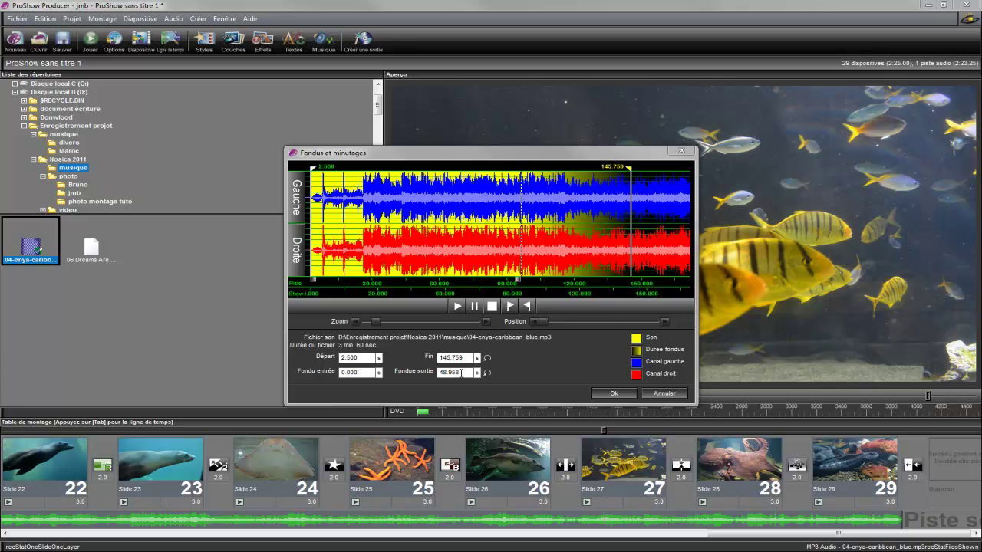
{"action": "left_click_drag", "start_coordinate": [463, 373], "coordinate": [433, 374]}
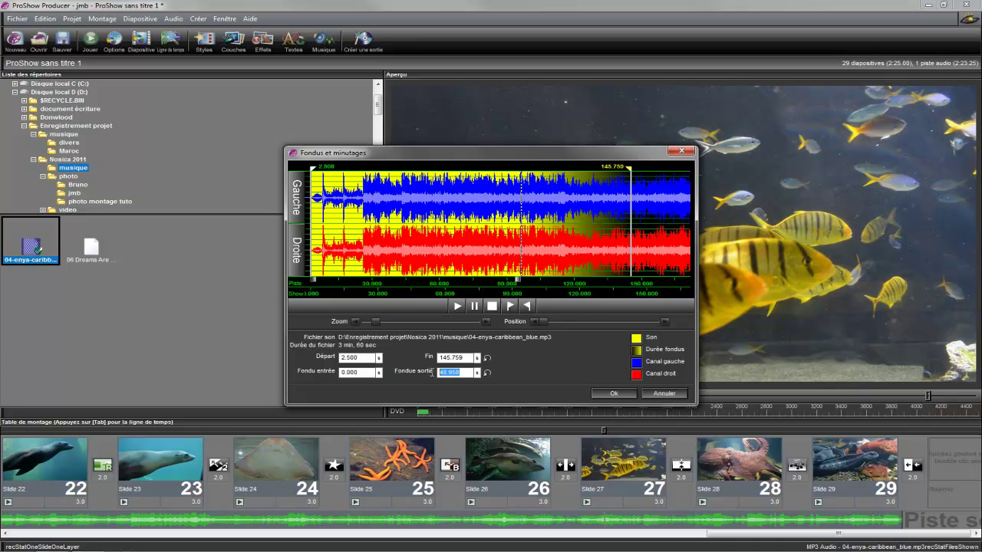
{"action": "type", "text": "50"}
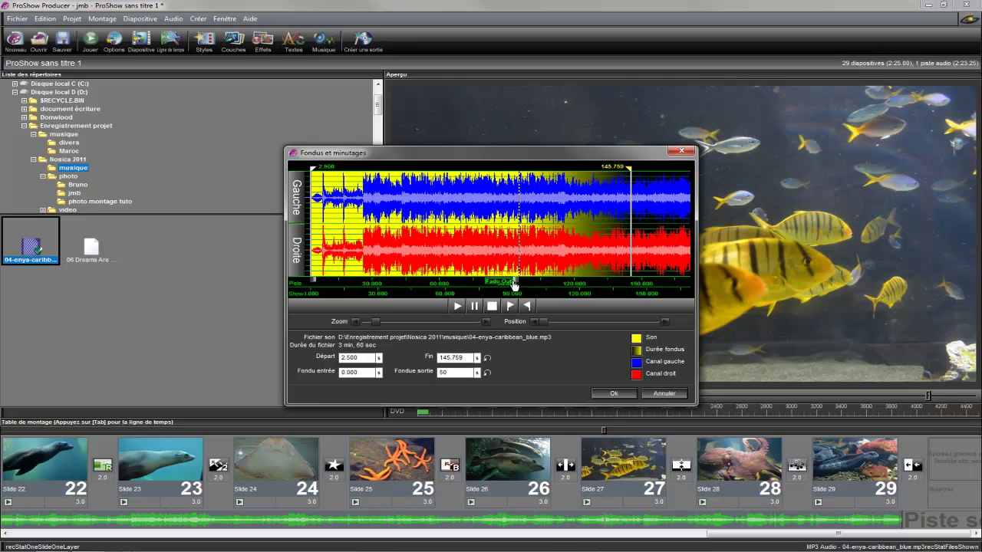
{"action": "left_click_drag", "start_coordinate": [515, 285], "coordinate": [548, 291]}
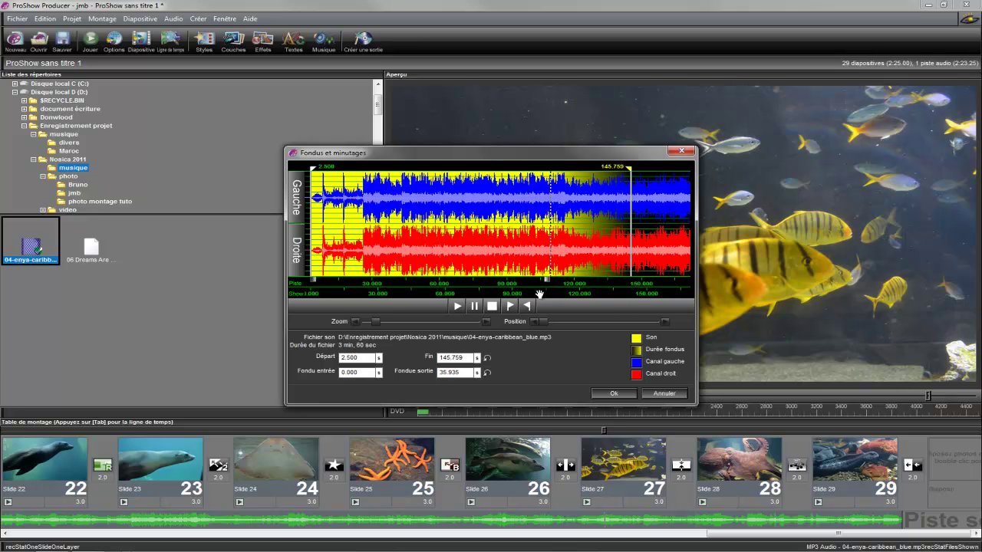
{"action": "left_click", "coordinate": [614, 393]}
Play the end of the slideshow from slide 24 to check the soundtrack's fade-out
{"action": "left_click", "coordinate": [813, 396]}
{"action": "left_click", "coordinate": [393, 393]}
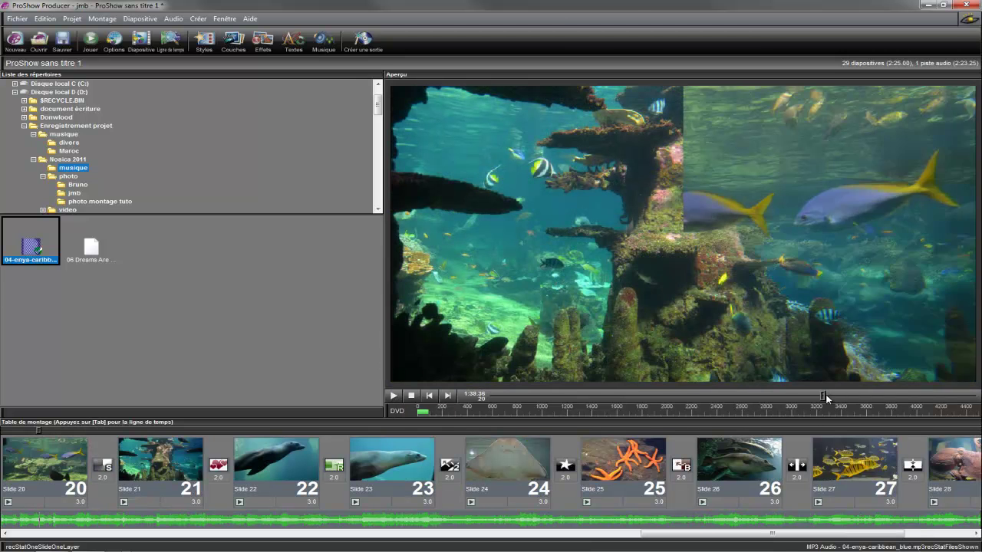
{"action": "left_click", "coordinate": [878, 398]}
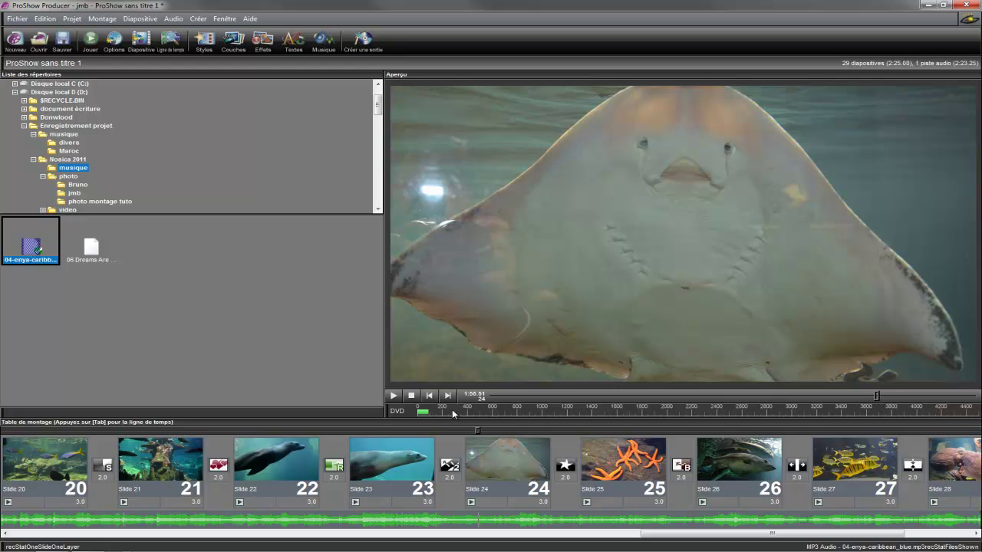
{"action": "left_click", "coordinate": [393, 395]}
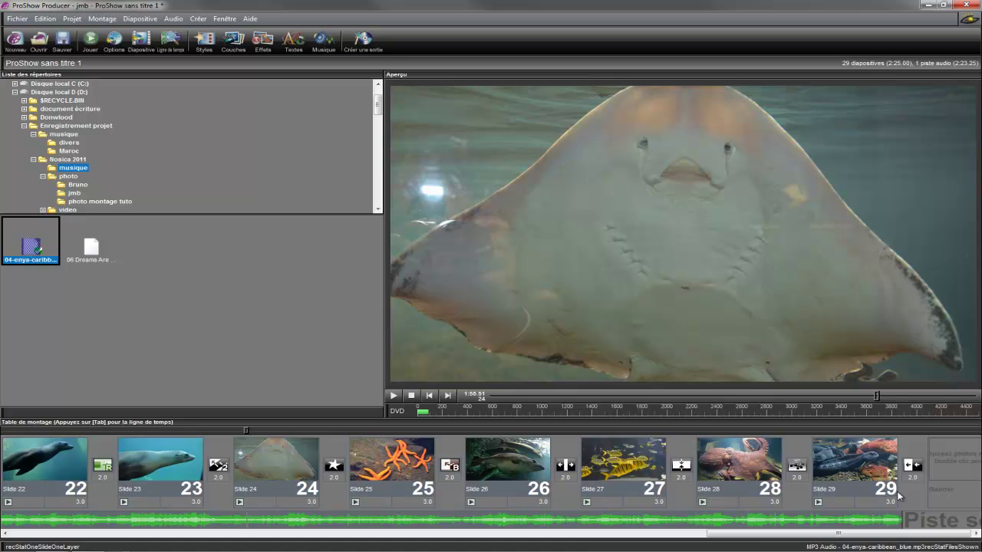
Return to the beginning of the slideshow and play it with its soundtrack
{"action": "mouse_move", "coordinate": [949, 546]}
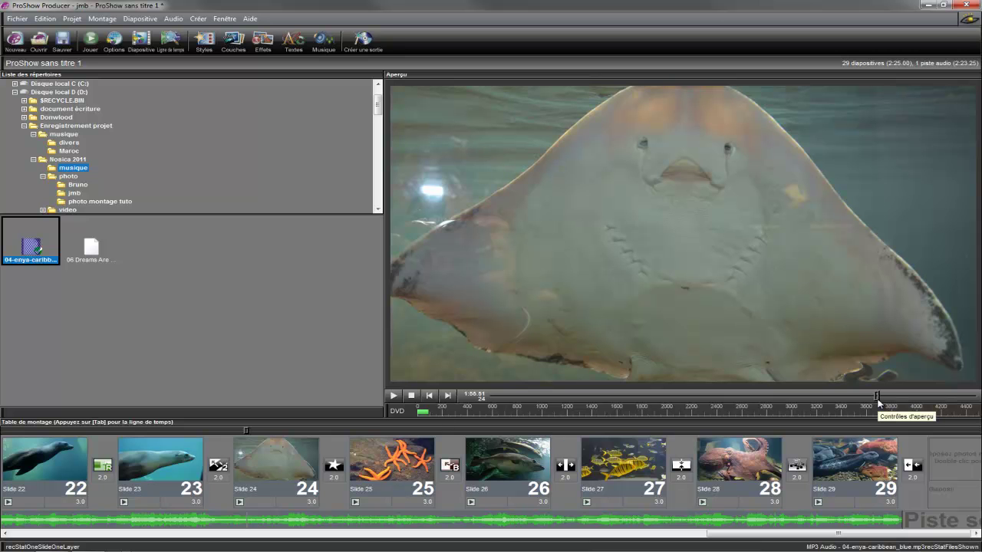
{"action": "left_click_drag", "start_coordinate": [879, 404], "coordinate": [480, 411]}
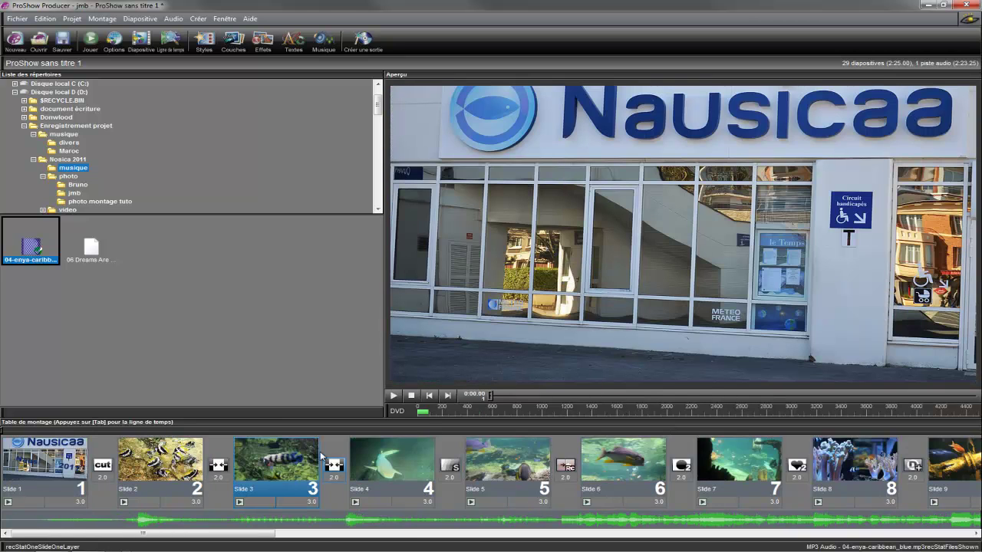
{"action": "left_click", "coordinate": [392, 396]}
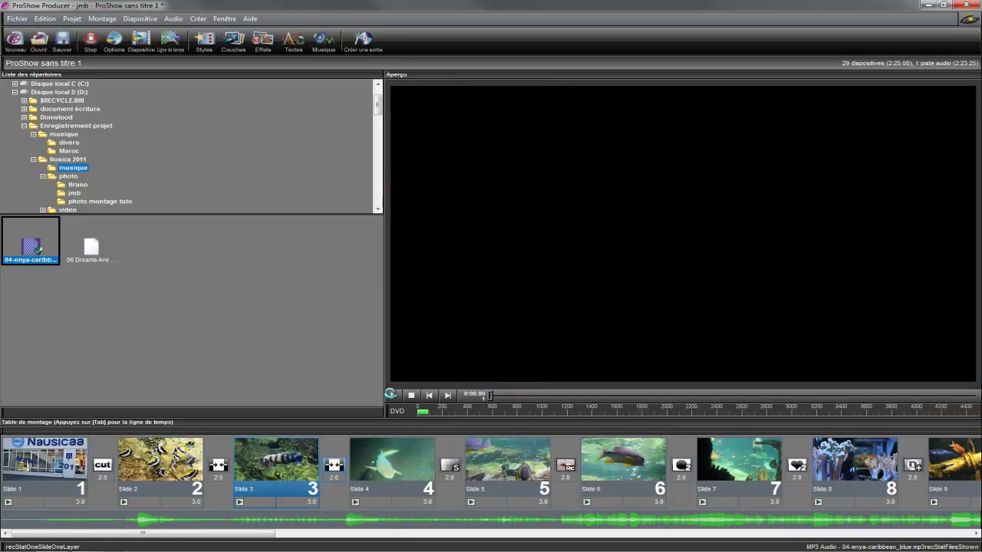
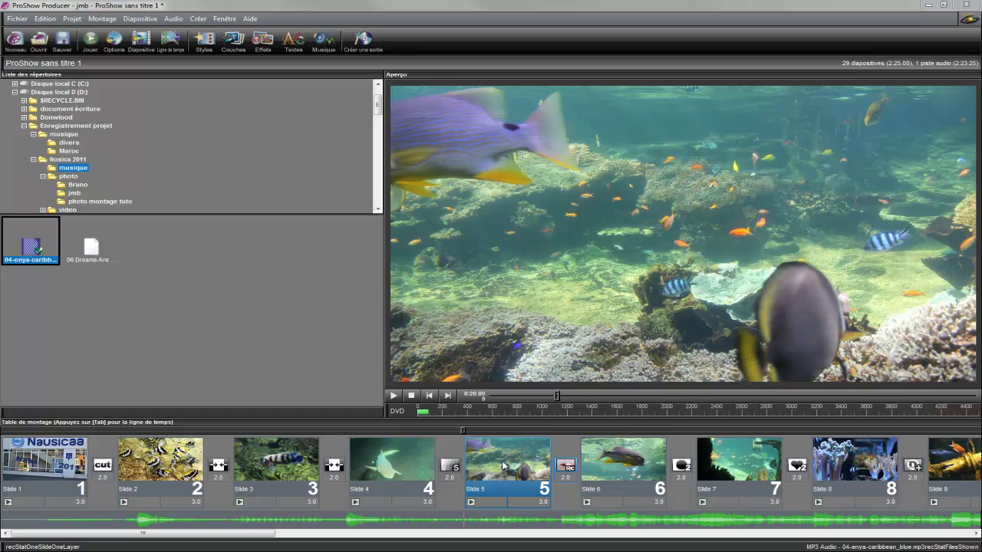
Examine slide 5's image adjustments and movement effects (Effets déplacement) in its slide options, and close them without editing
{"action": "double_click", "coordinate": [504, 465]}
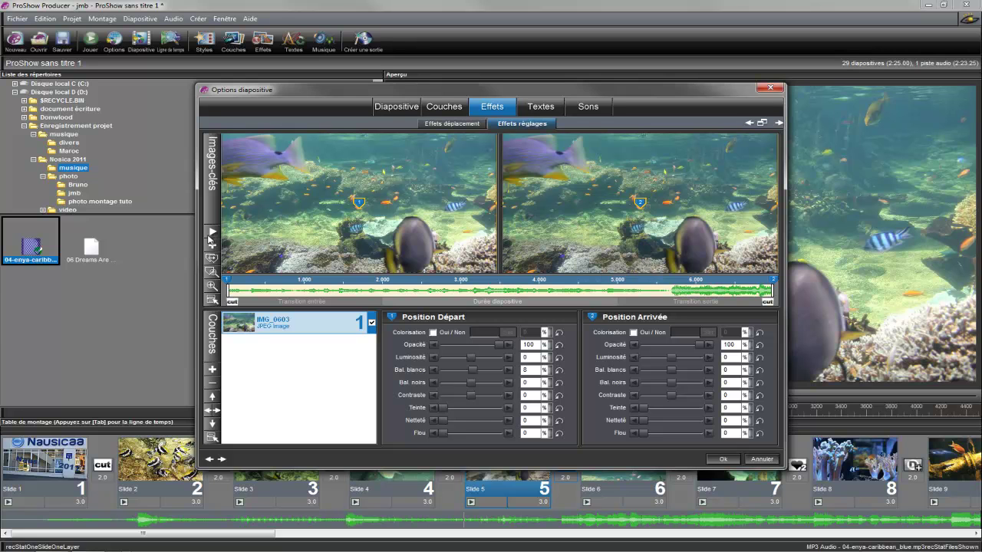
{"action": "left_click", "coordinate": [213, 232]}
{"action": "left_click", "coordinate": [453, 125]}
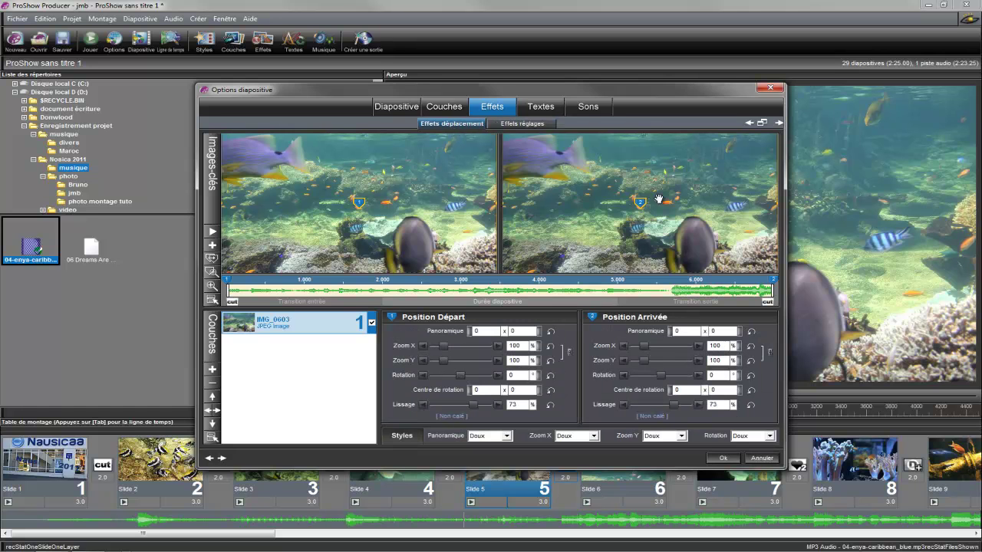
{"action": "left_click", "coordinate": [771, 88]}
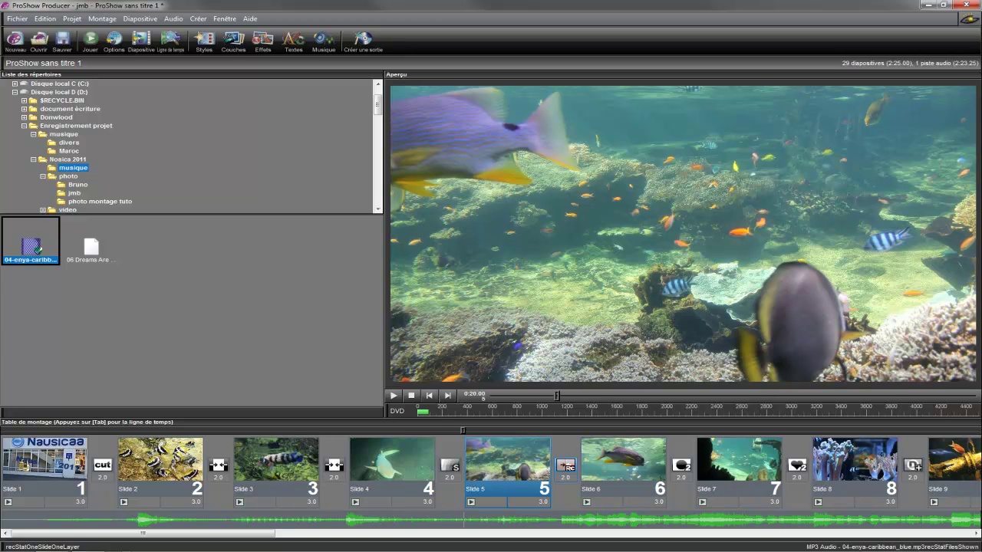
Swap slides 5 and 6 so the purple fish comes before the reef photo, and play the slideshow from slide 4
{"action": "key", "text": "ctrl+z"}
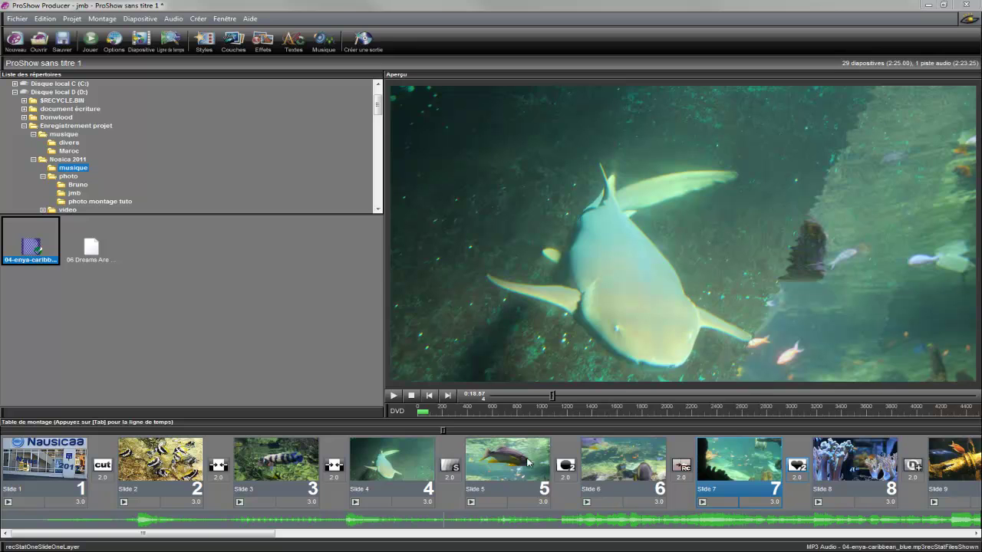
{"action": "left_click", "coordinate": [393, 394]}
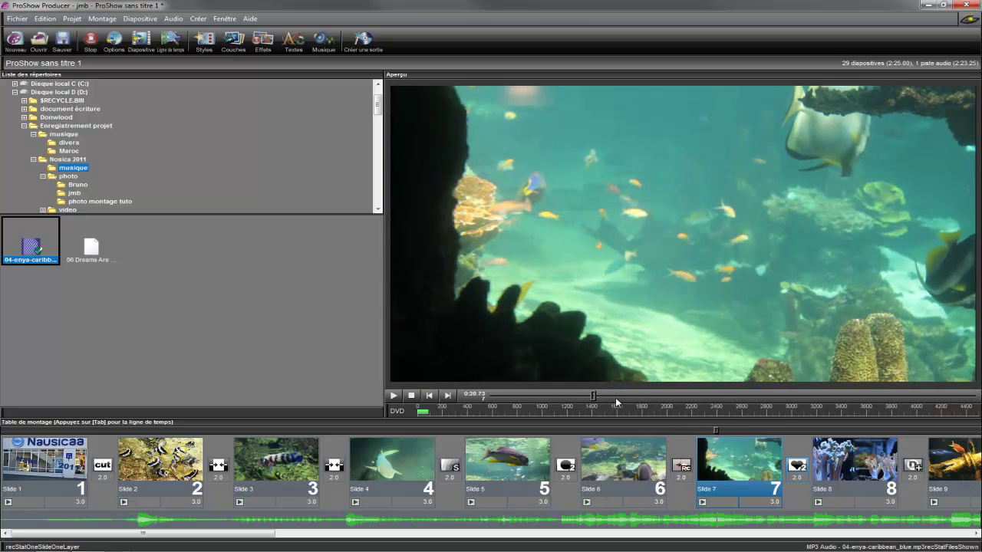
{"action": "left_click", "coordinate": [442, 430]}
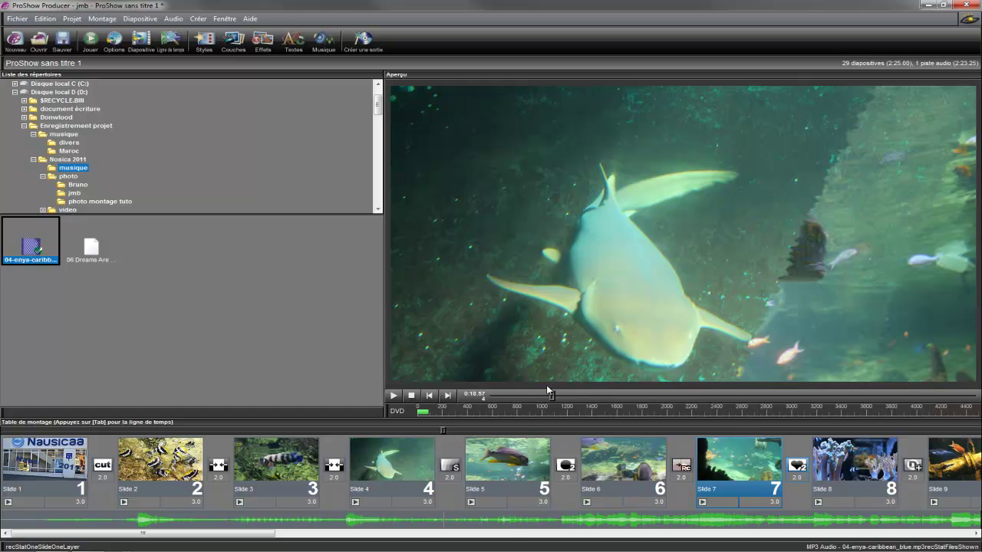
Play the slideshow from slide 3 into its transition to slide 4, and stop the preview
{"action": "left_click", "coordinate": [299, 457]}
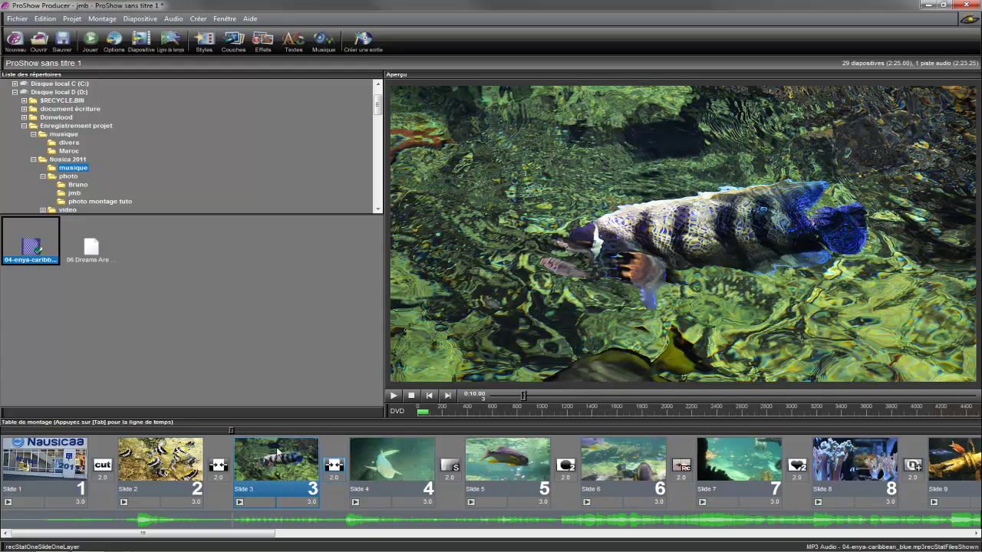
{"action": "left_click", "coordinate": [395, 396]}
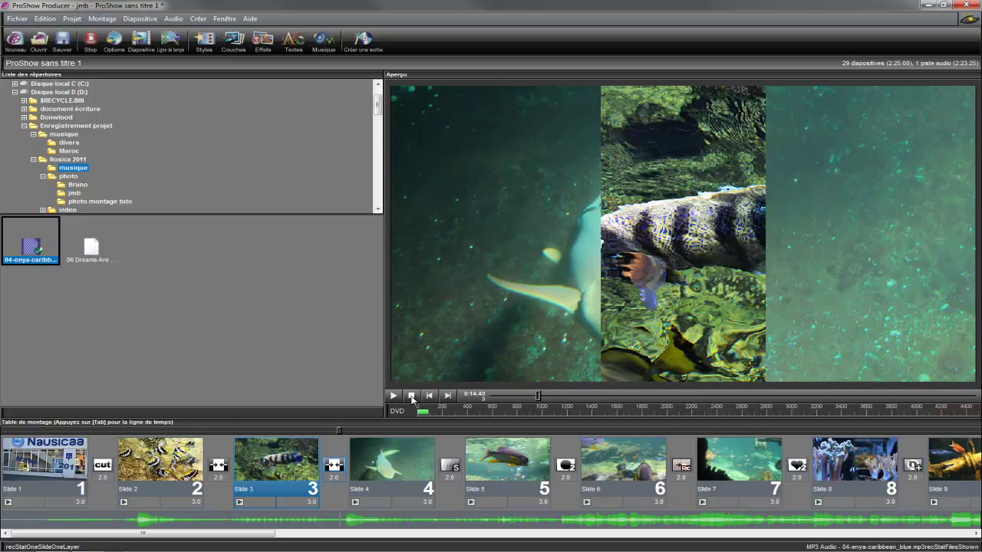
{"action": "left_click", "coordinate": [411, 397]}
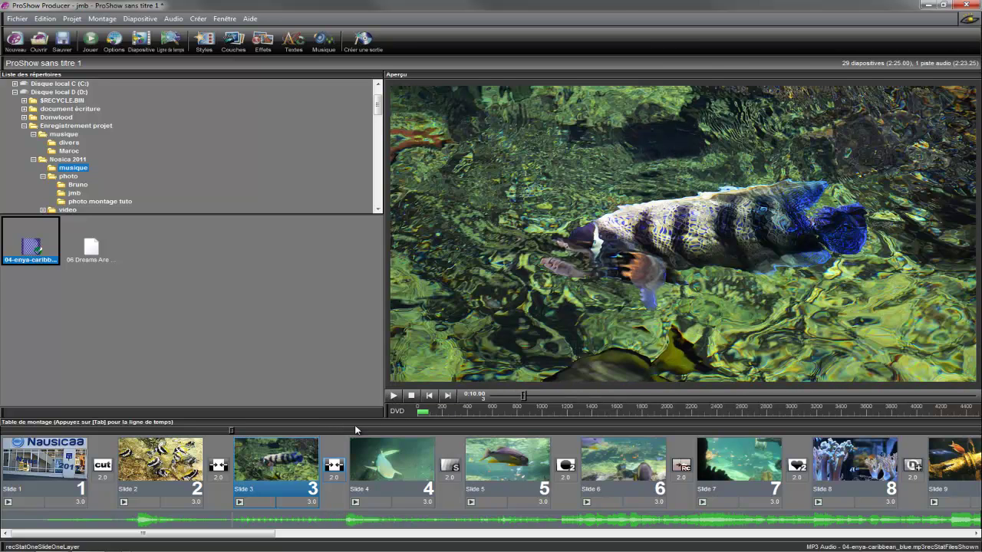
Apply a randomised zoom movement effect to slide 3 and position the preview at the end of slide 2
{"action": "right_click", "coordinate": [296, 460]}
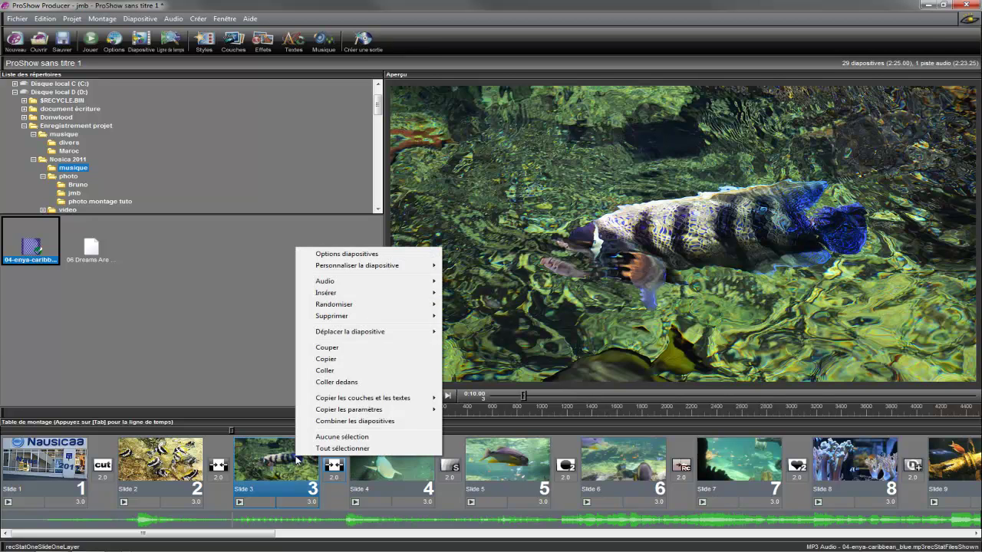
{"action": "mouse_move", "coordinate": [336, 307]}
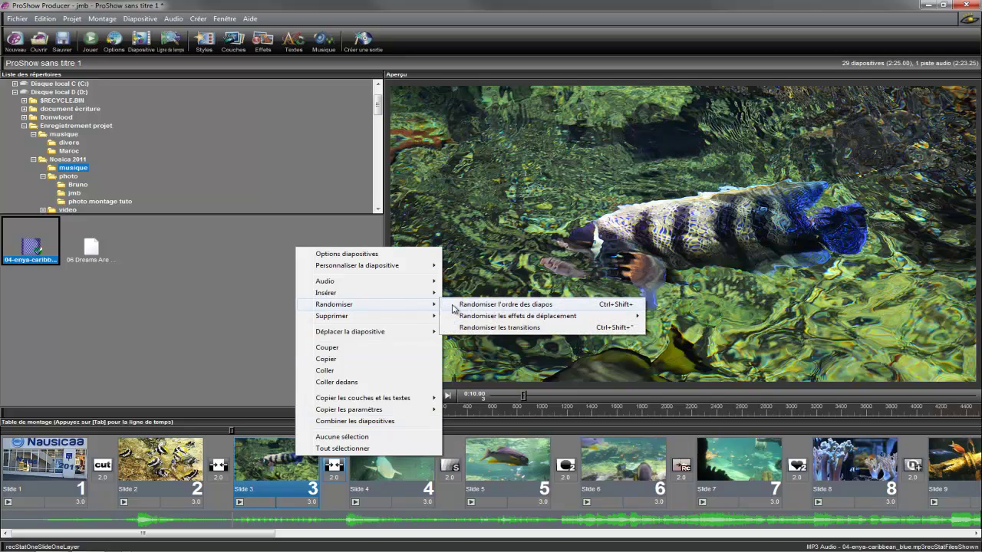
{"action": "mouse_move", "coordinate": [485, 325]}
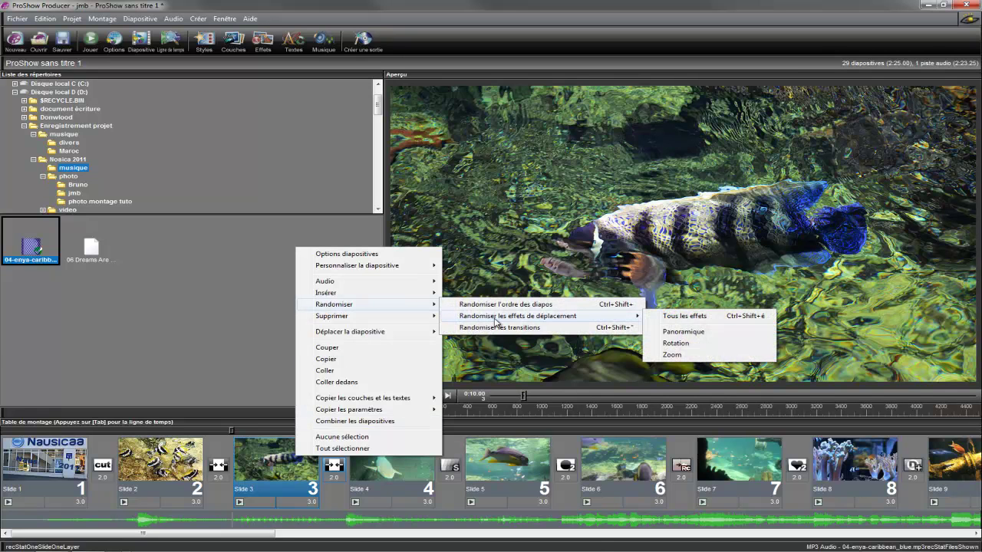
{"action": "left_click", "coordinate": [654, 355]}
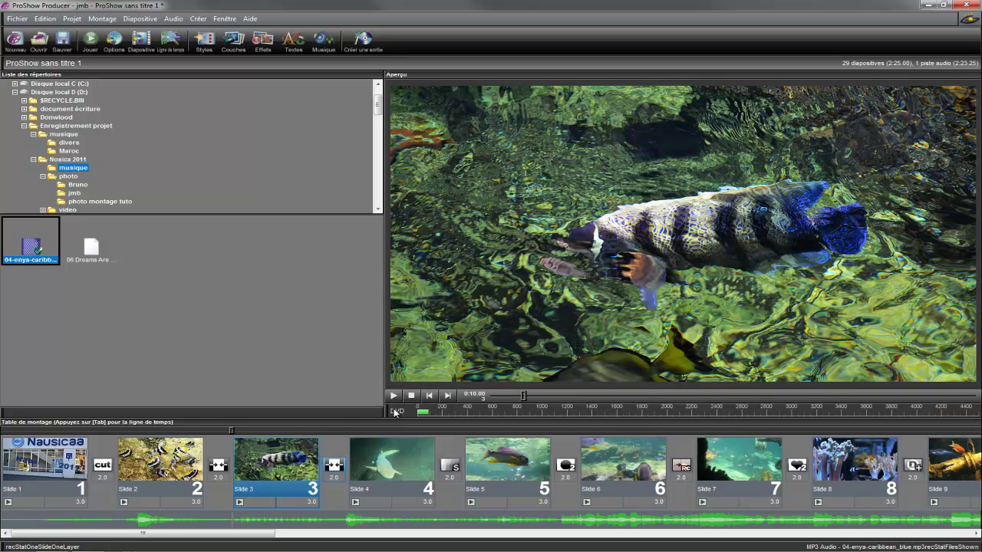
{"action": "left_click", "coordinate": [209, 431]}
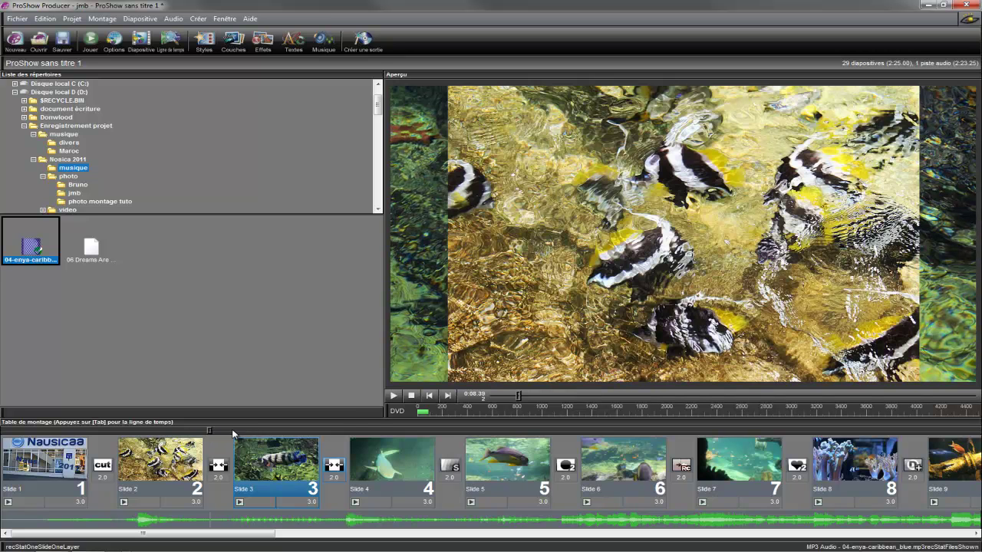
Play the slideshow from the end of slide 2 through slide 3, and stop the preview
{"action": "left_click", "coordinate": [394, 396]}
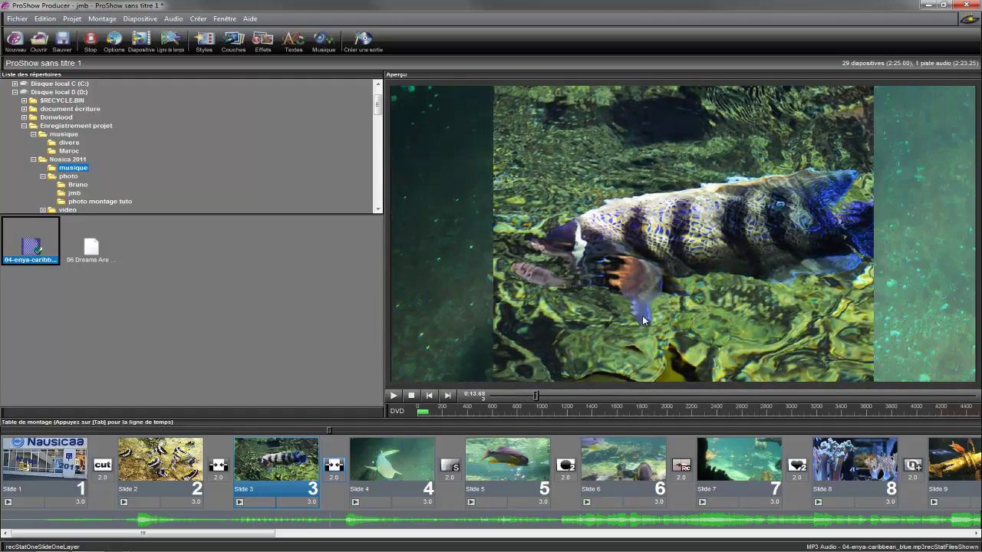
{"action": "left_click", "coordinate": [411, 395]}
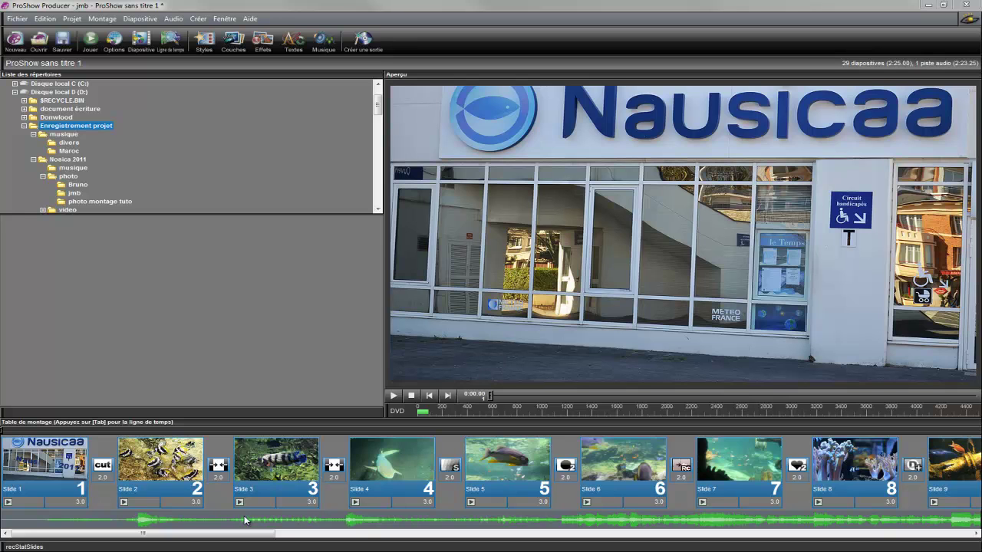
Examine the audio synchronisation commands, close them without choosing one, and select slide 2
{"action": "left_click", "coordinate": [176, 19]}
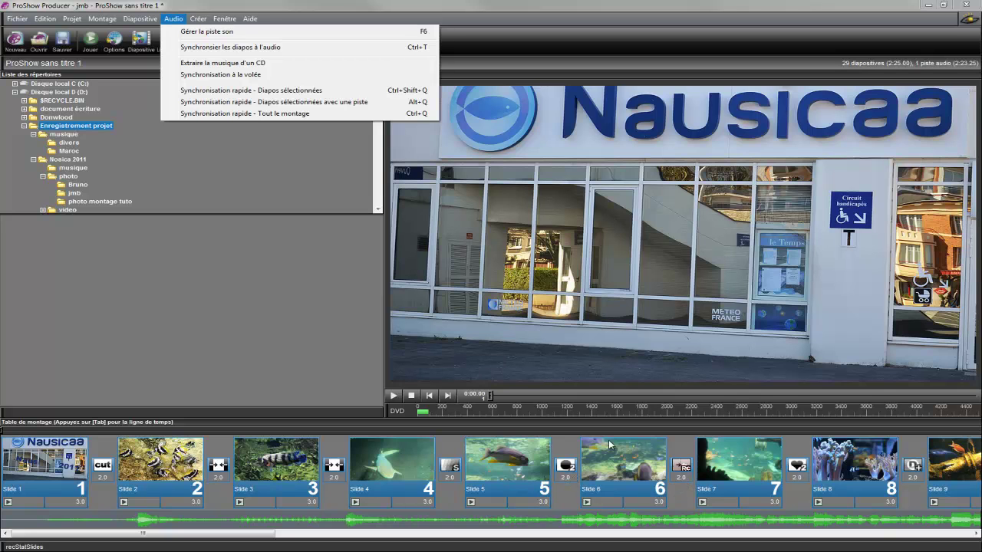
{"action": "left_click", "coordinate": [305, 319]}
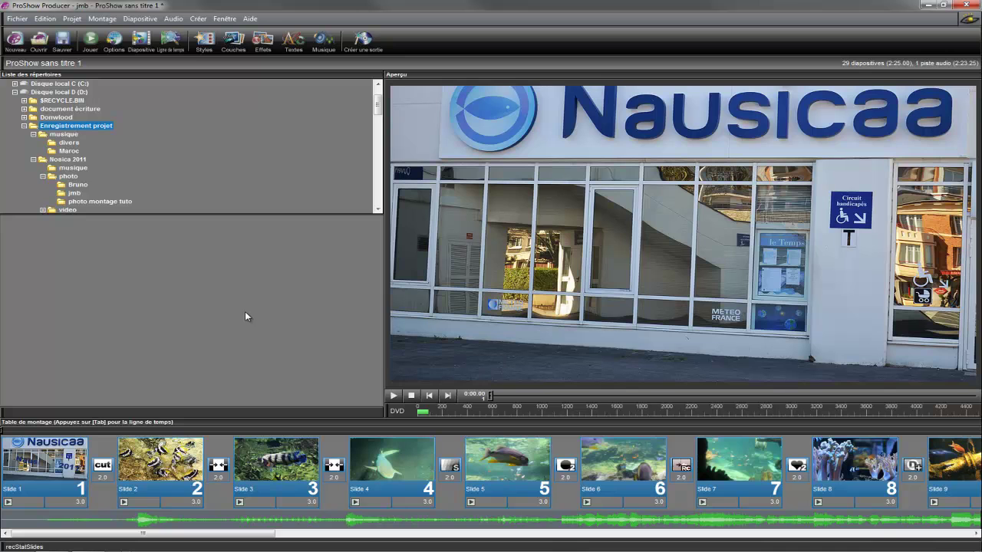
{"action": "left_click", "coordinate": [192, 456]}
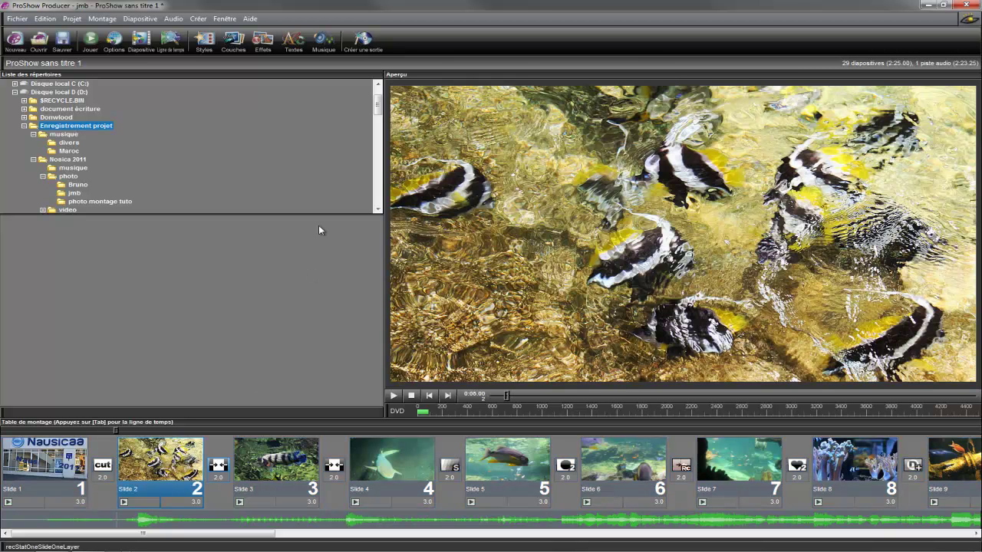
Examine the YouTube upload settings for the slideshow and close them without uploading
{"action": "left_click", "coordinate": [193, 20]}
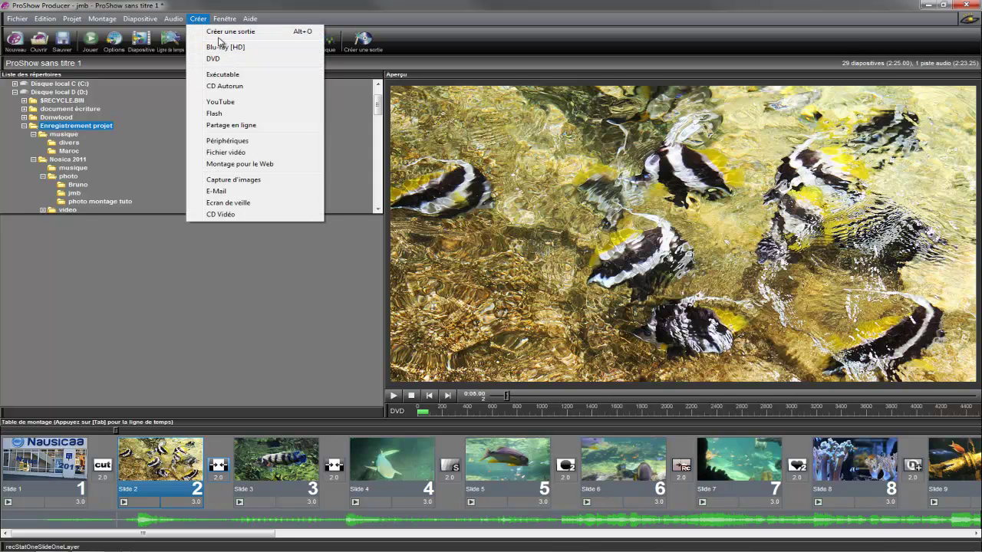
{"action": "left_click", "coordinate": [221, 102]}
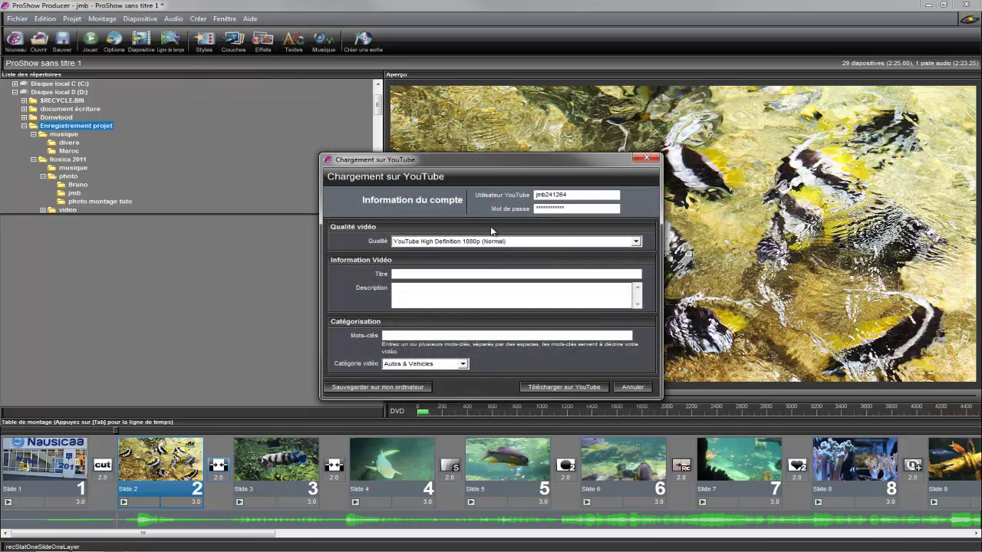
{"action": "left_click", "coordinate": [645, 158]}
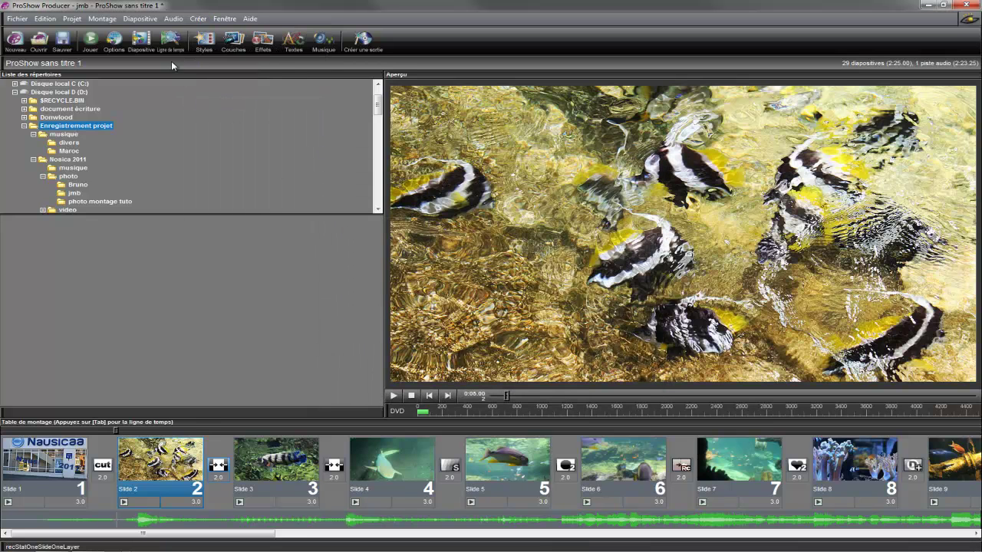
Start a DVD output and cancel it without saving the show, and examine the output types offered in Créer une sortie
{"action": "left_click", "coordinate": [200, 20]}
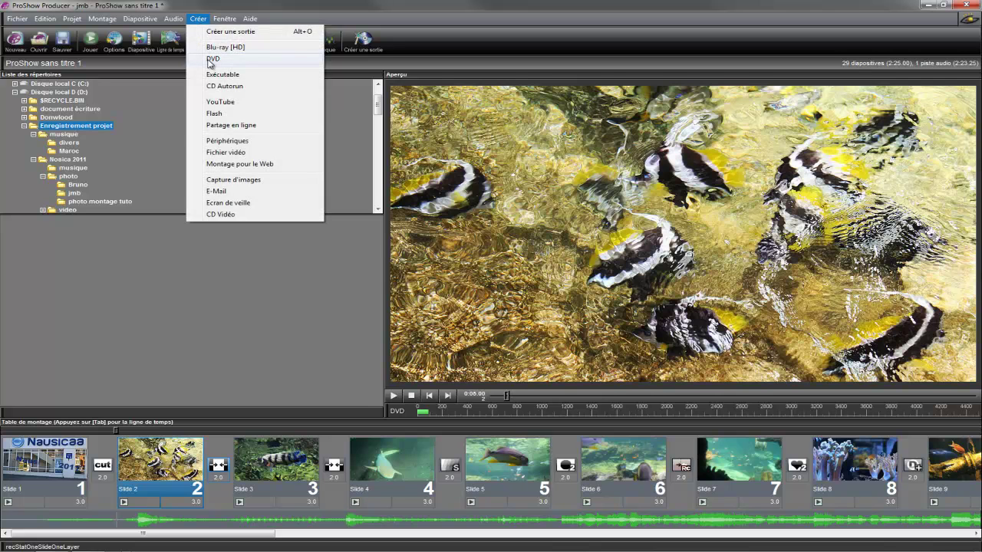
{"action": "left_click", "coordinate": [210, 60]}
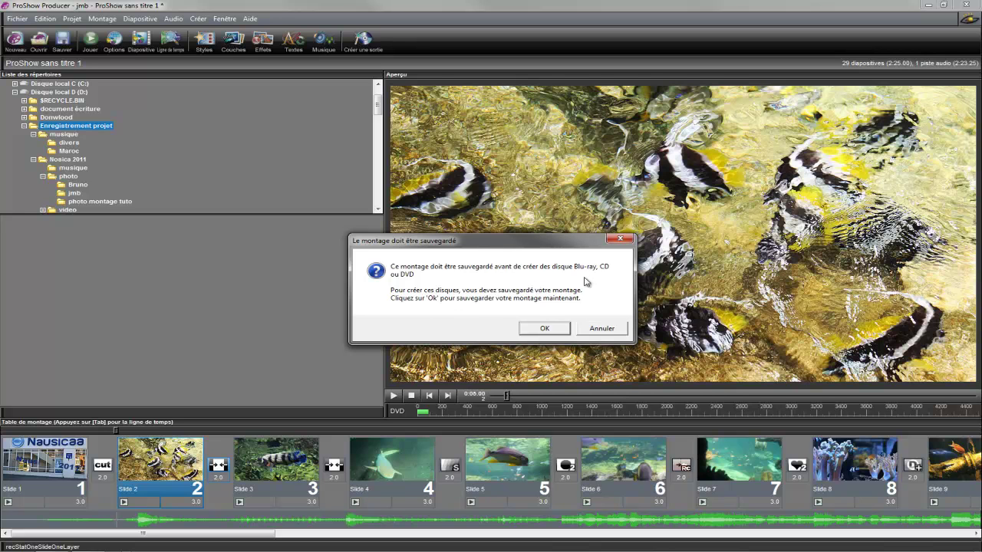
{"action": "left_click", "coordinate": [599, 329]}
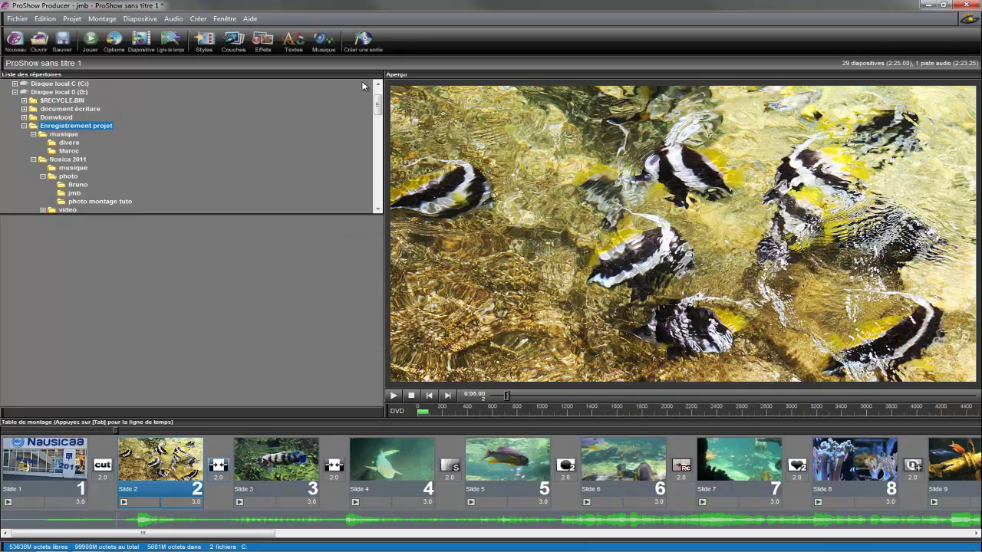
{"action": "left_click", "coordinate": [362, 42]}
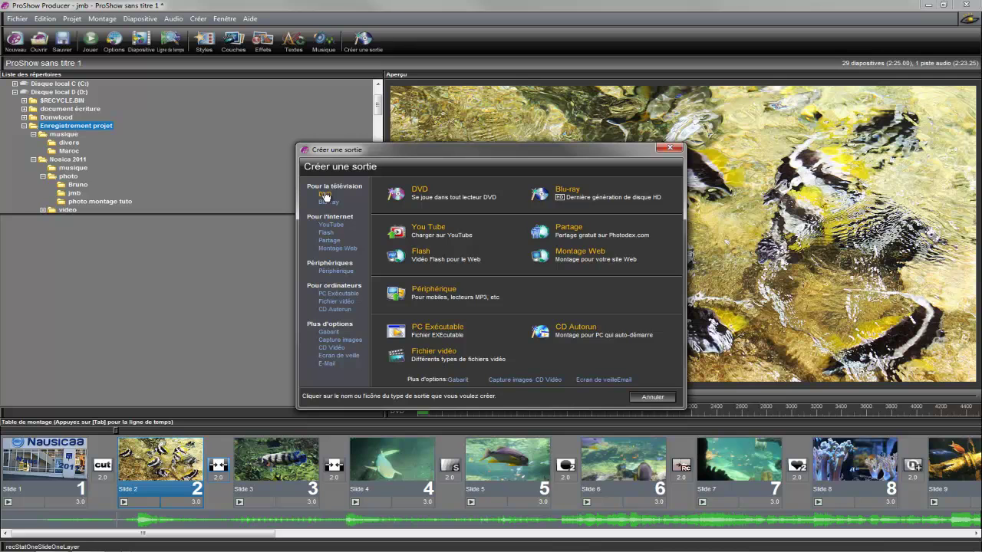
{"action": "left_click", "coordinate": [669, 147]}
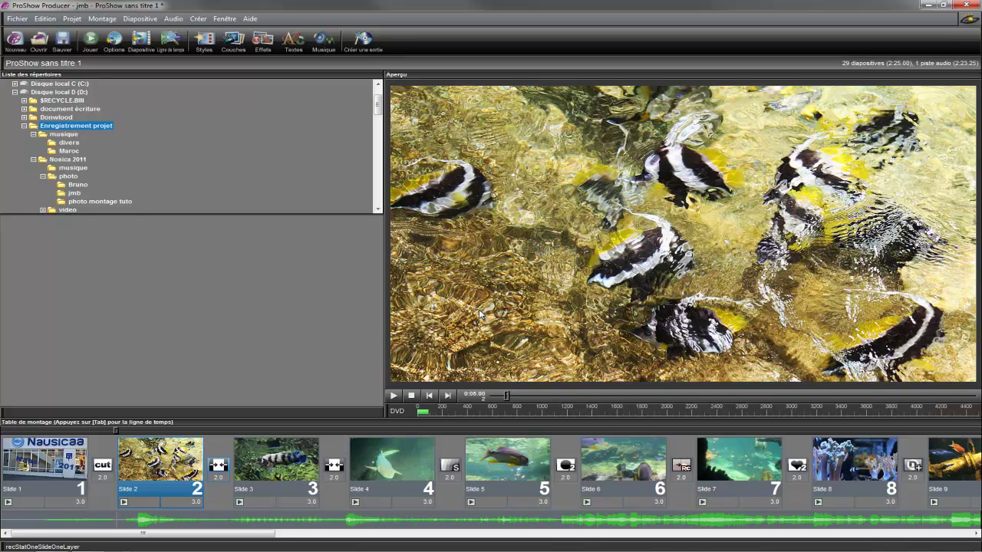
Open Windows Live Movie Maker, deselect the Bing search, MSN home page and product improvement options, and dismiss the Windows Live 2011 settings
{"action": "mouse_move", "coordinate": [621, 3]}
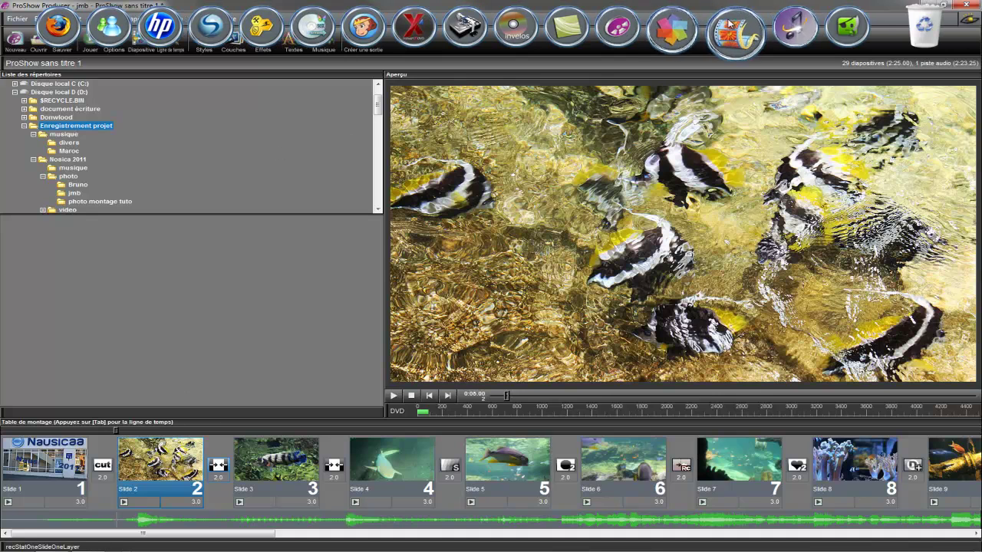
{"action": "left_click", "coordinate": [732, 27]}
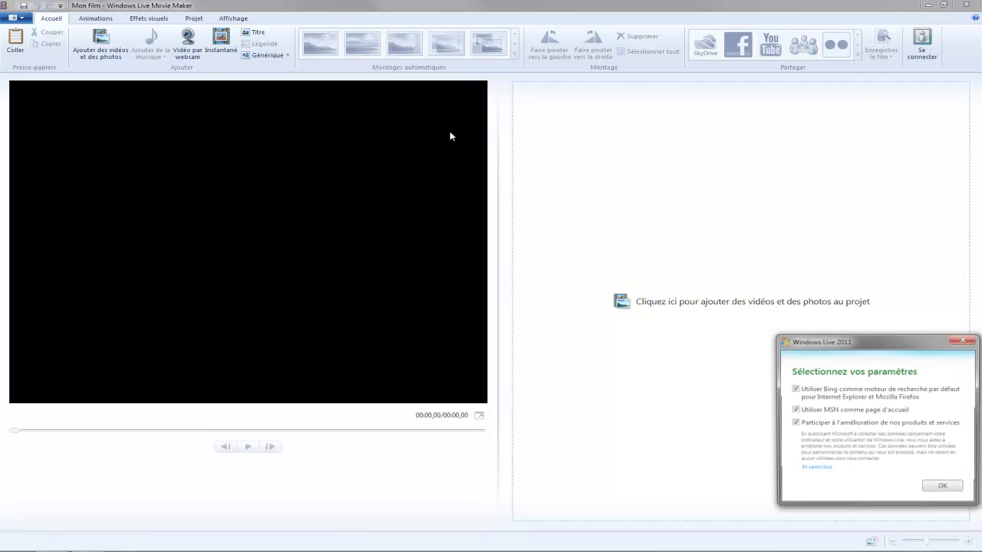
{"action": "left_click", "coordinate": [794, 389]}
{"action": "left_click", "coordinate": [793, 409]}
{"action": "left_click", "coordinate": [794, 423]}
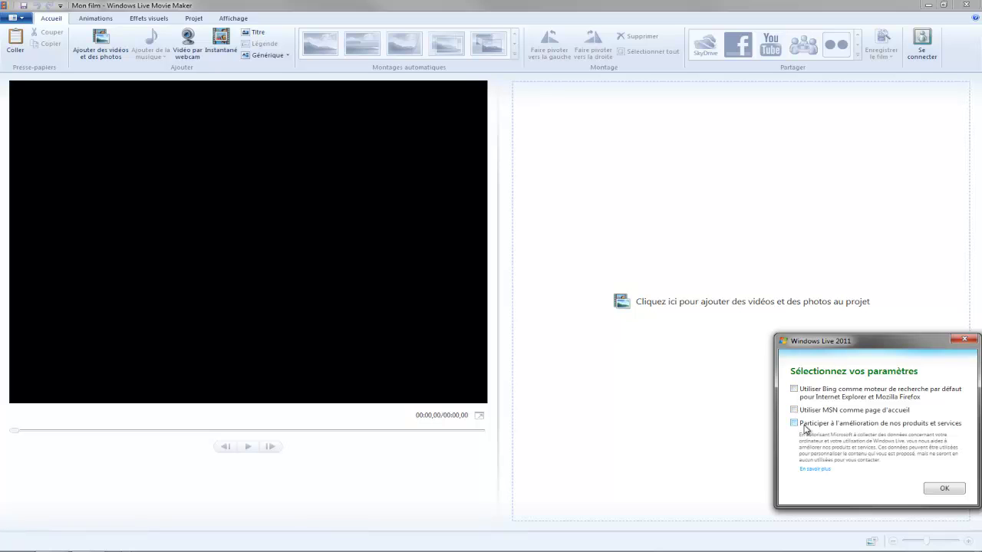
{"action": "left_click", "coordinate": [964, 341]}
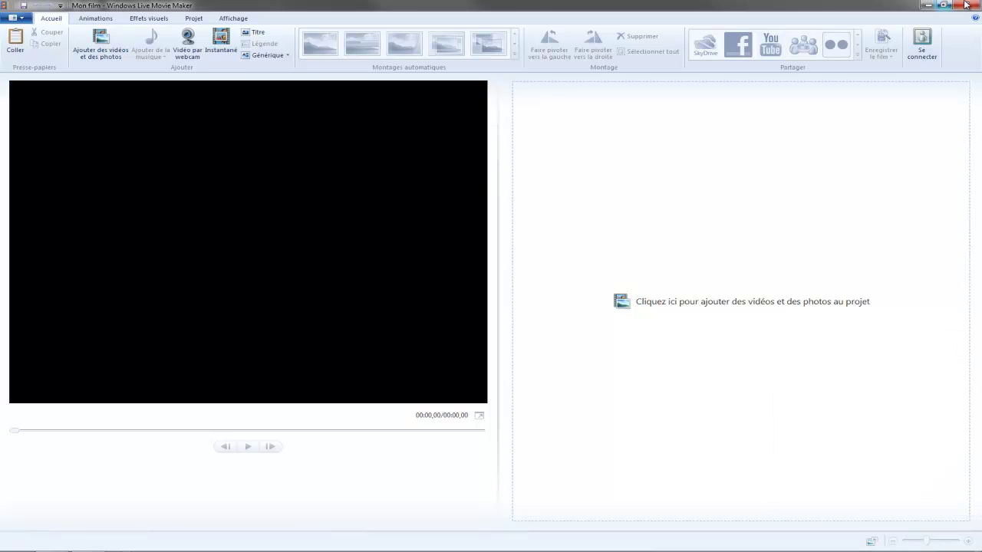